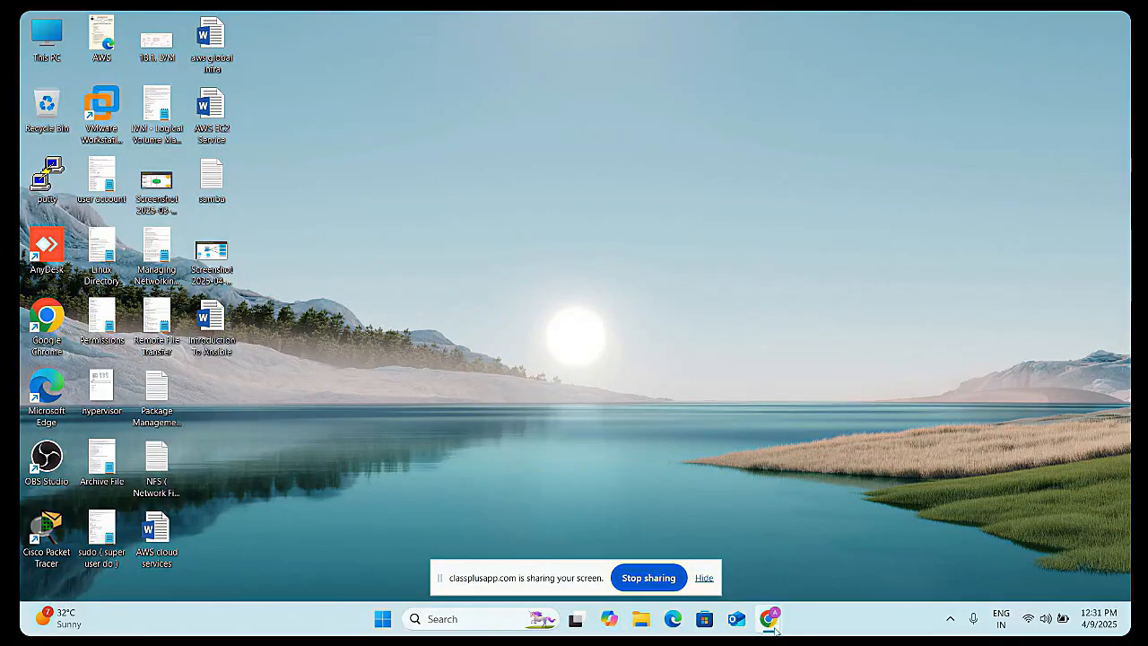
- Switch to the browser with the AWS console and open the EC2 Instances list
mouse_move(775, 631)
left_click(692, 545)
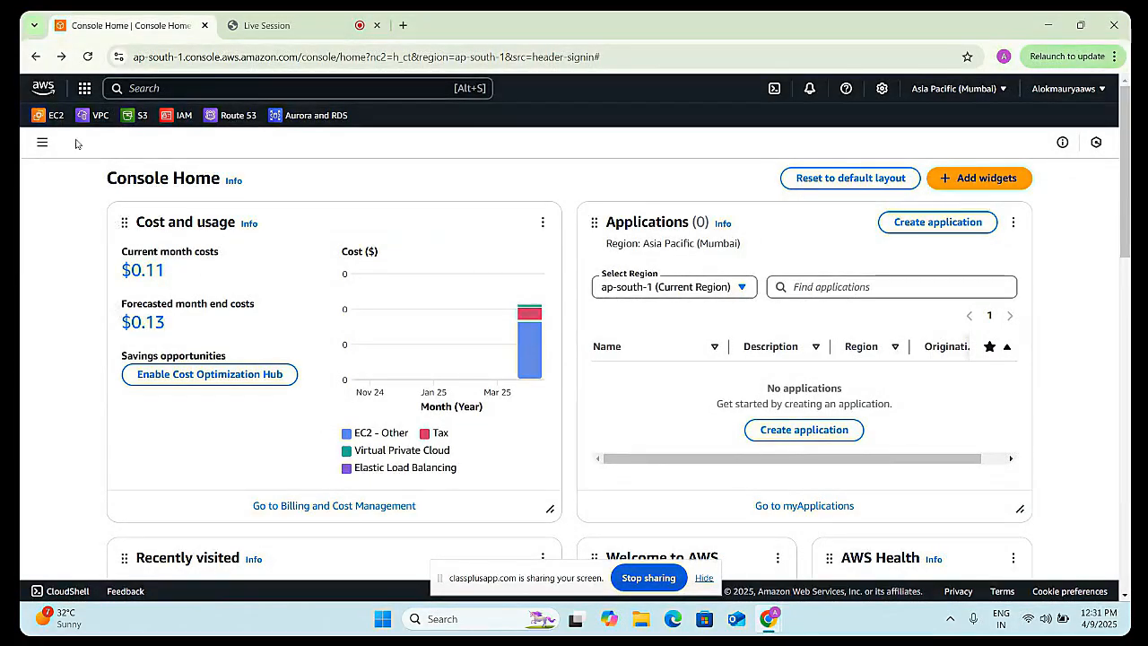
left_click(52, 116)
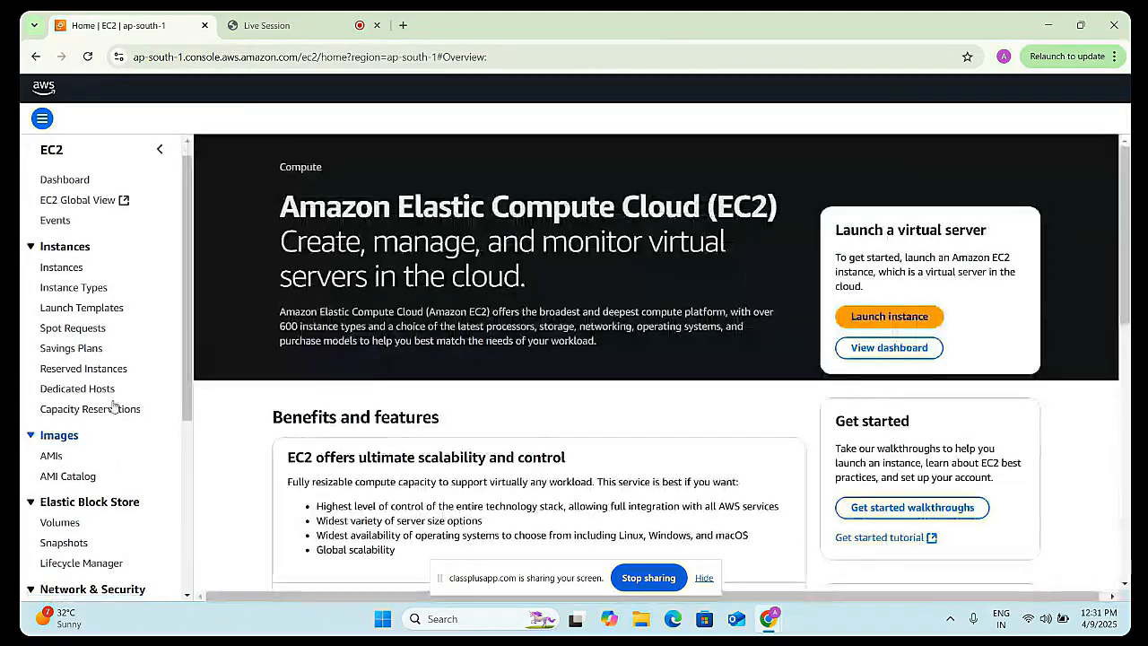
left_click(72, 280)
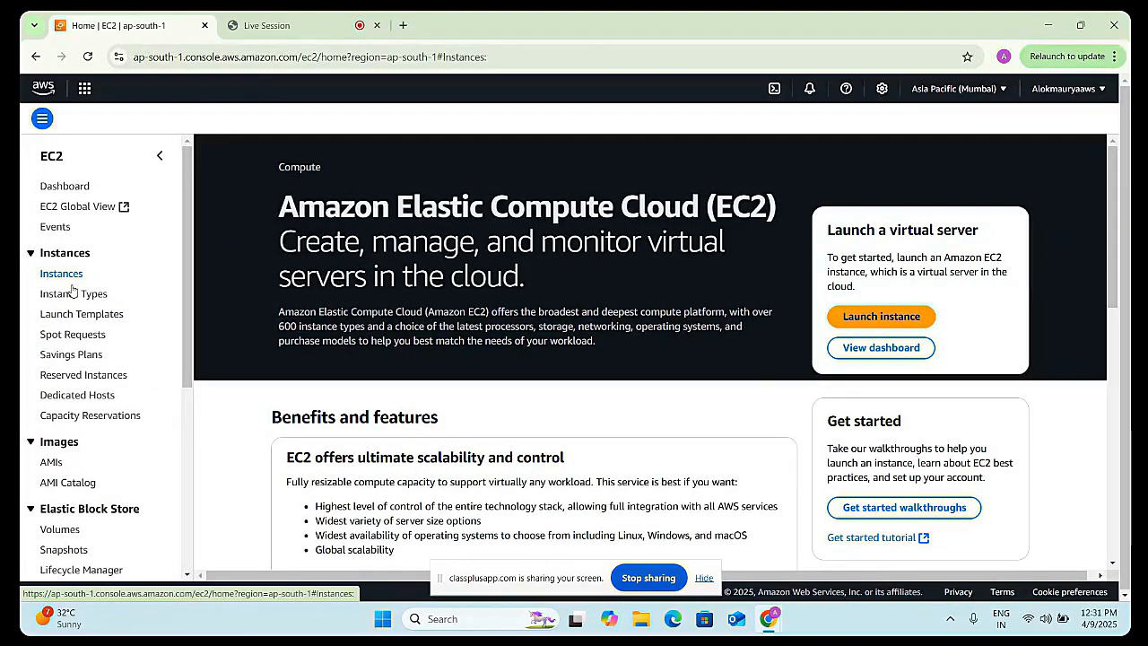
left_click(65, 275)
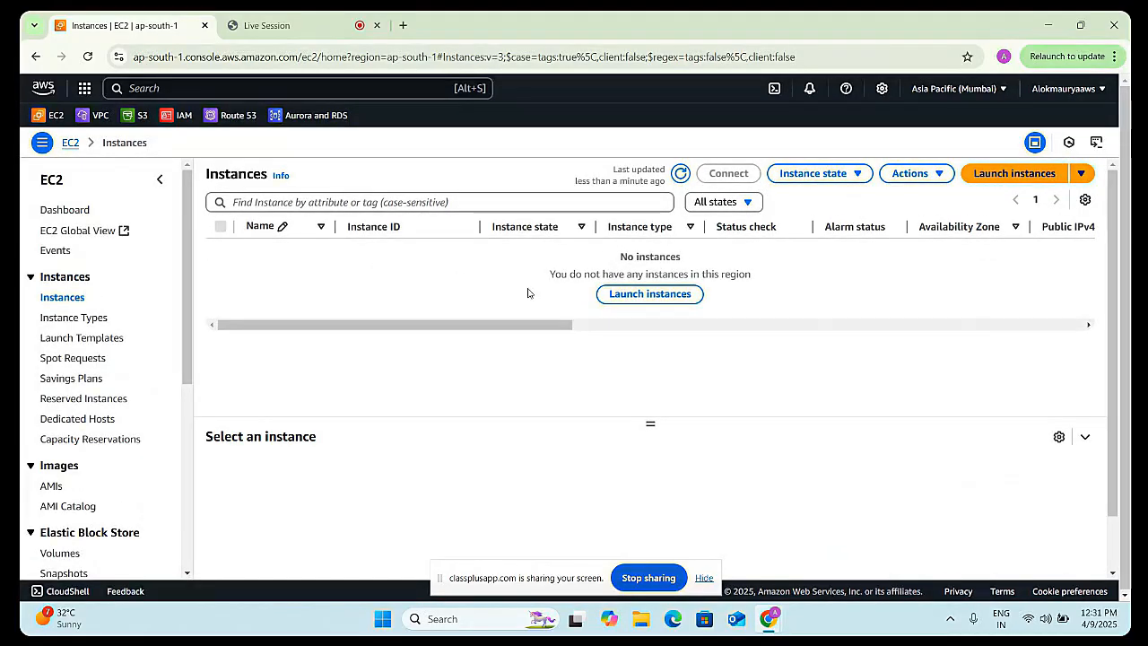
- Start launching a new instance named demo-ec2 and choose the Ubuntu quick-start image
left_click(1003, 175)
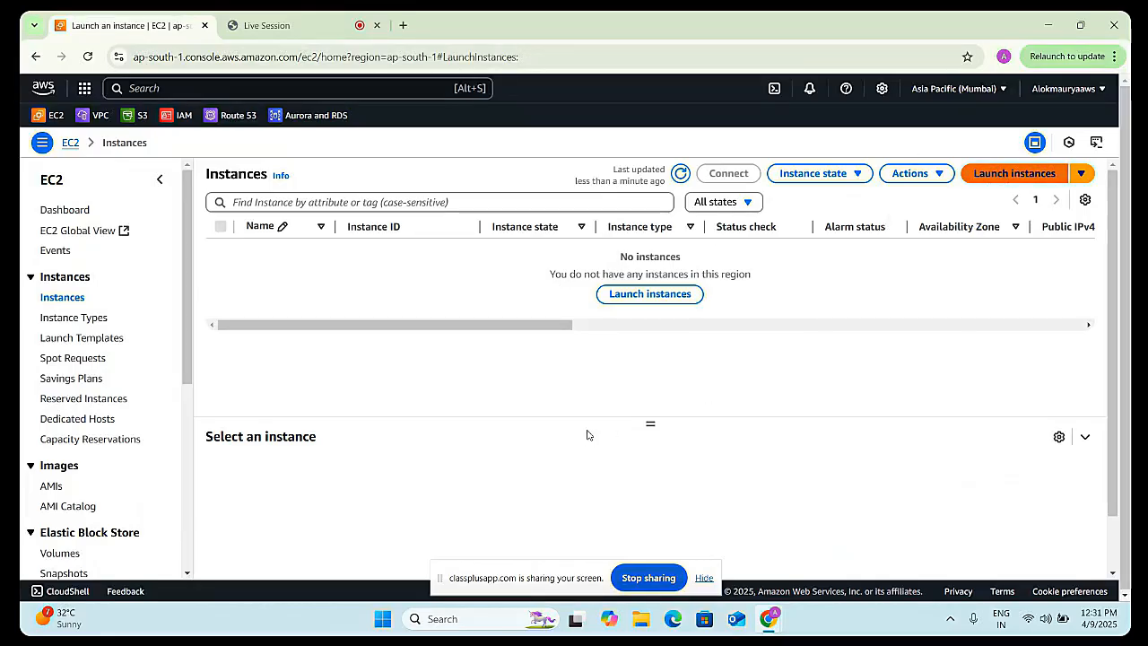
left_click(176, 340)
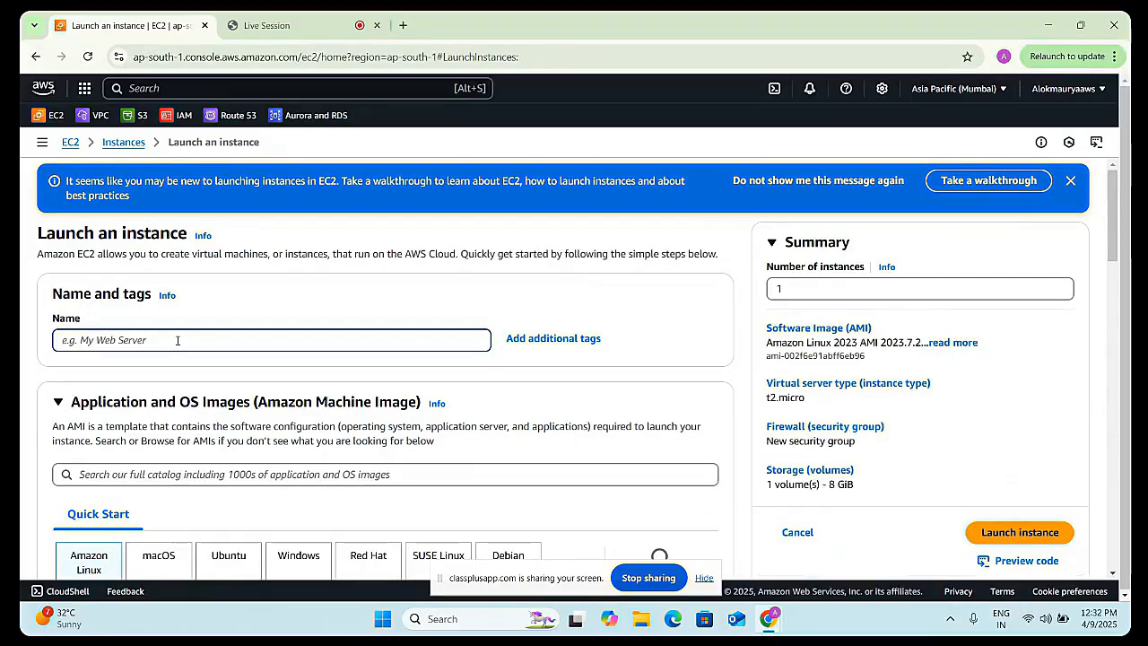
type("demo-")
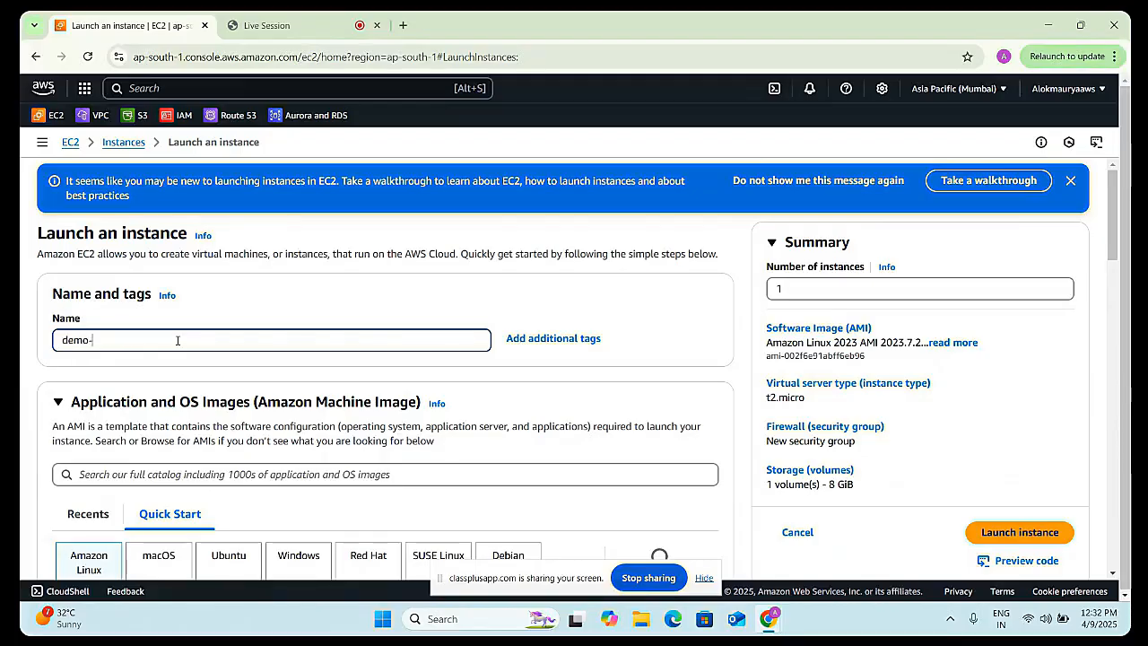
type("ec2")
scroll(208, 422, "down", 2)
left_click(234, 465)
- Select the keyfile key pair for the instance
scroll(247, 450, "down", 1)
scroll(246, 450, "down", 3)
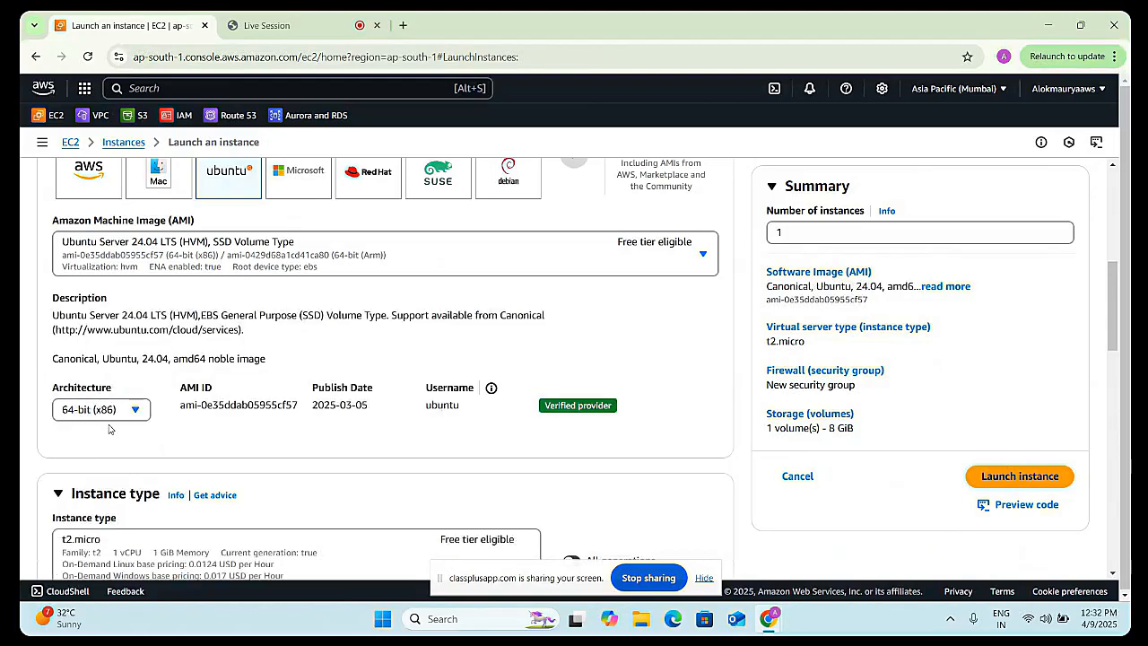
scroll(130, 421, "down", 3)
scroll(135, 377, "down", 4)
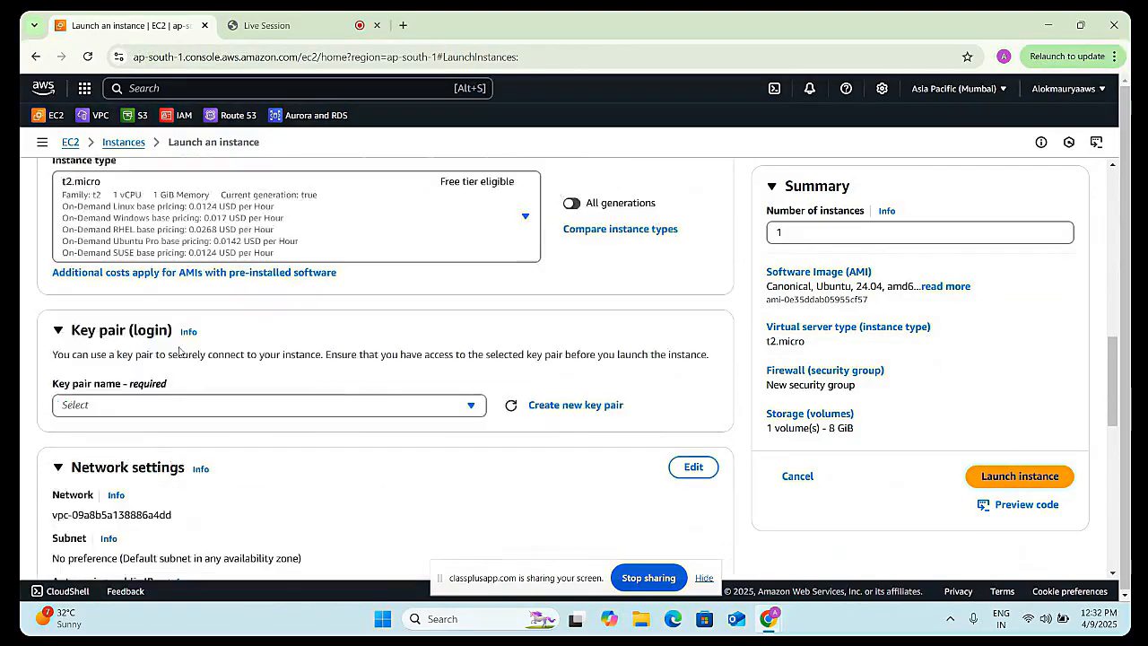
left_click(191, 261)
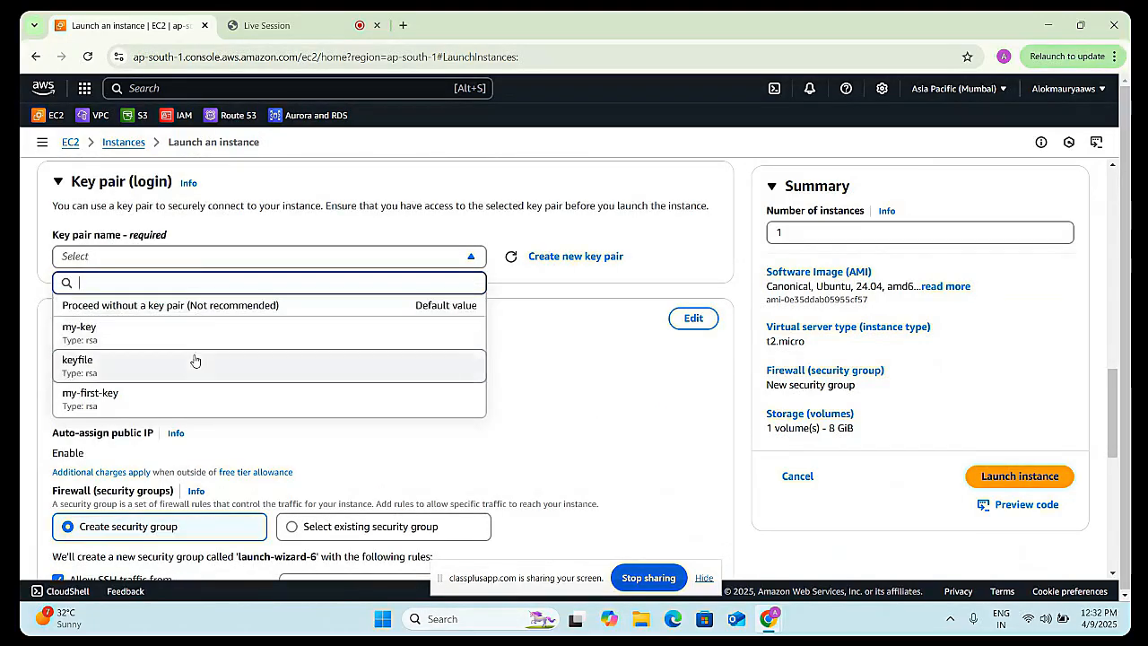
left_click(194, 359)
- Expand the Advanced details section of the launch form
scroll(291, 332, "down", 2)
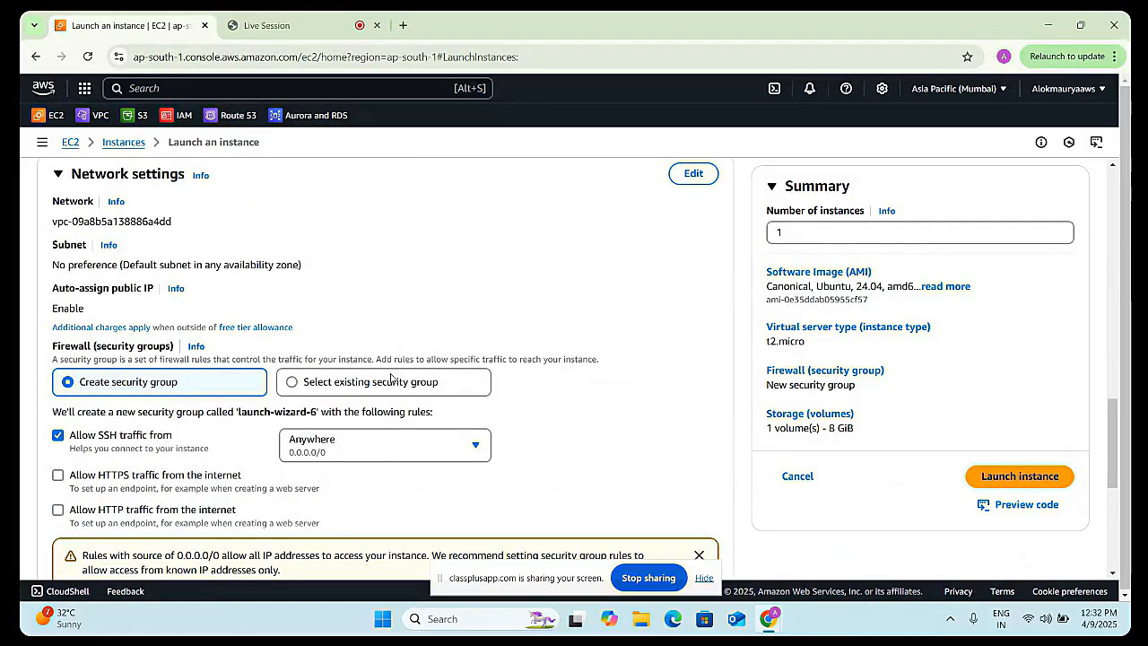
scroll(400, 408, "down", 1)
scroll(415, 414, "down", 2)
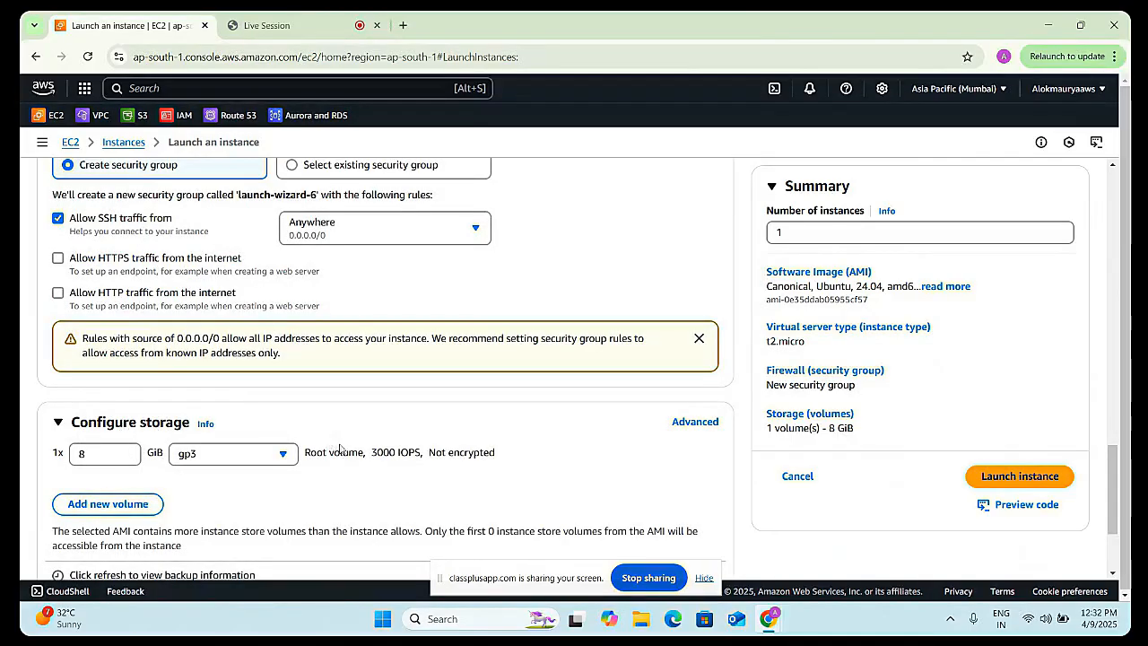
scroll(340, 449, "down", 2)
scroll(358, 400, "down", 1)
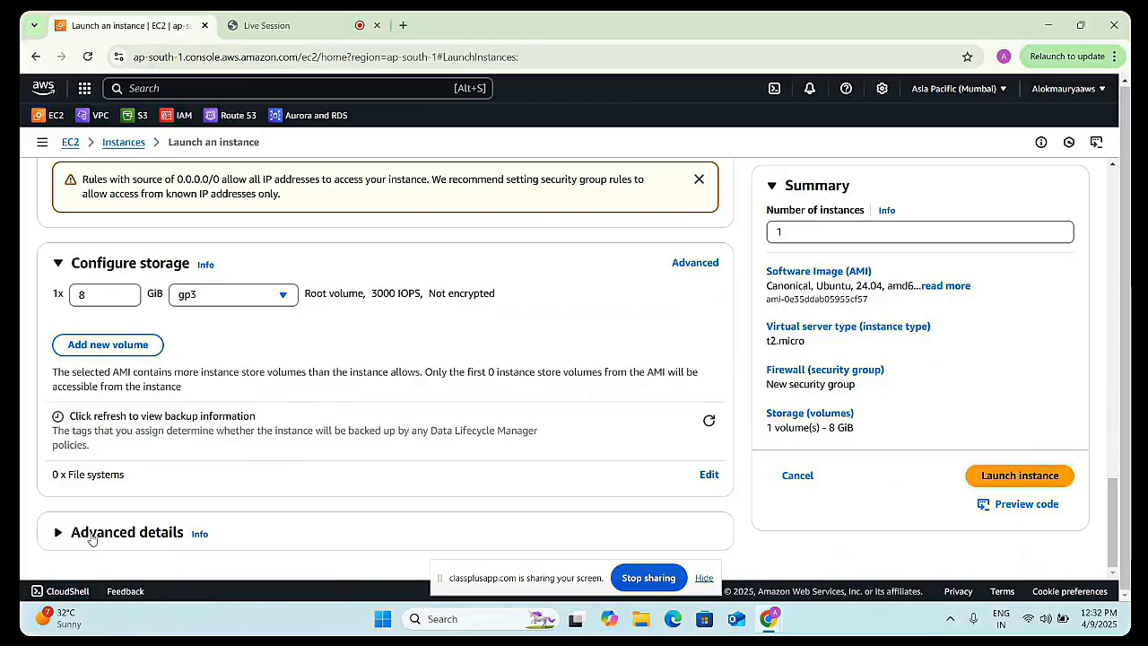
left_click(81, 539)
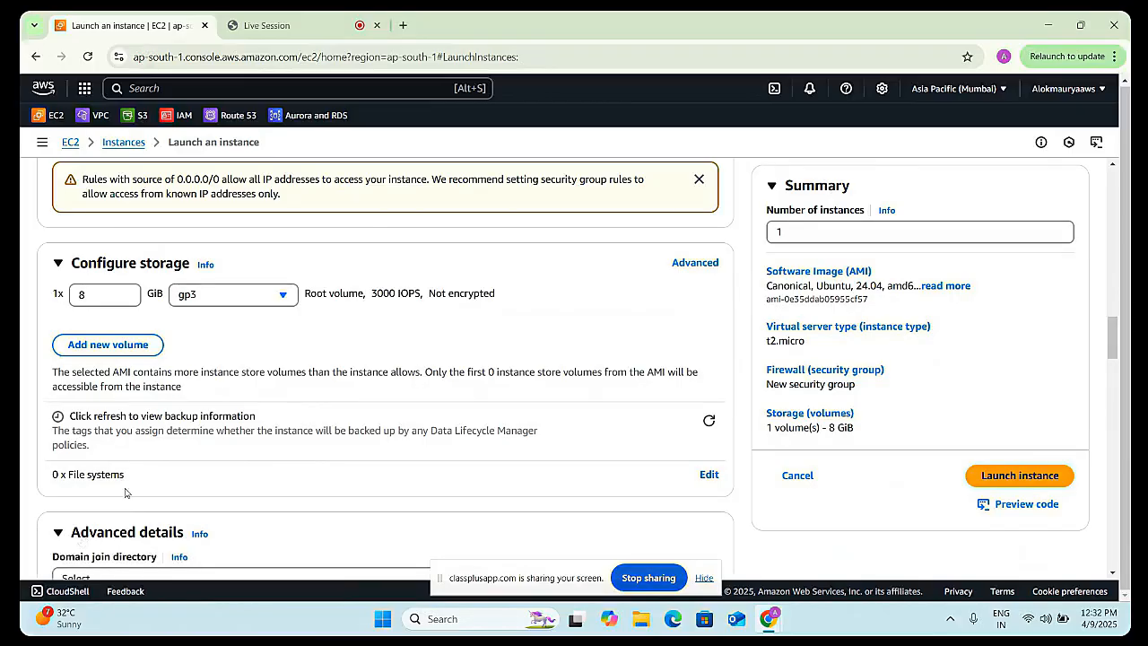
- Examine the Shutdown behavior options without changing them
scroll(128, 490, "down", 2)
scroll(180, 403, "down", 2)
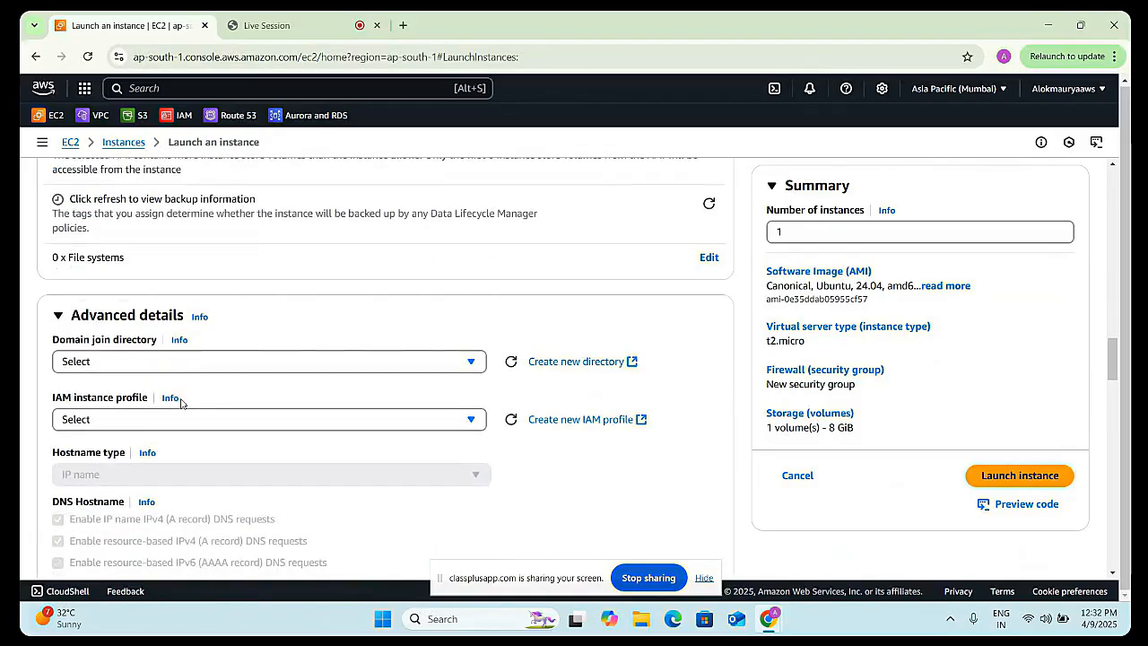
scroll(173, 408, "down", 3)
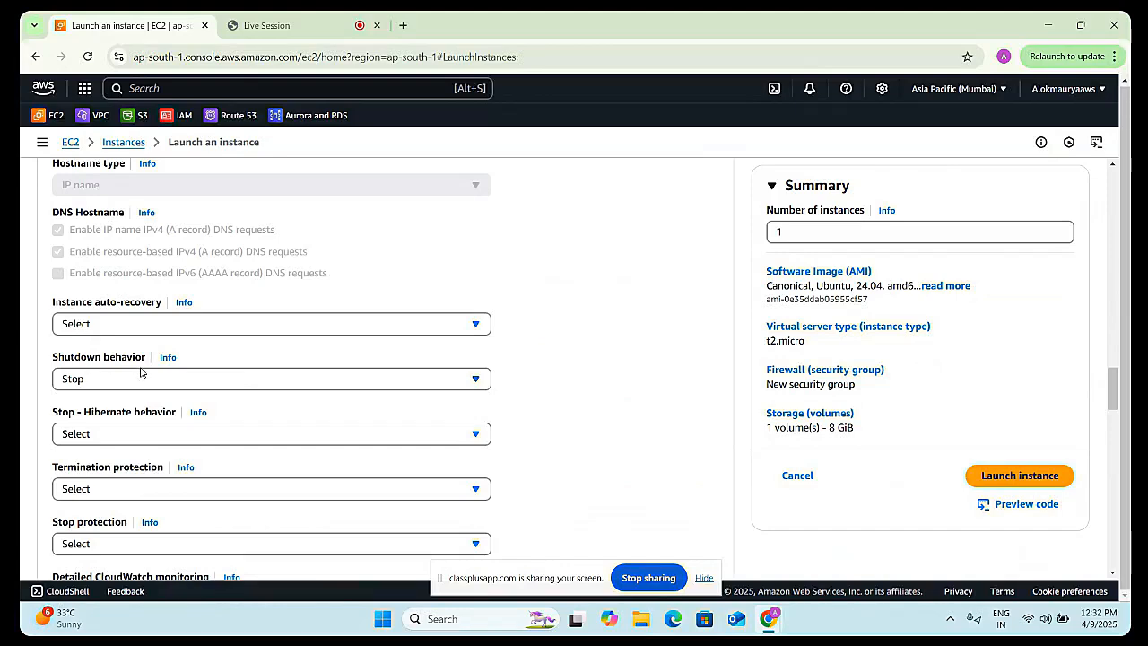
left_click(176, 378)
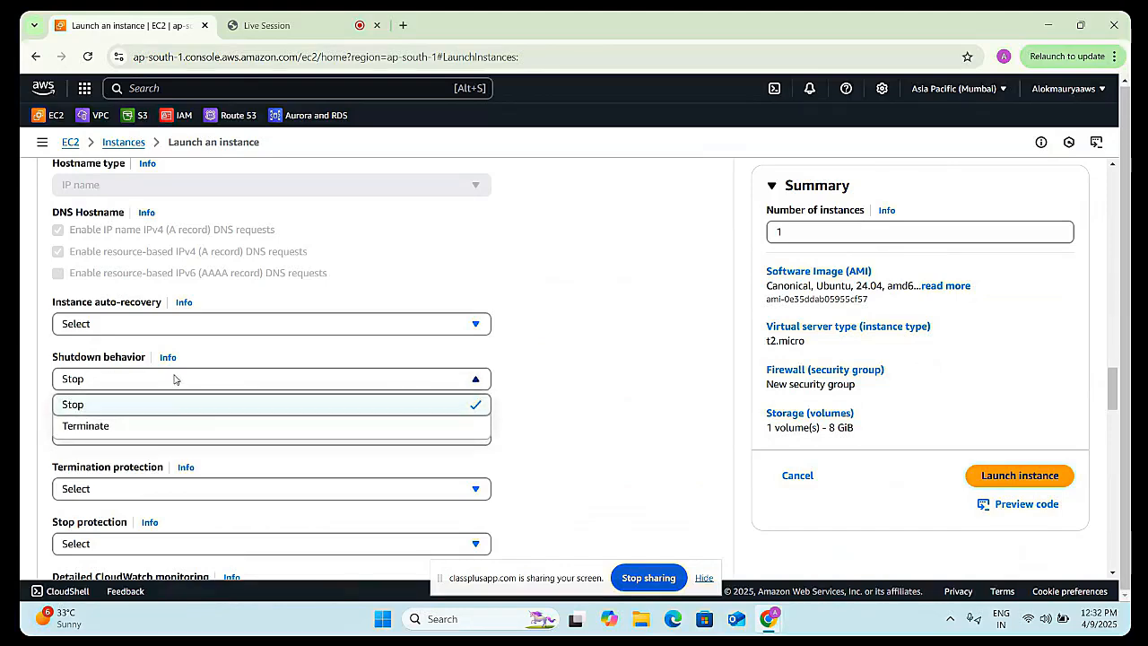
left_click(174, 378)
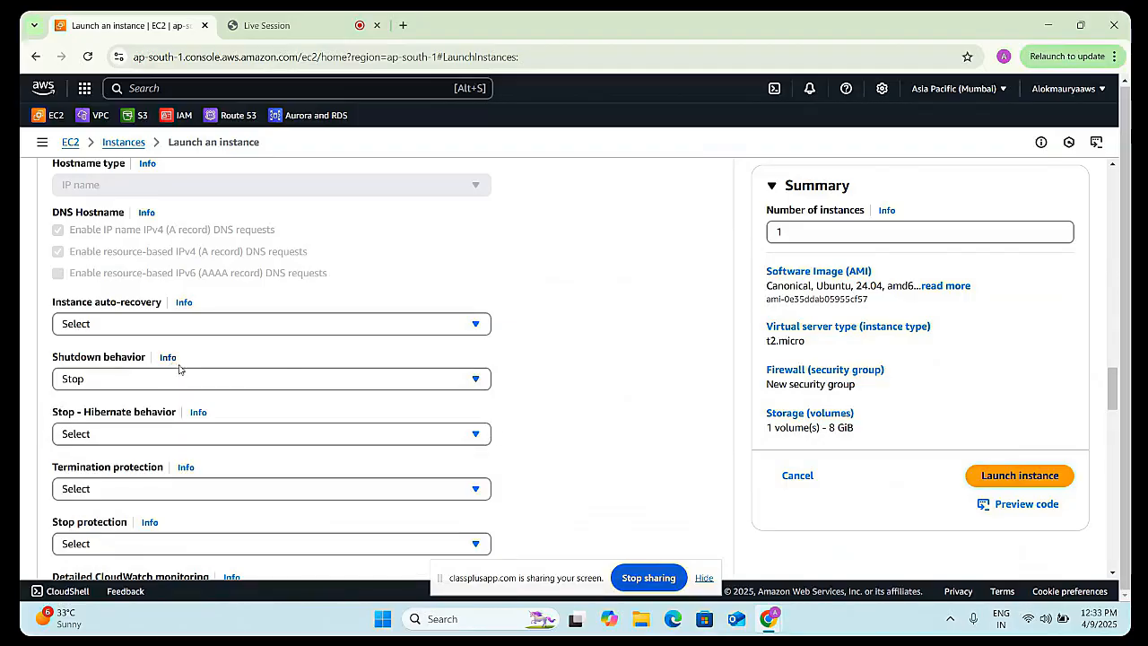
left_click(176, 380)
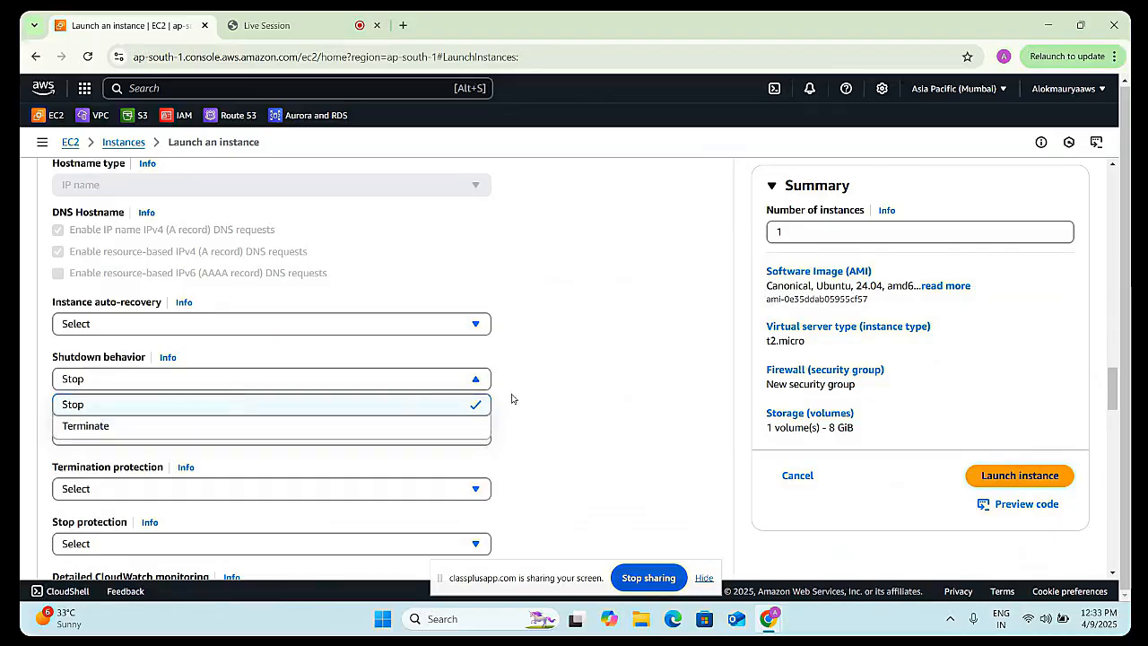
left_click(432, 403)
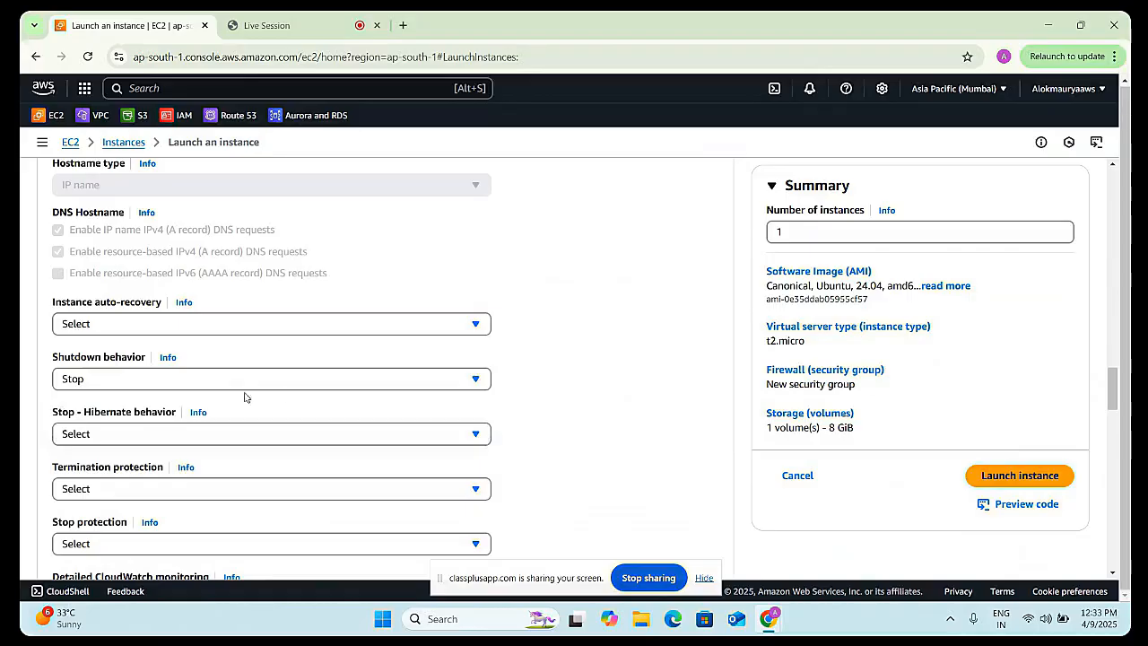
left_click(109, 381)
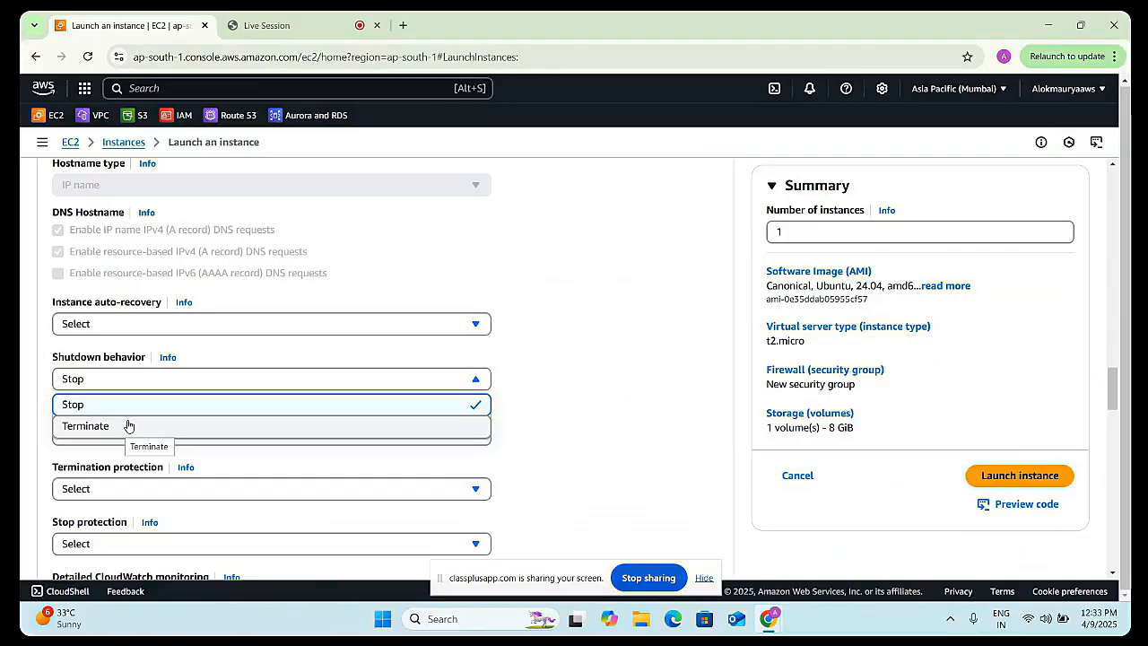
left_click(581, 433)
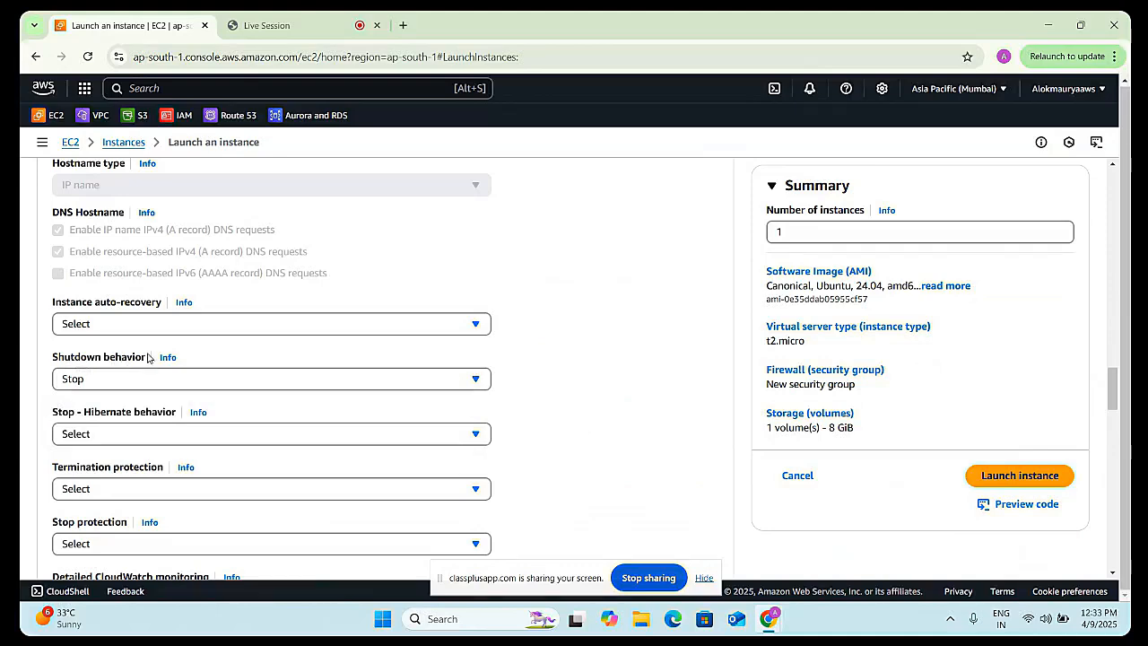
scroll(149, 357, "down", 1)
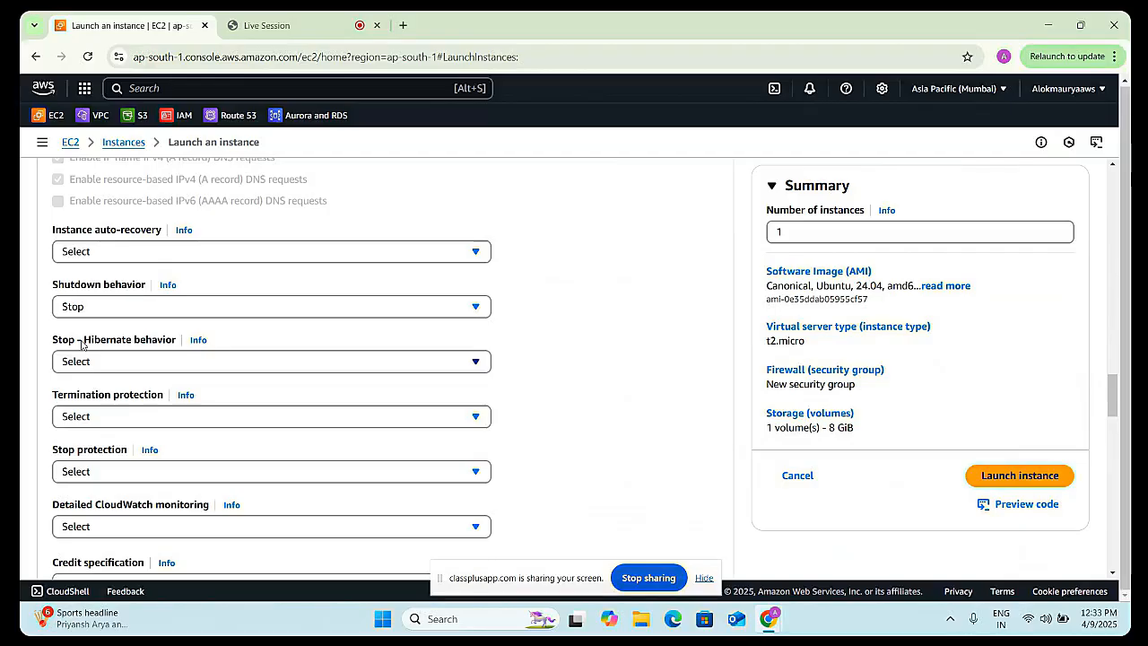
left_click(388, 626)
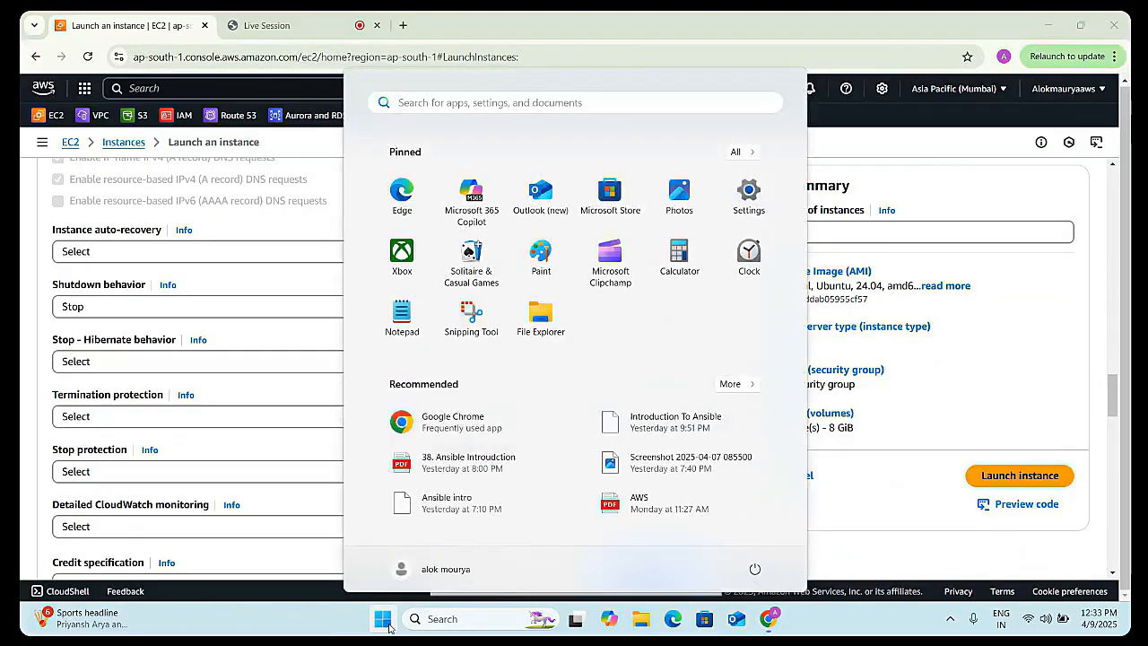
left_click(754, 571)
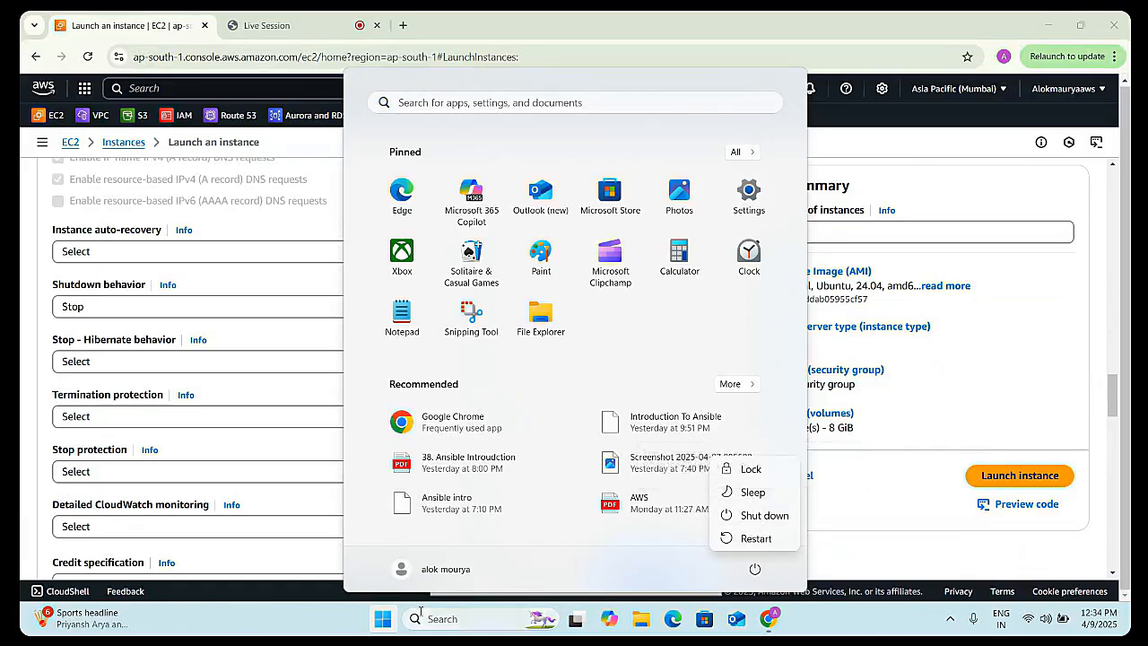
left_click(303, 631)
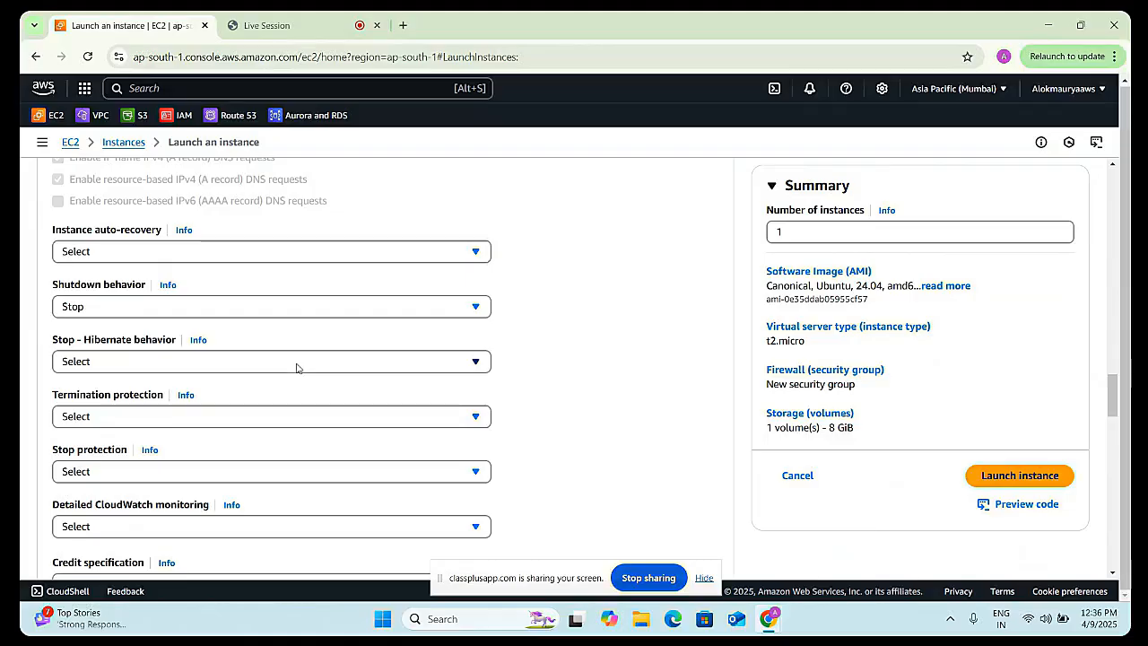
- Set Stop - Hibernate behavior to Enable
left_click(296, 363)
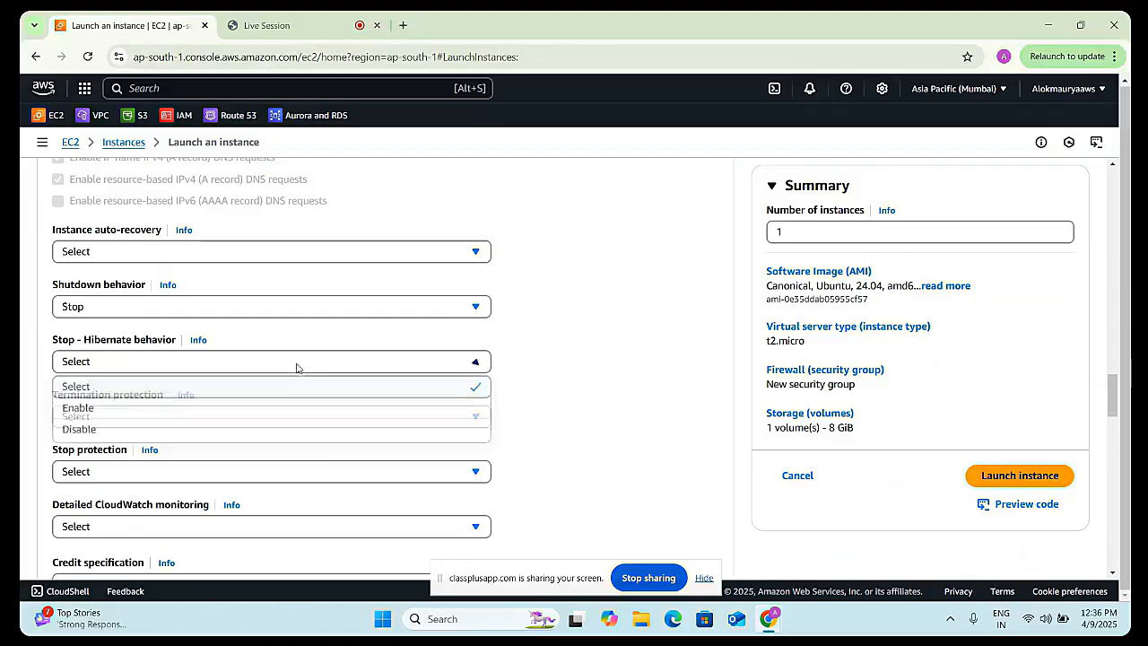
left_click(228, 409)
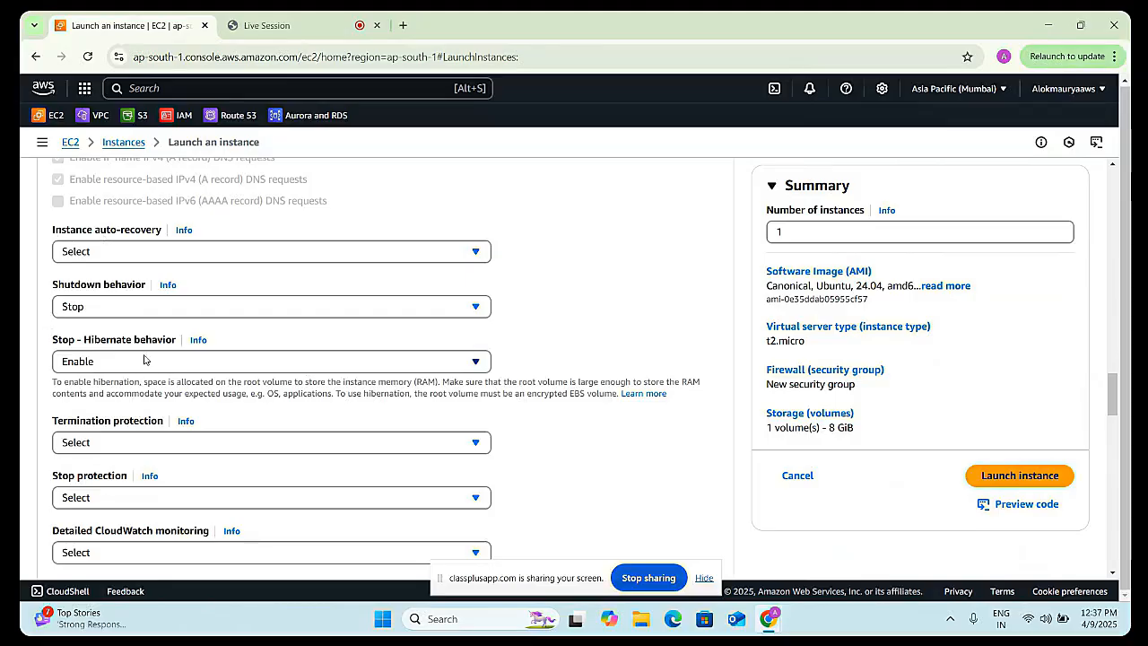
- Set Termination protection to Enable
scroll(134, 363, "down", 1)
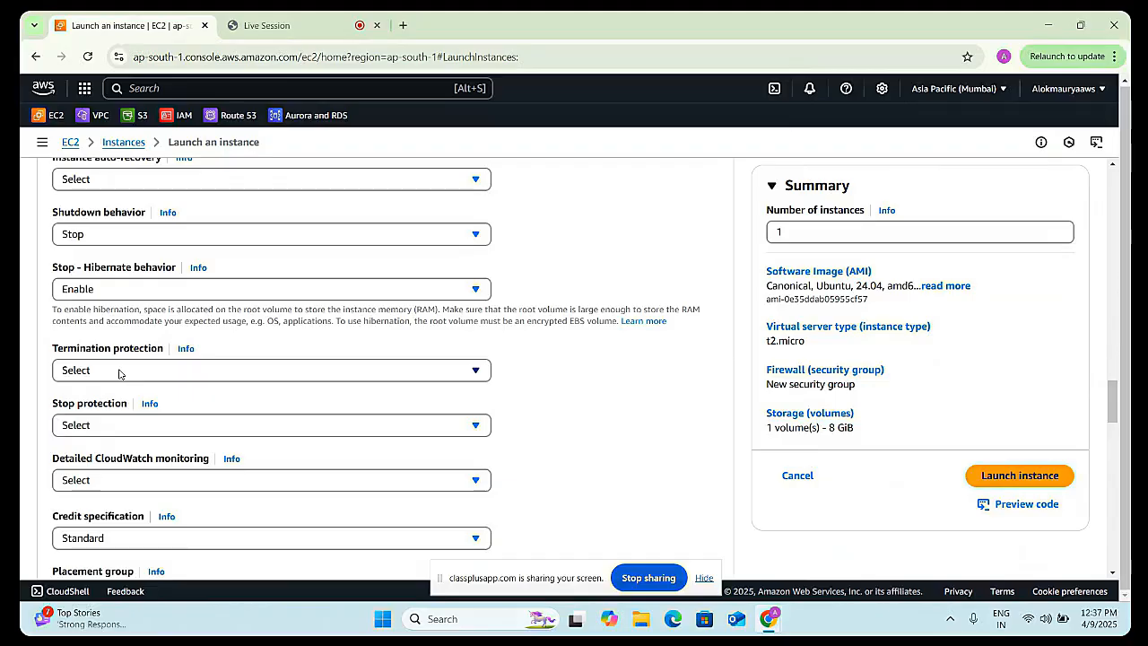
left_click(117, 374)
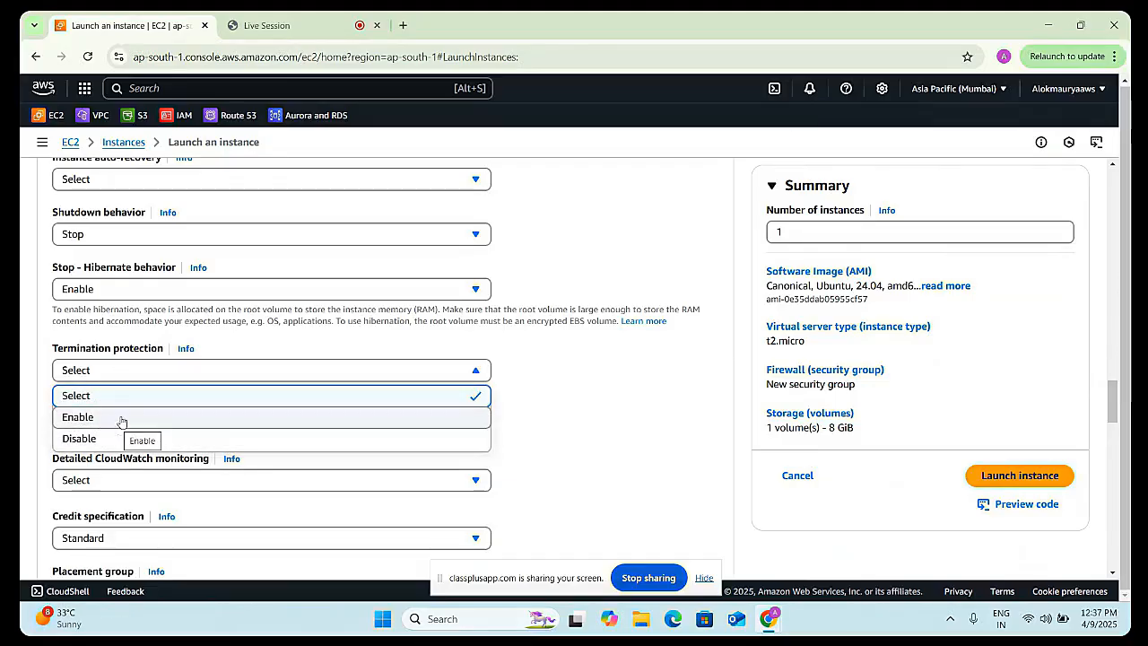
left_click(151, 422)
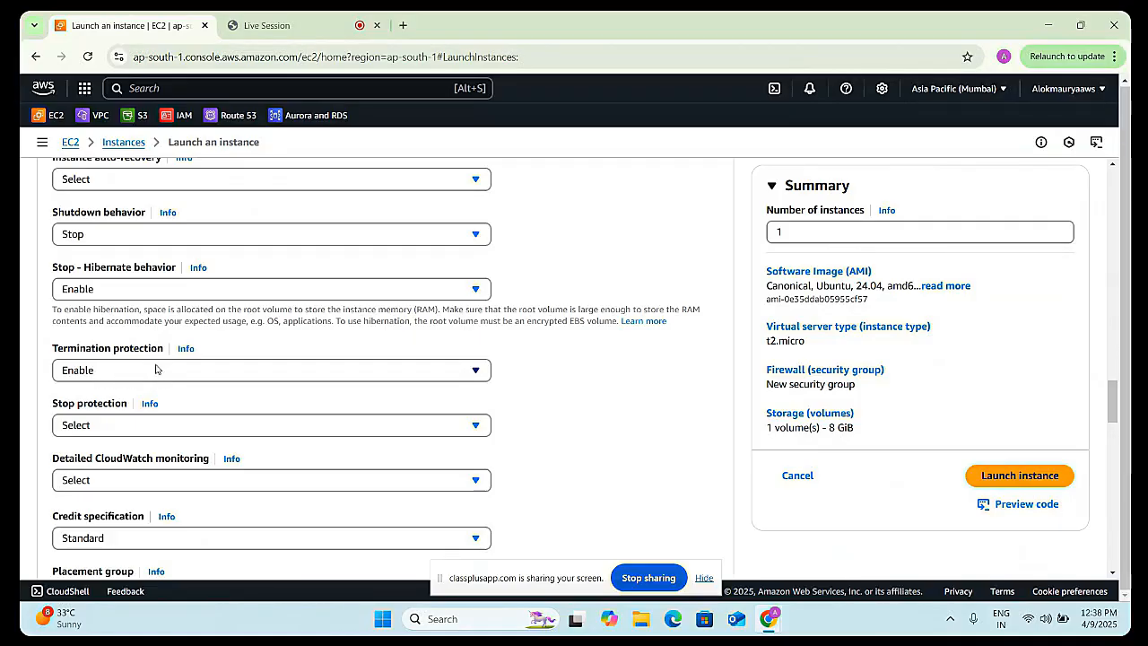
scroll(157, 365, "down", 2)
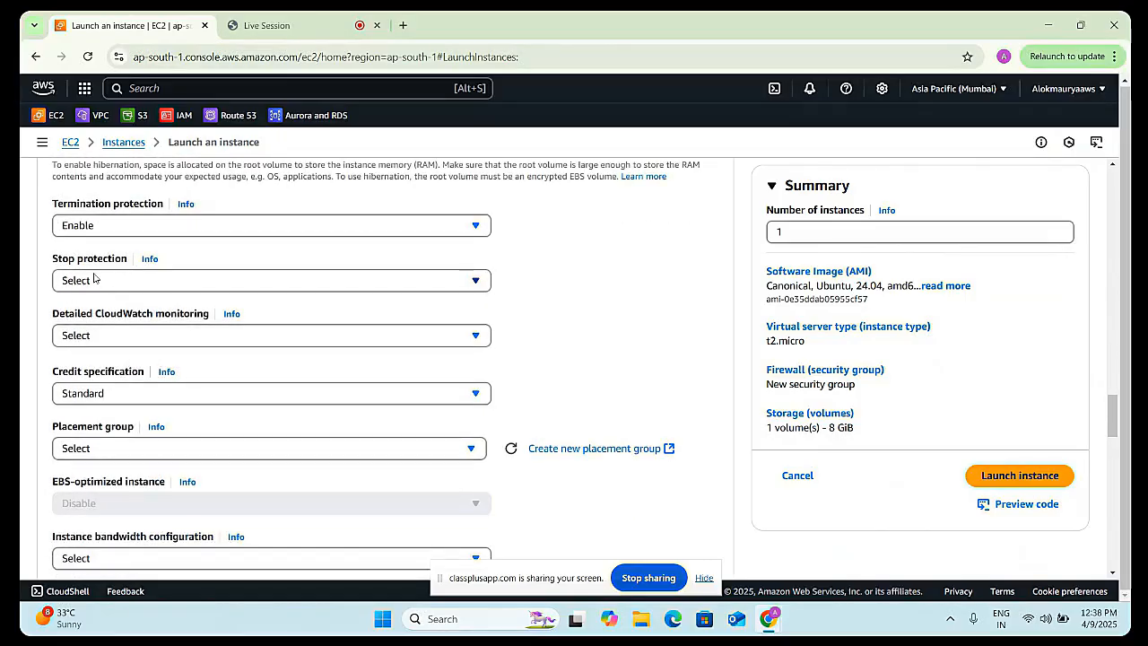
left_click(148, 287)
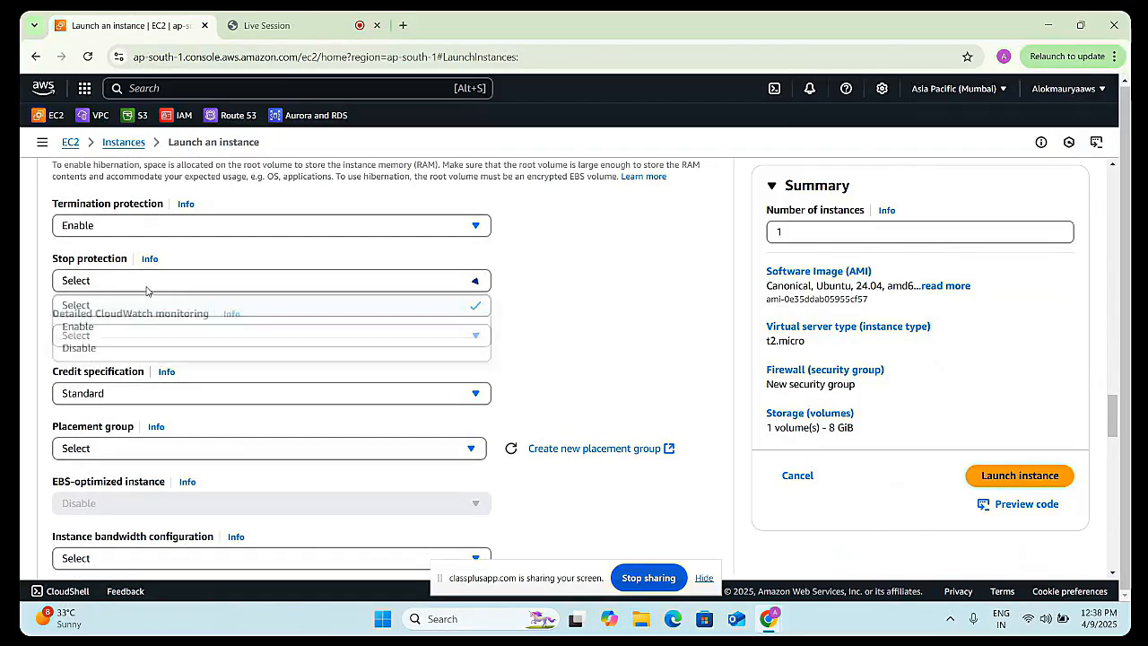
left_click(148, 287)
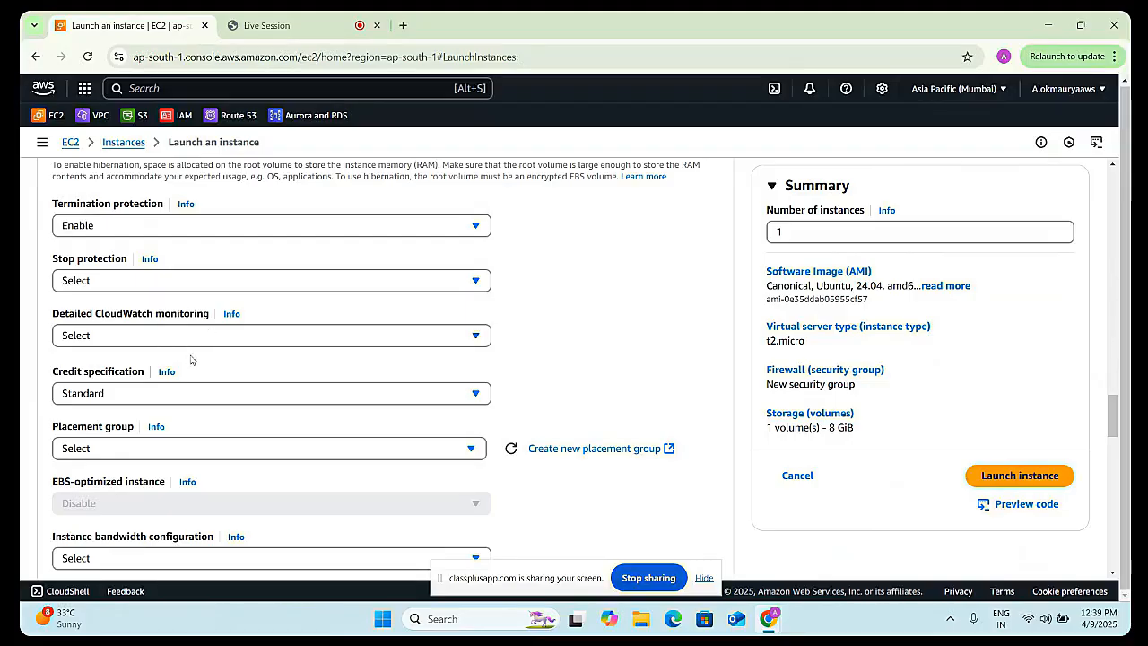
scroll(107, 425, "down", 1)
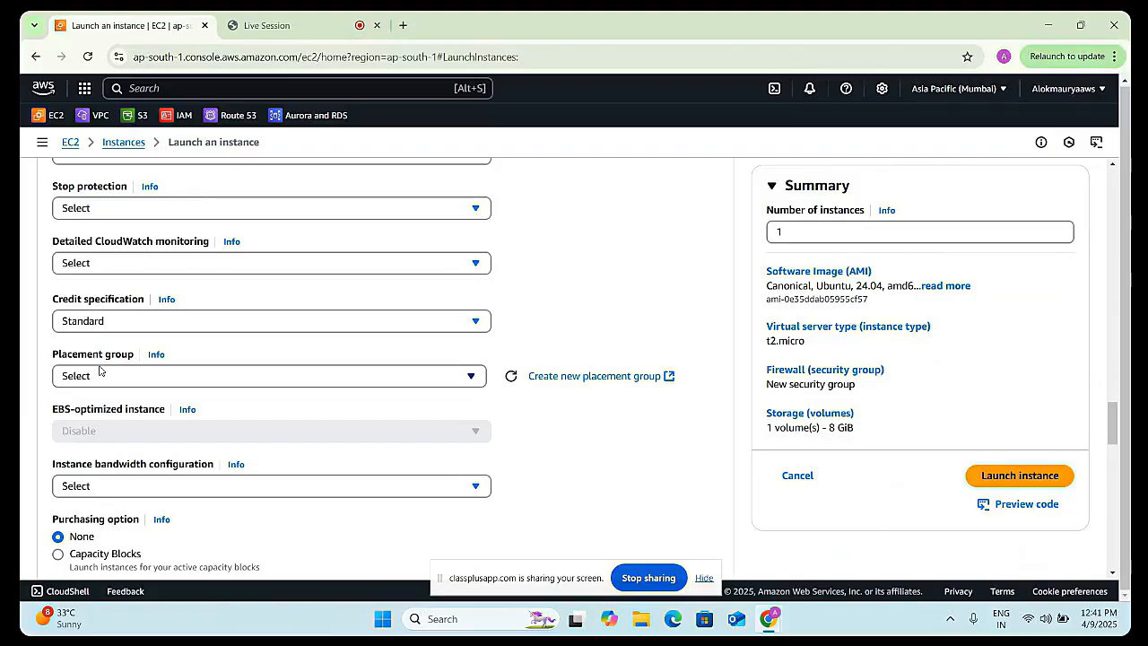
- Open the Placement group list and close it without choosing a group
scroll(100, 372, "down", 1)
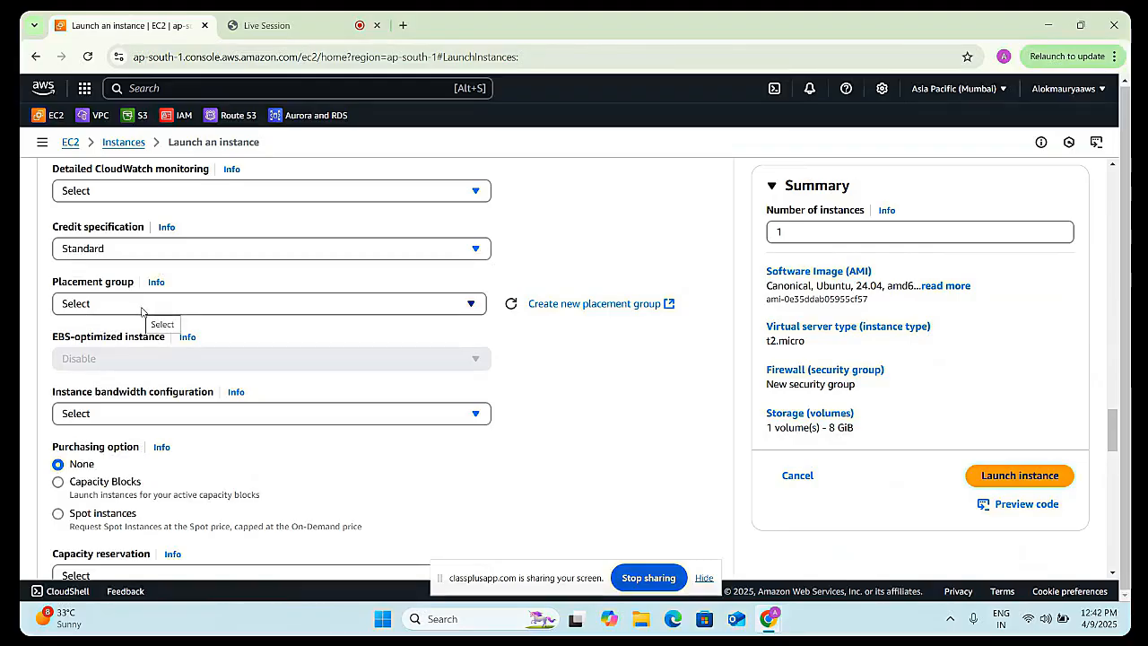
left_click(142, 311)
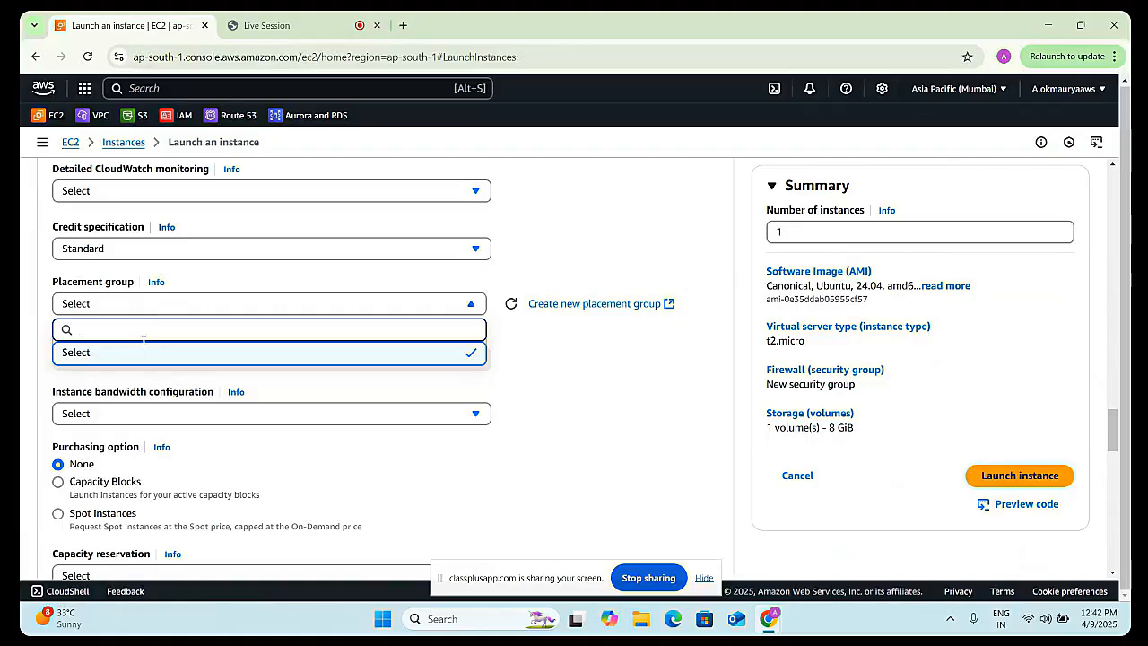
left_click(177, 305)
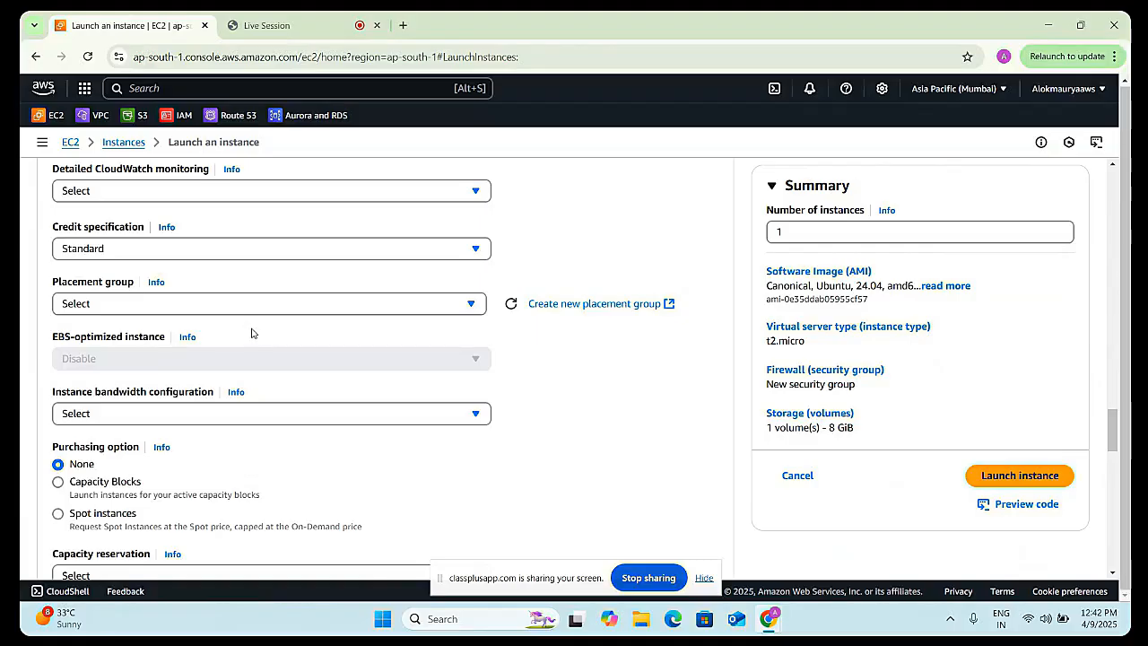
- Review the remaining Advanced details options down to the User data field
scroll(285, 418, "down", 3)
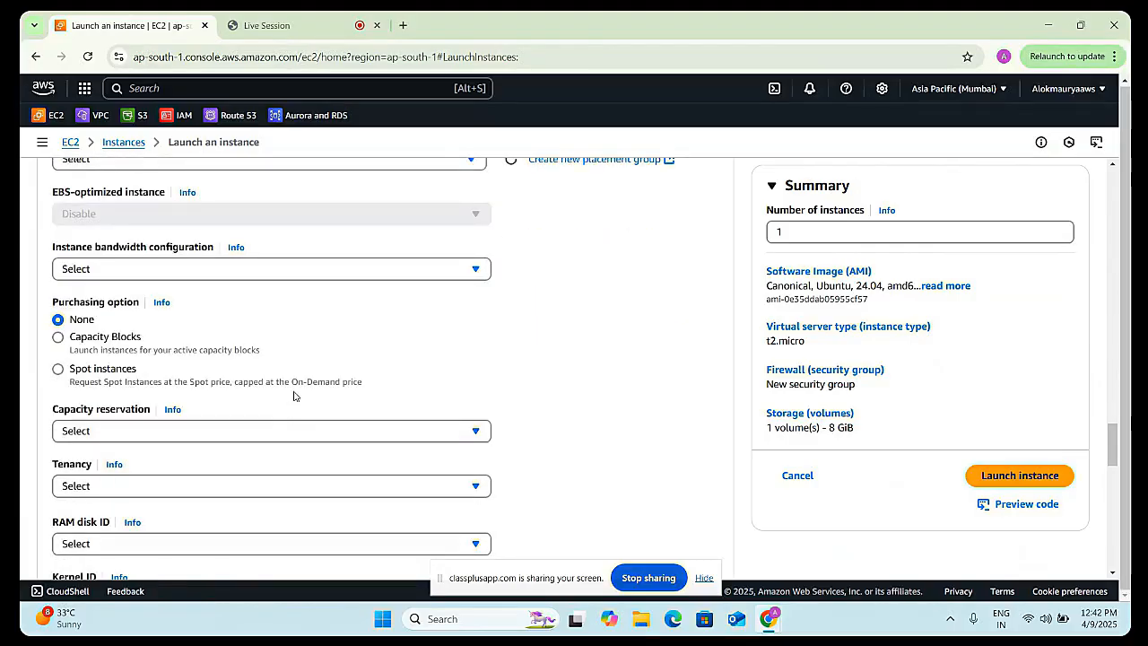
scroll(269, 453, "down", 3)
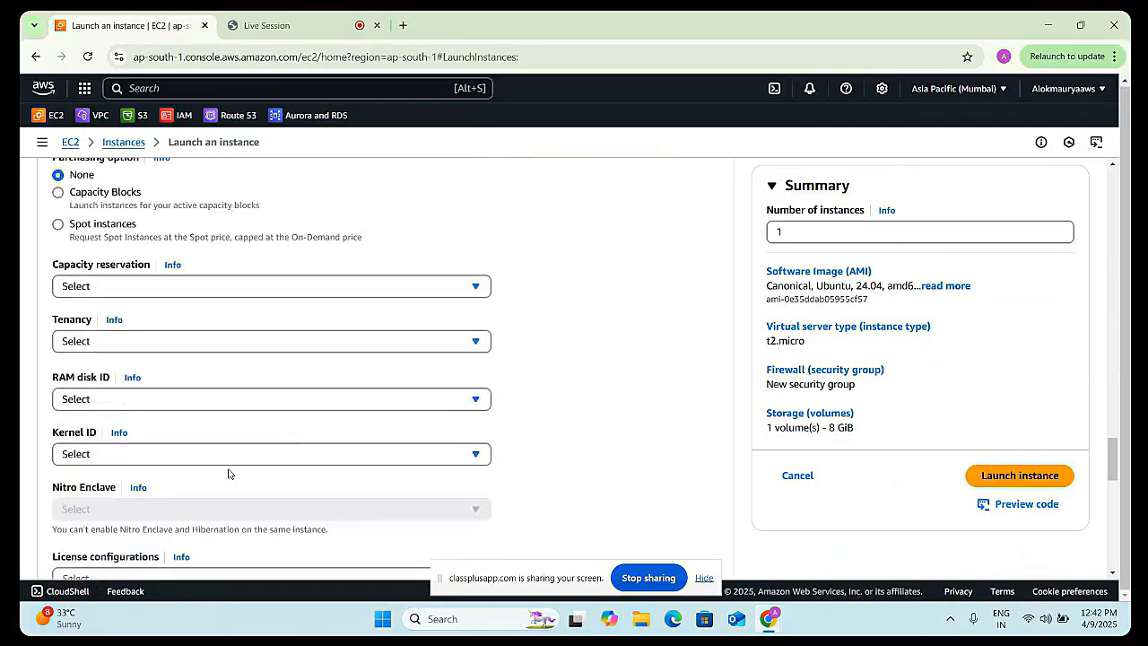
scroll(162, 392, "down", 2)
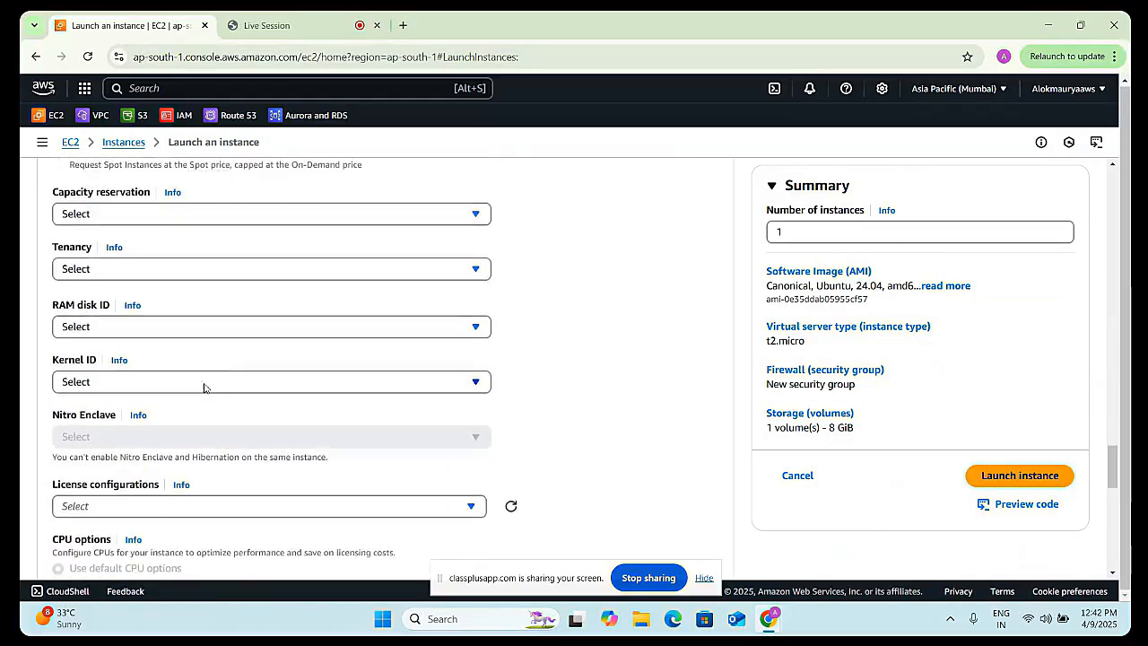
scroll(232, 355, "down", 3)
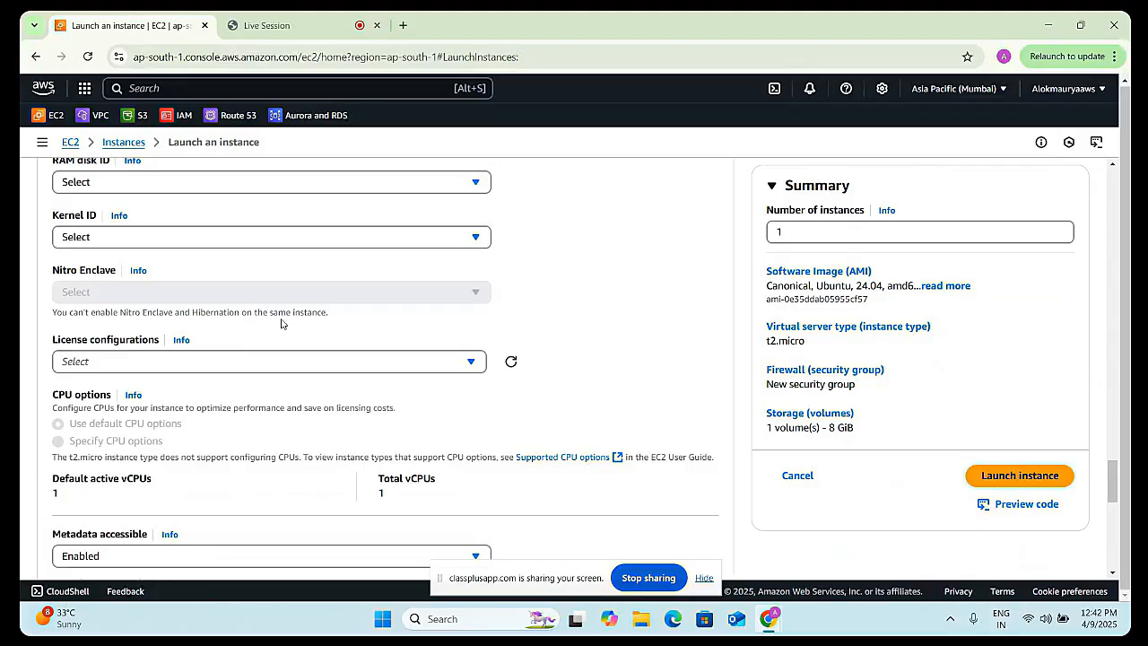
scroll(180, 400, "down", 2)
scroll(173, 398, "down", 5)
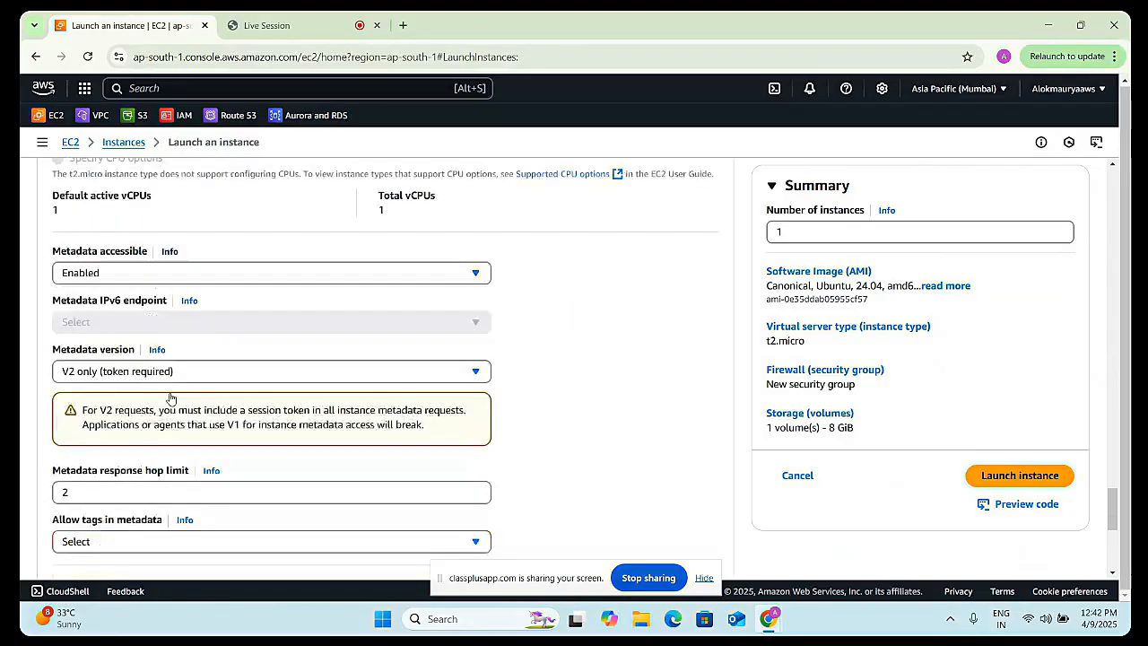
scroll(143, 431, "down", 2)
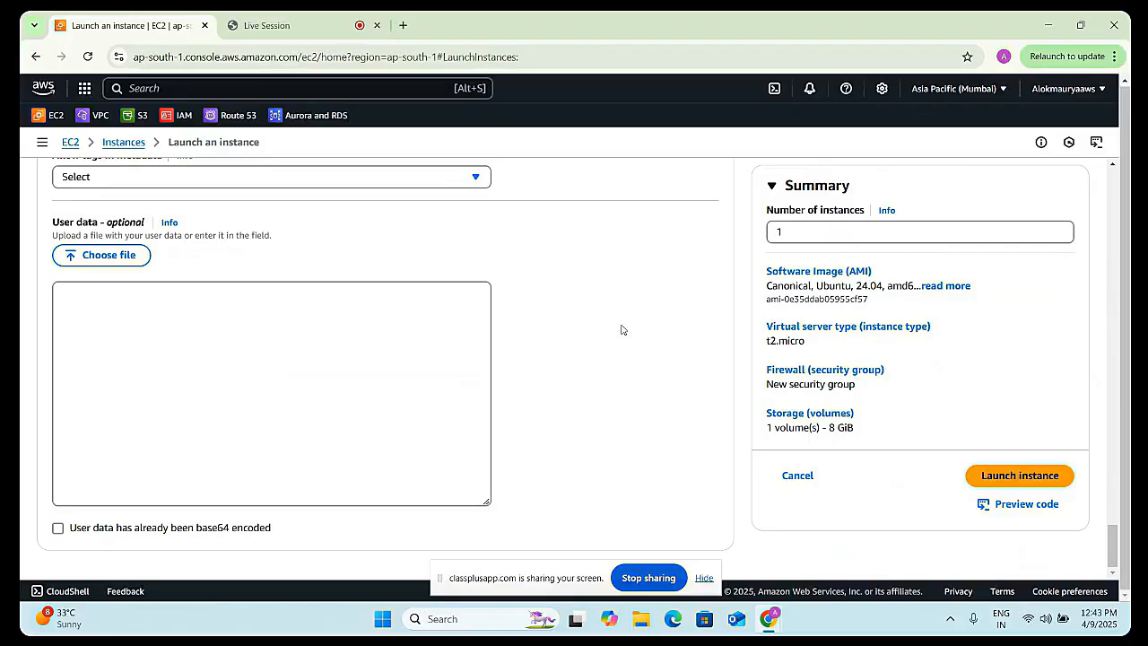
- Try to launch the instance, then reopen the instance configuration for editing
left_click(985, 476)
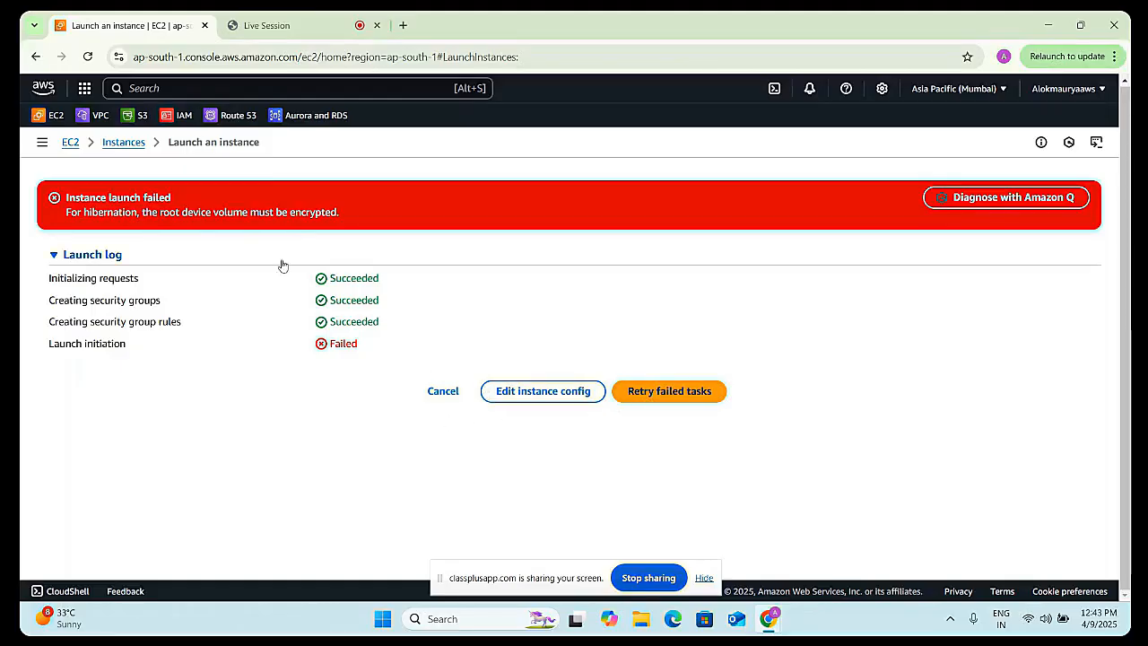
left_click(543, 397)
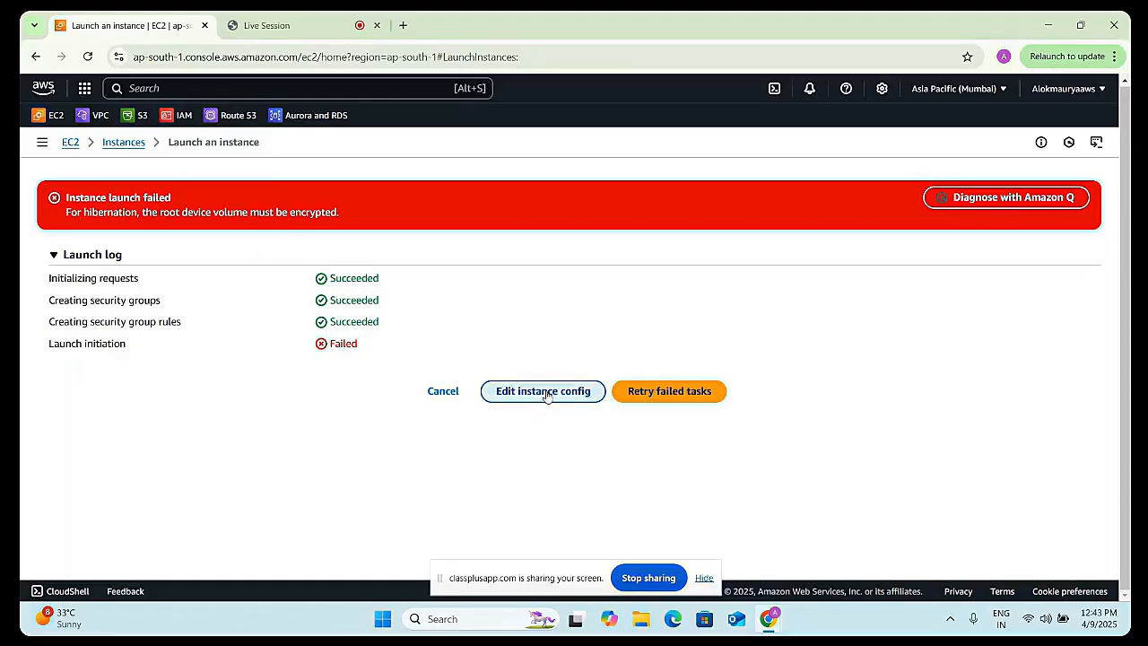
- Switch the storage configuration to its advanced volume view
scroll(254, 366, "down", 10)
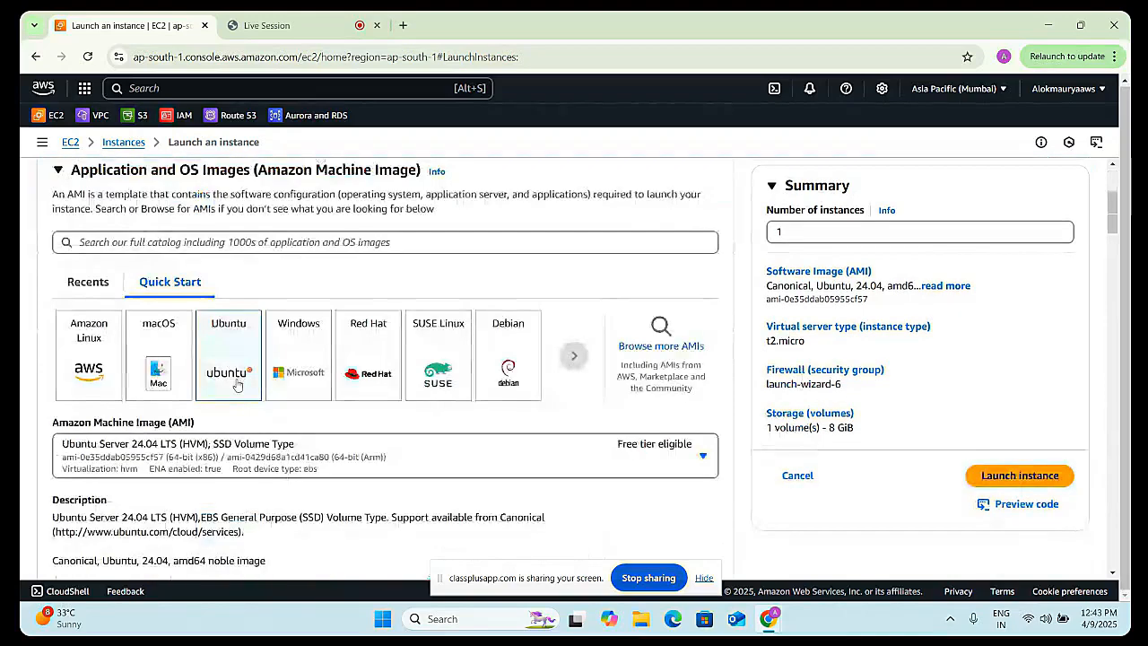
scroll(230, 459, "down", 4)
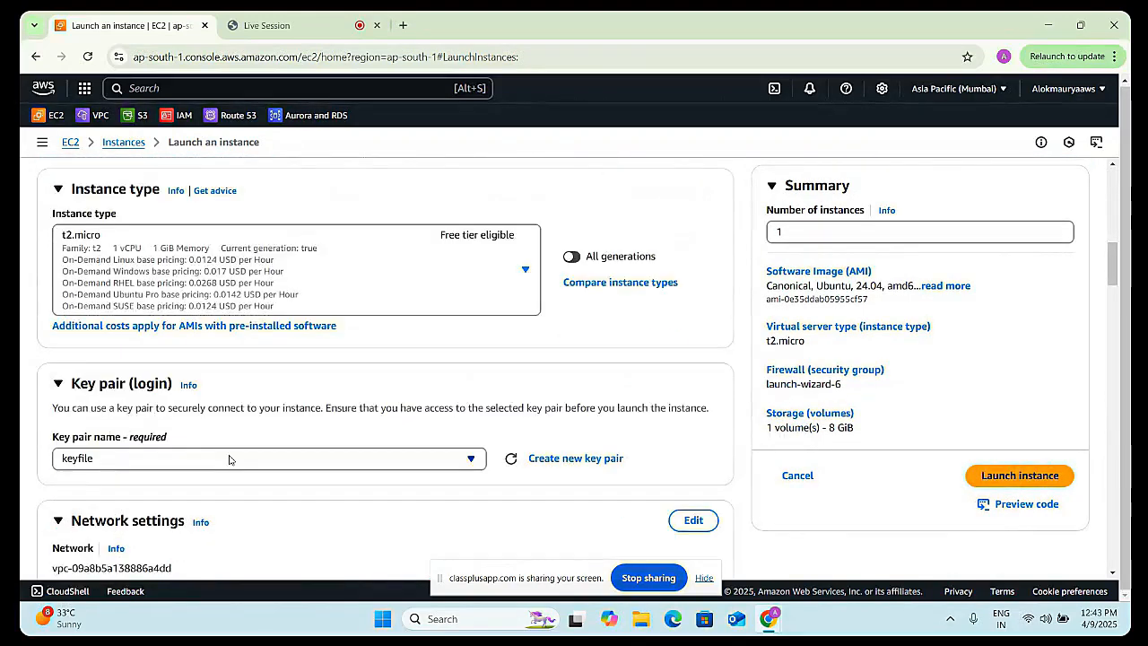
scroll(169, 469, "down", 3)
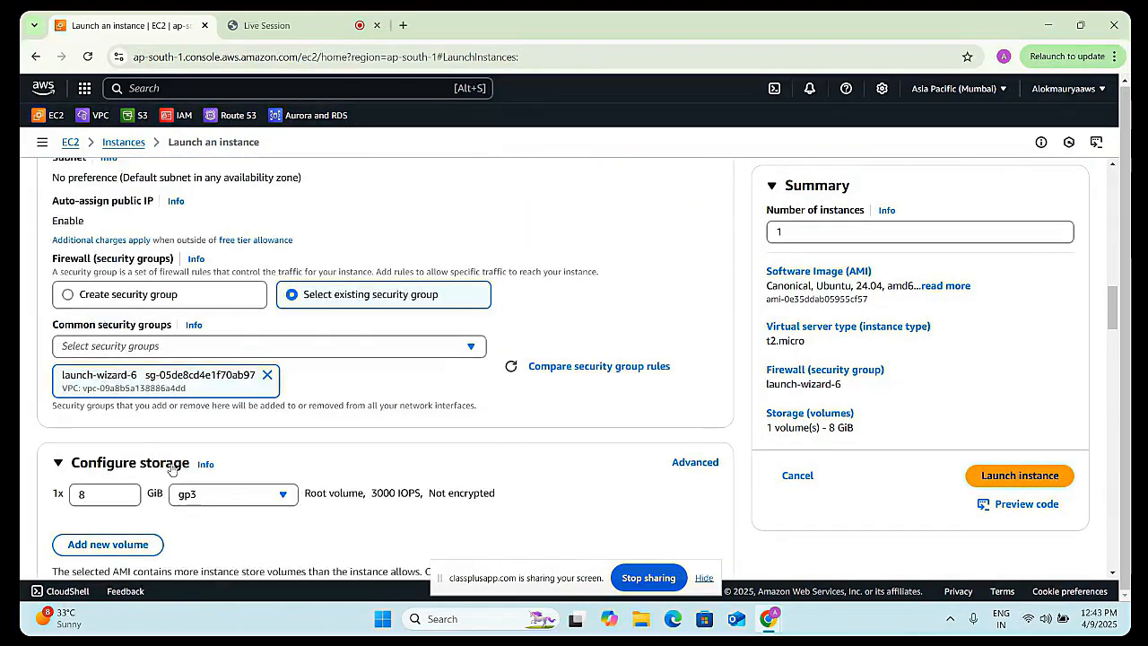
scroll(265, 470, "down", 1)
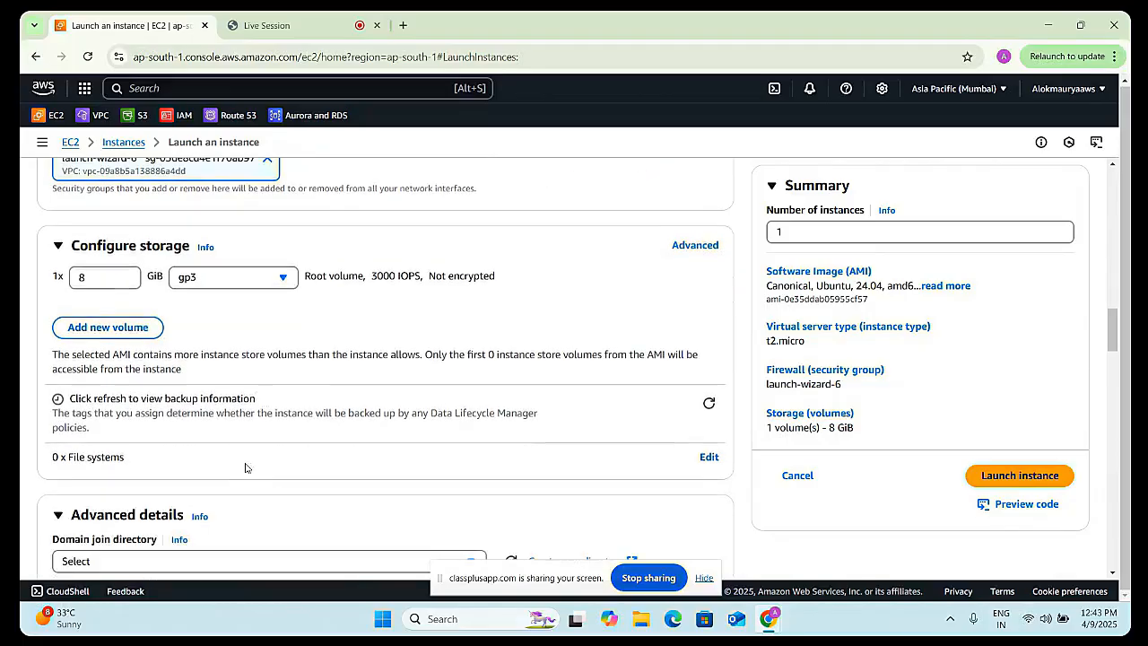
scroll(229, 448, "down", 1)
scroll(245, 434, "up", 3)
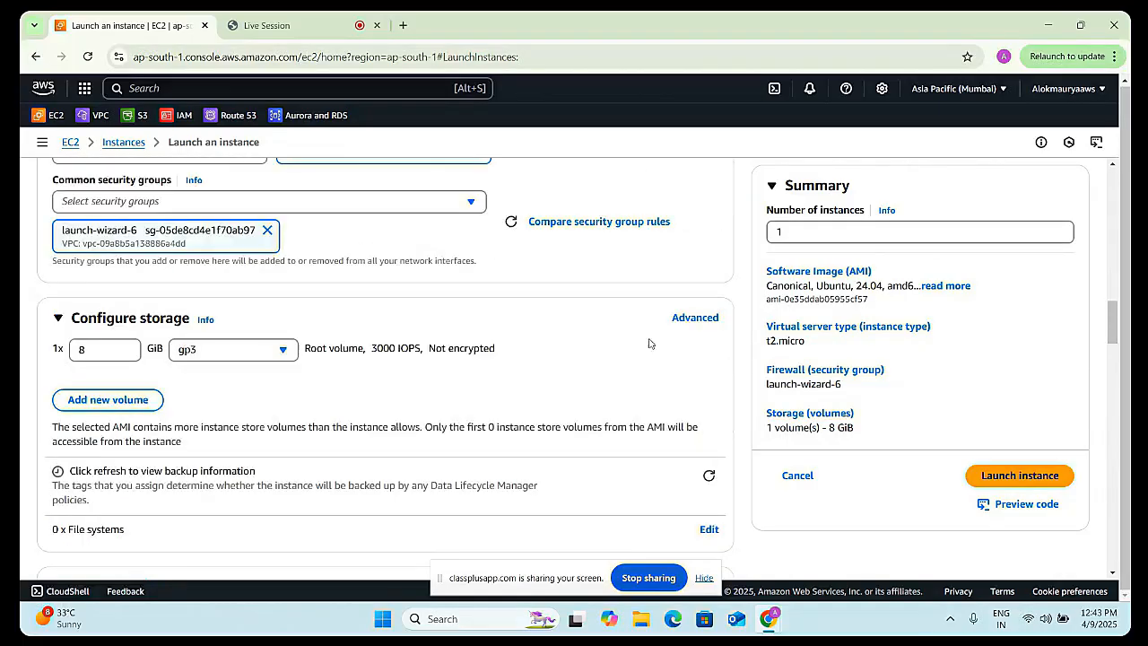
left_click(682, 320)
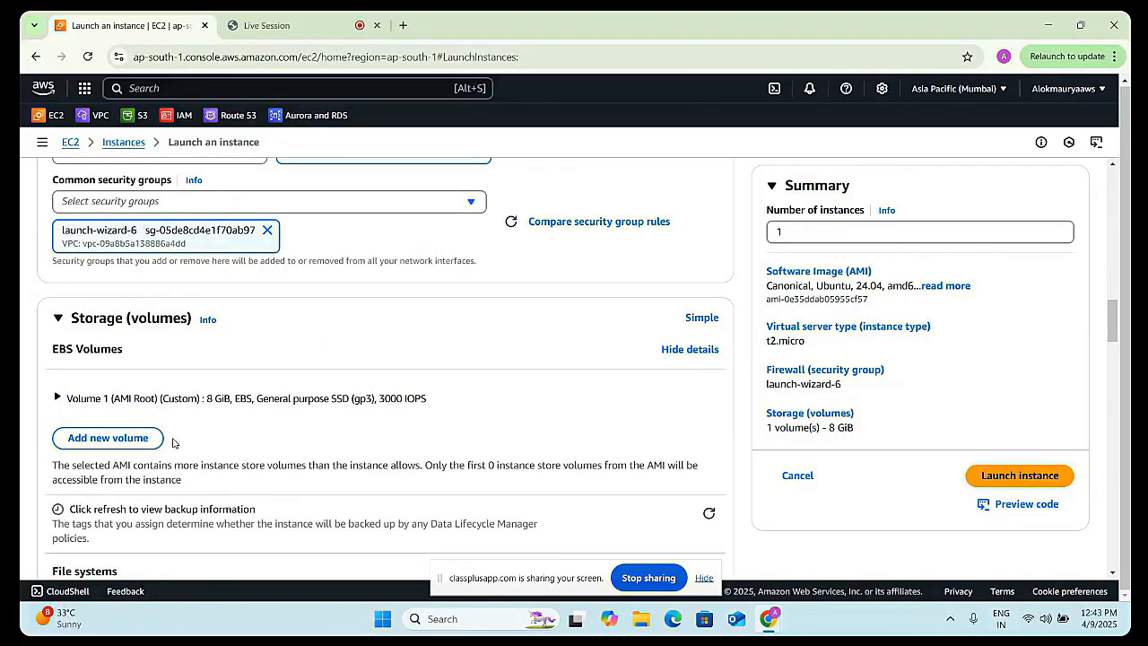
- Show the File systems details in the storage section
scroll(177, 444, "down", 1)
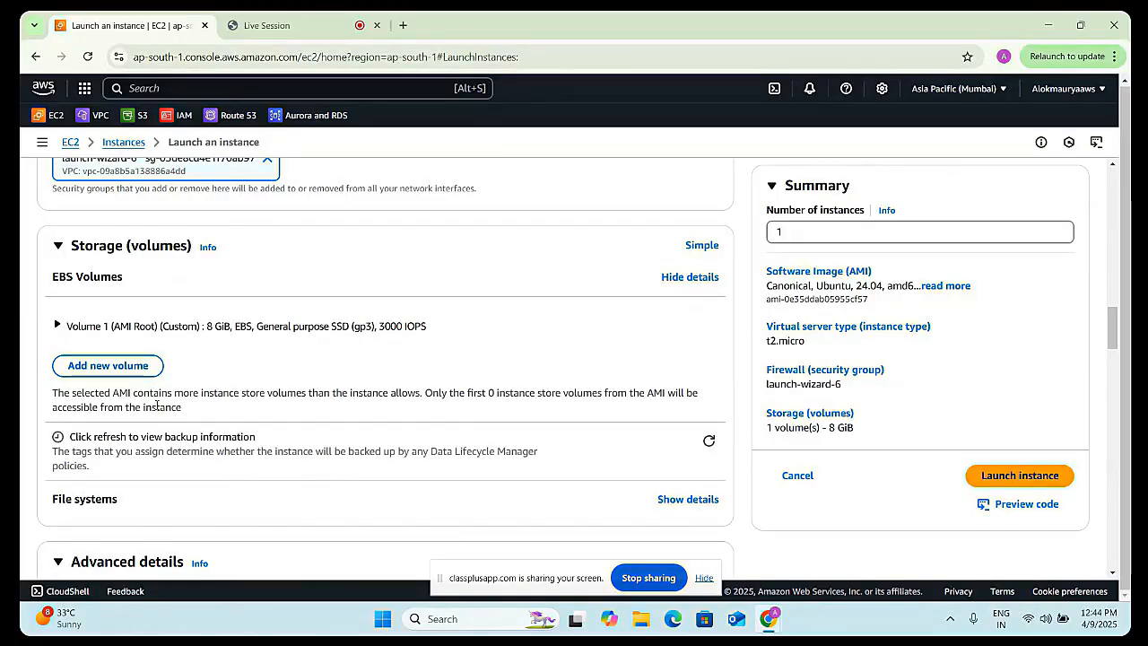
scroll(148, 392, "down", 1)
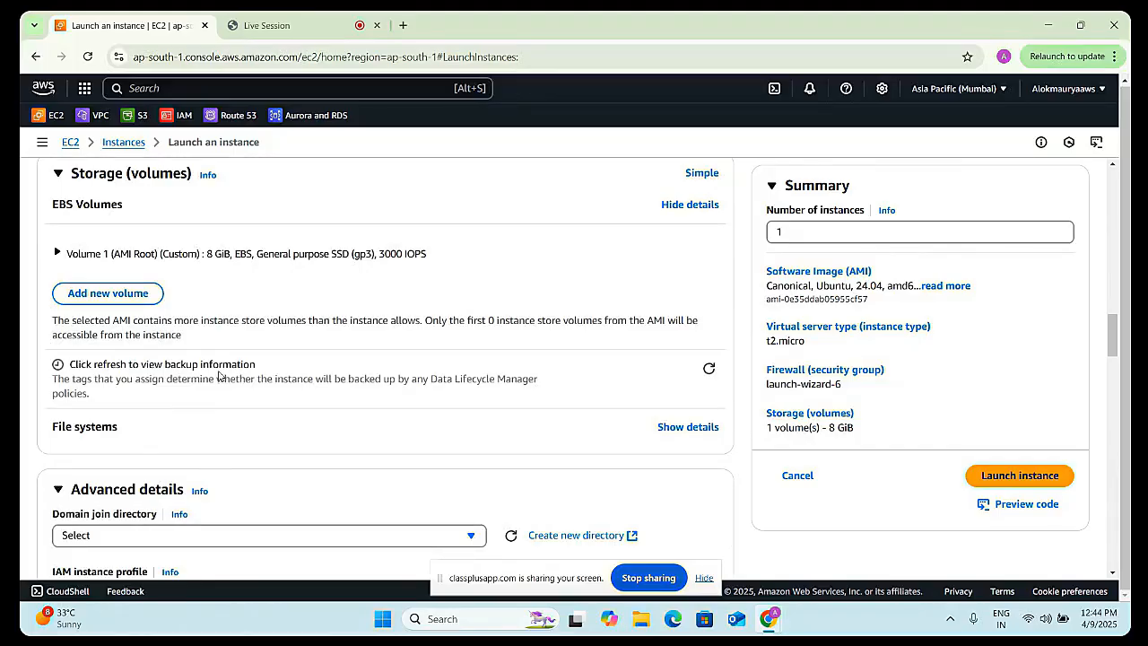
scroll(278, 349, "up", 1)
scroll(282, 348, "up", 1)
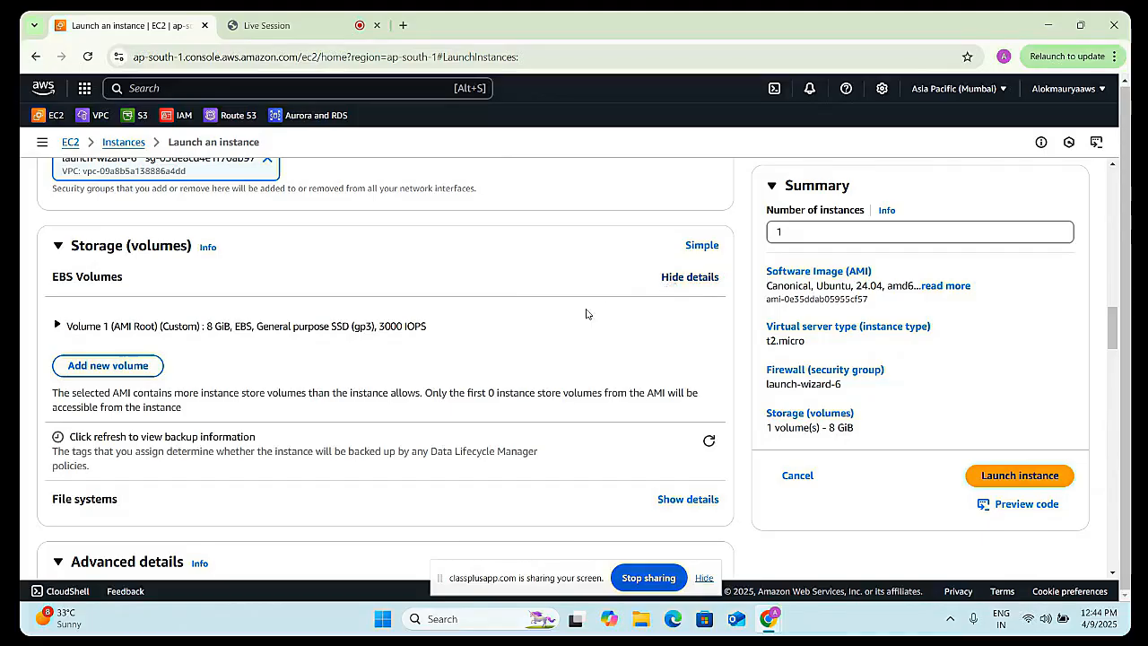
left_click(679, 500)
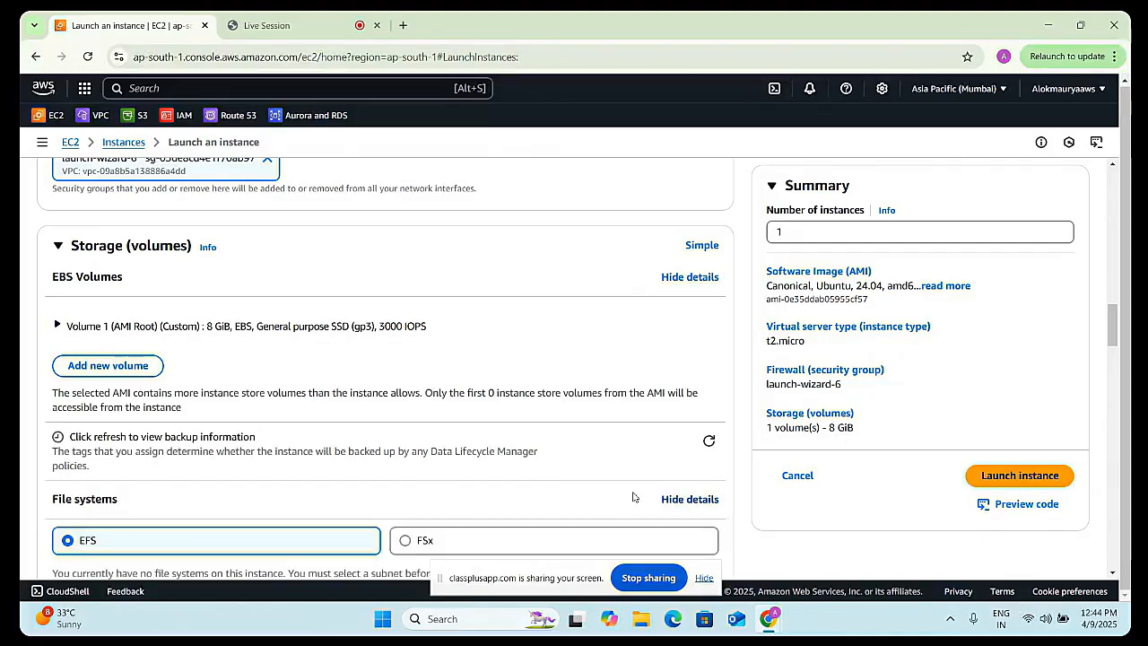
scroll(355, 425, "down", 2)
scroll(355, 425, "down", 1)
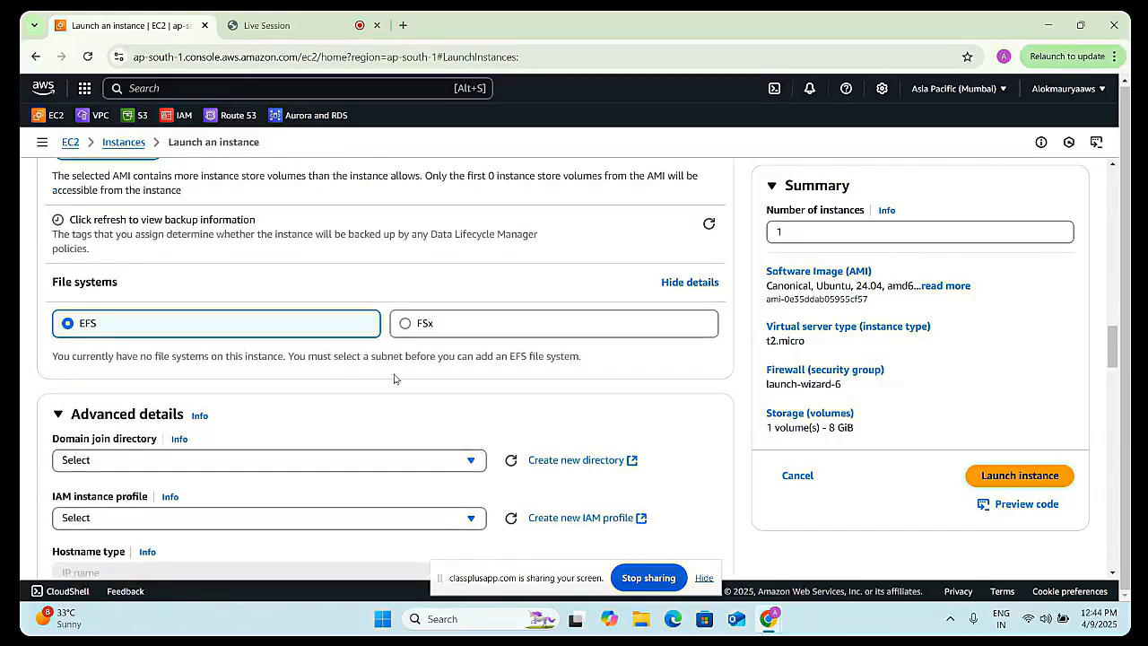
scroll(392, 380, "up", 1)
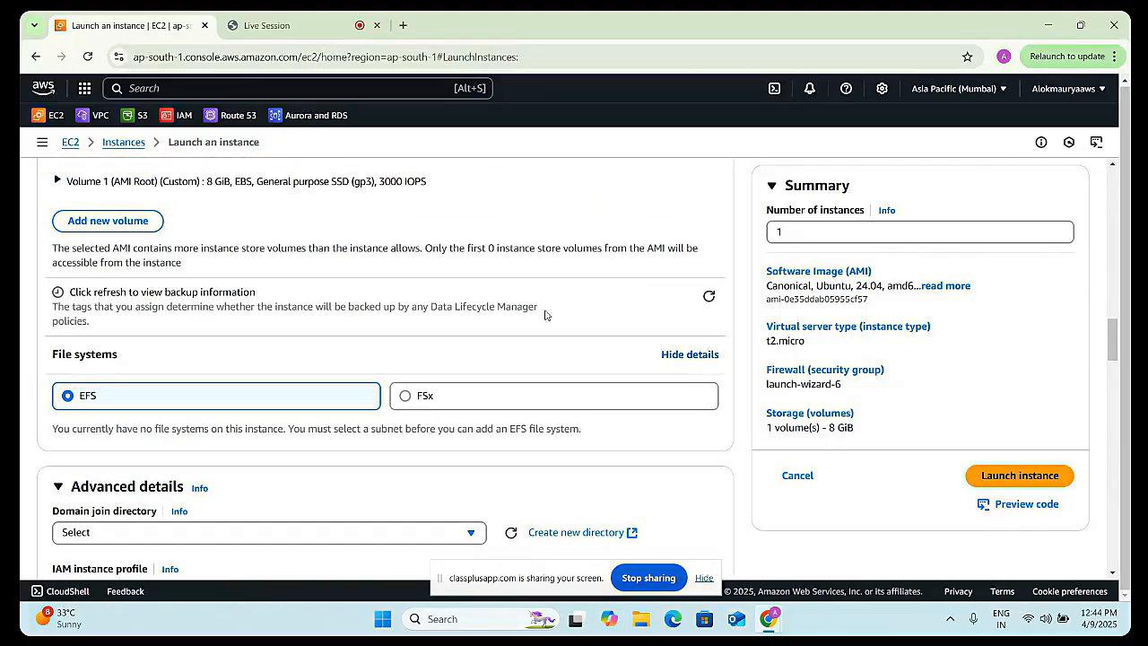
scroll(548, 314, "up", 2)
- Add a second EBS volume and set its encryption to Encrypted
left_click(108, 365)
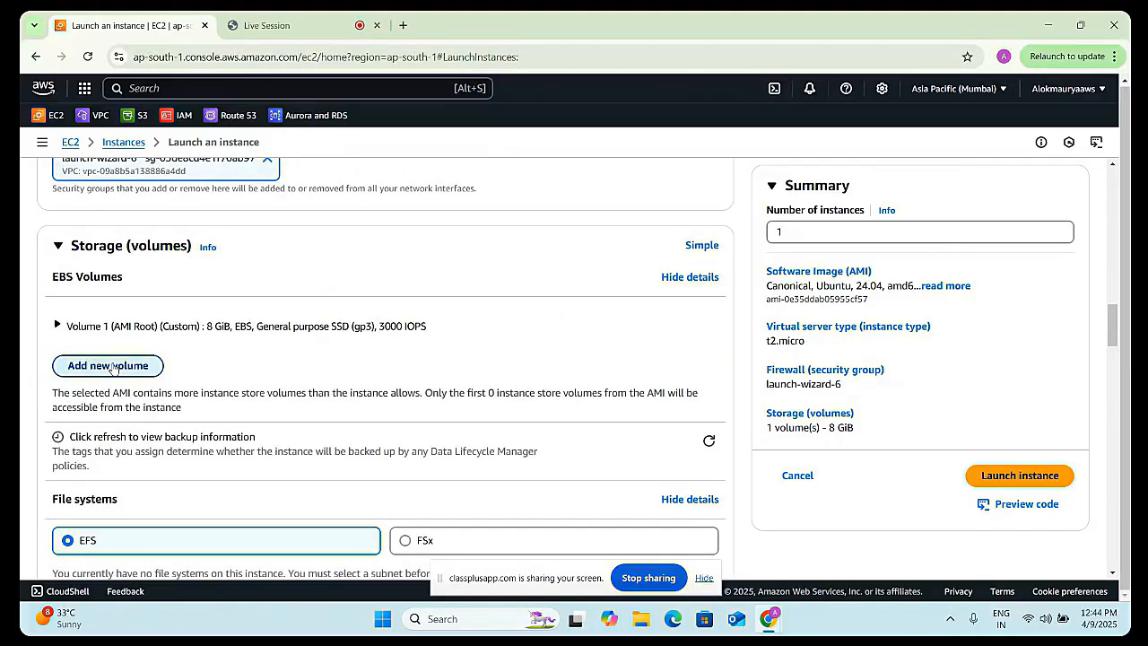
scroll(308, 451, "down", 1)
scroll(307, 452, "down", 1)
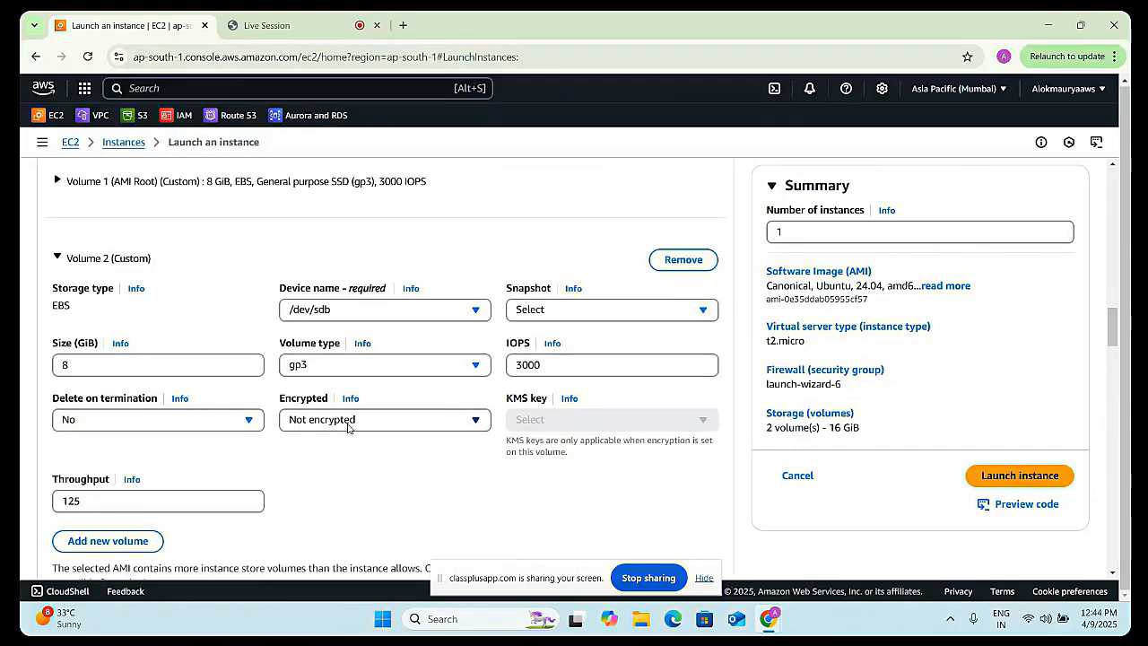
left_click(348, 428)
left_click(351, 446)
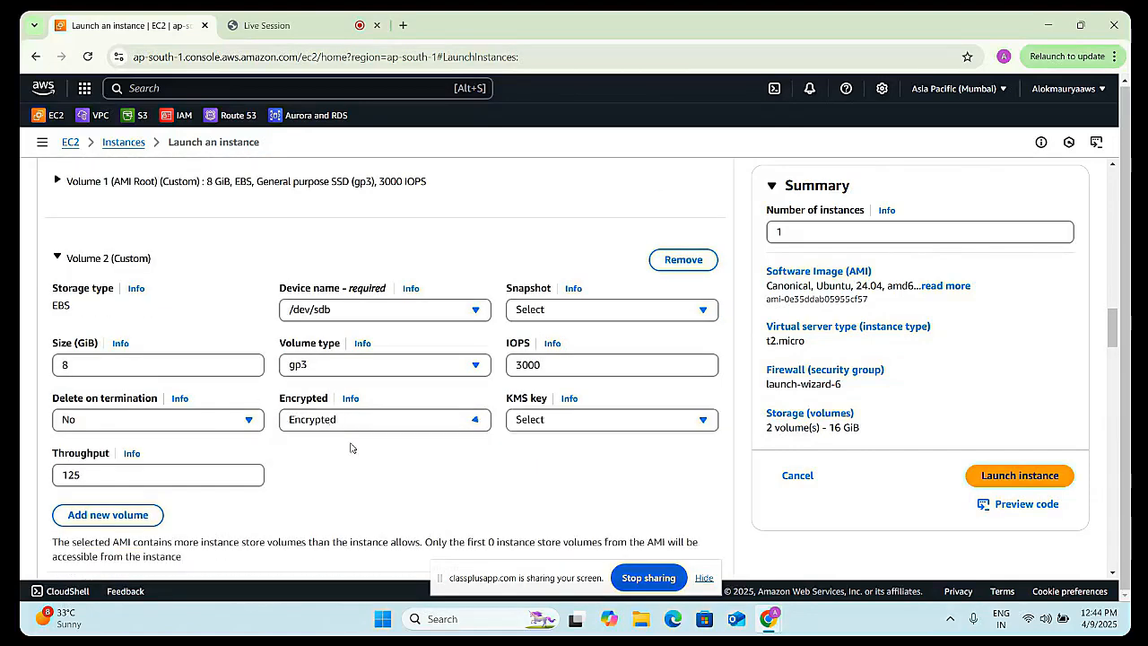
- Try launching the instance again and return to editing its configuration
scroll(431, 446, "down", 1)
scroll(417, 457, "up", 1)
scroll(413, 462, "down", 1)
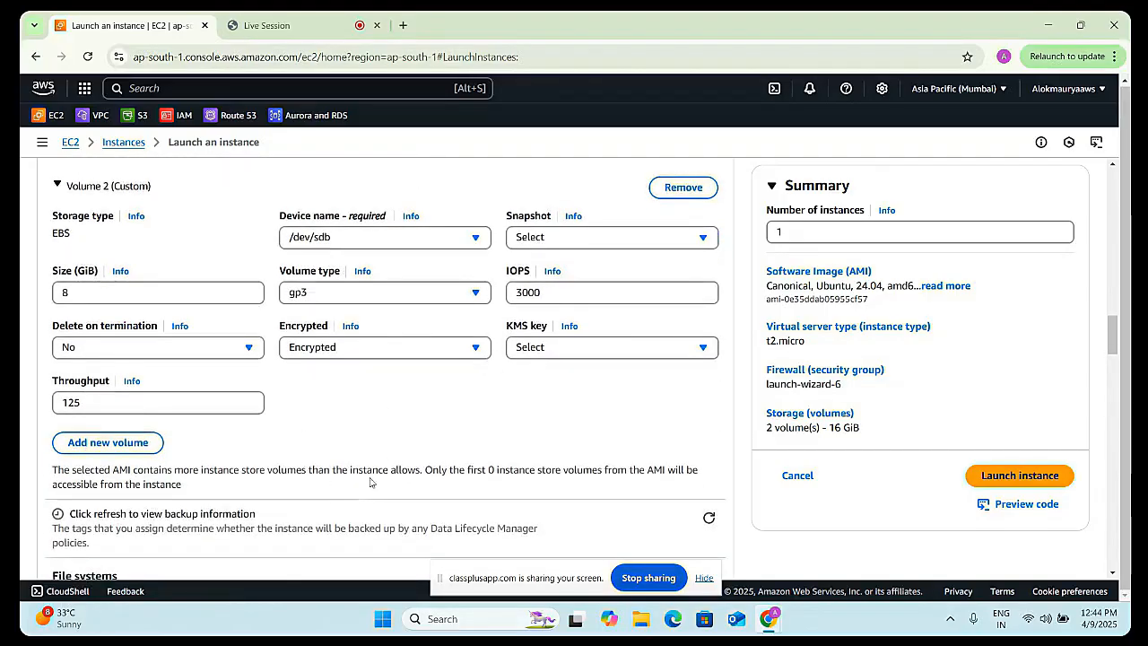
scroll(538, 465, "down", 1)
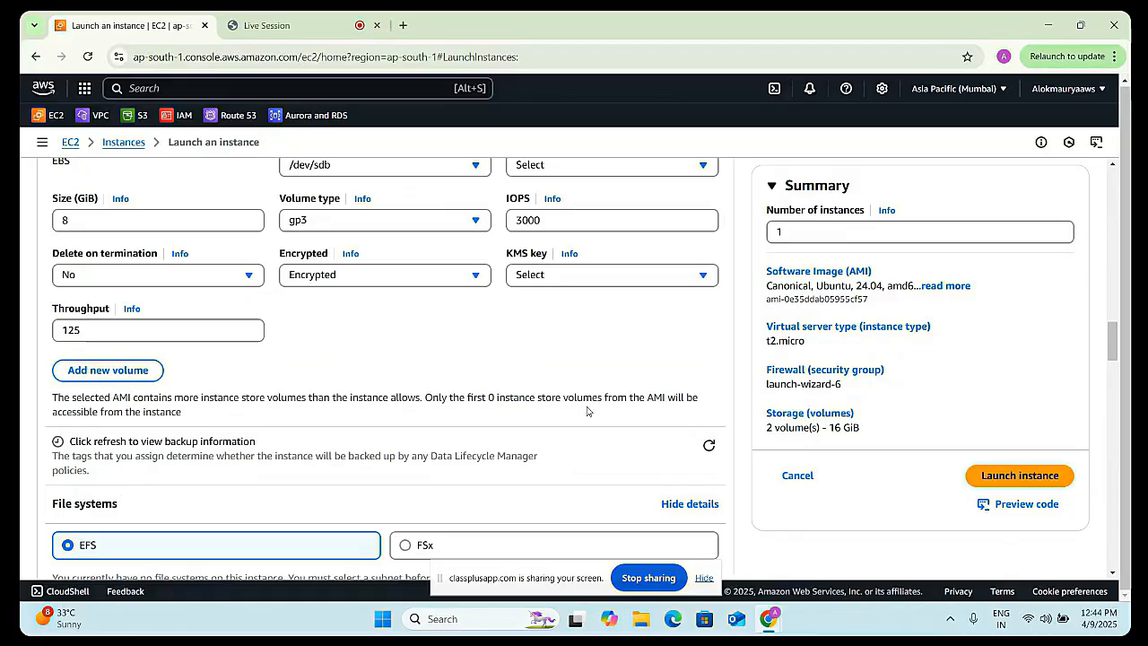
left_click(1009, 474)
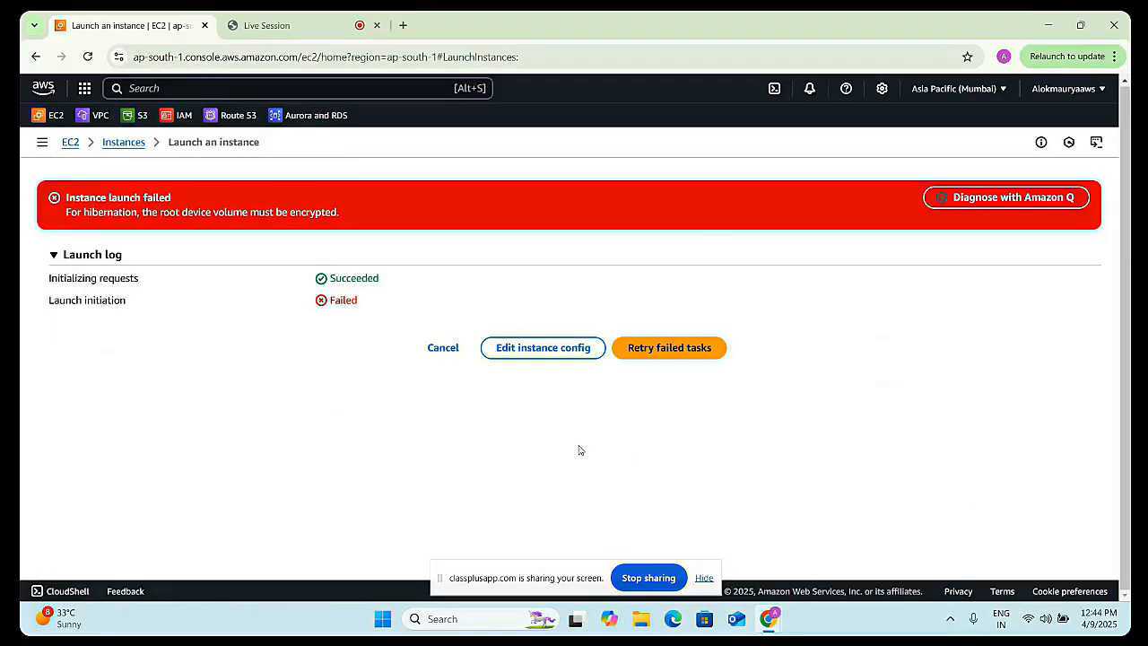
left_click(532, 354)
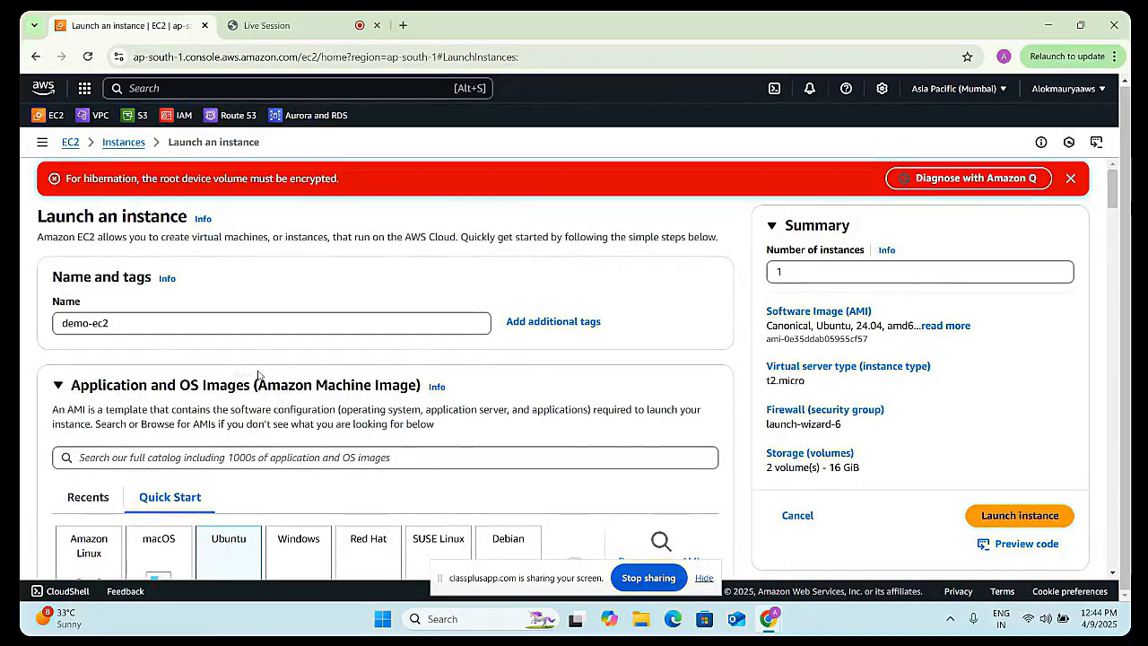
- Remove the added second volume (Volume 2) from the storage configuration
scroll(280, 400, "down", 5)
scroll(288, 399, "down", 5)
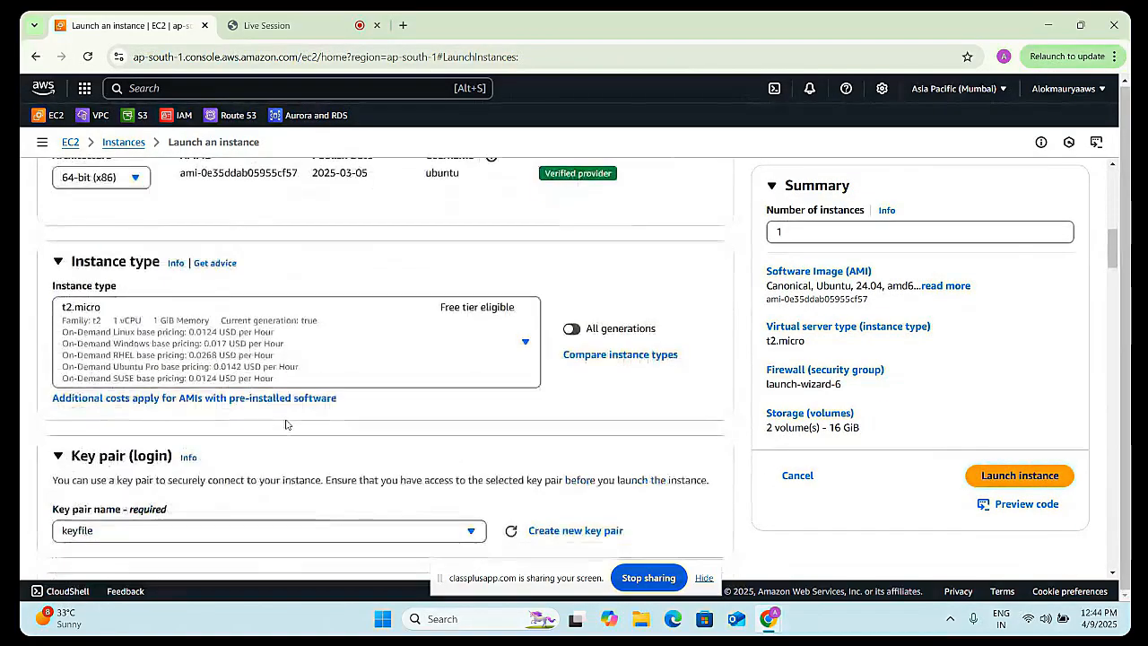
scroll(286, 423, "down", 5)
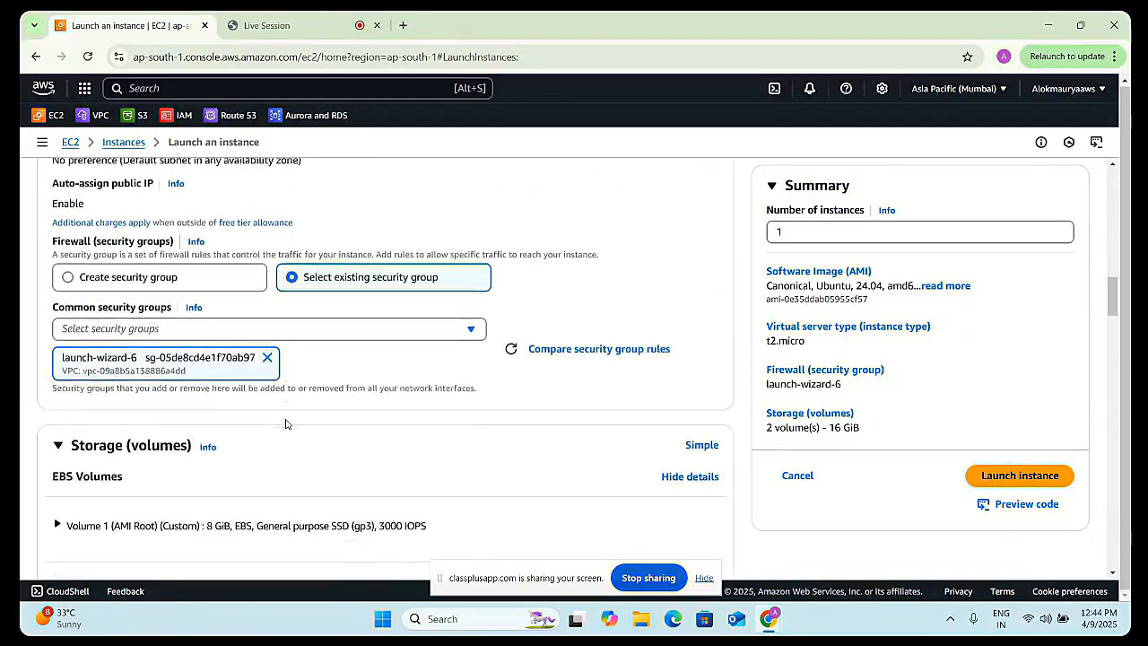
scroll(414, 484, "down", 1)
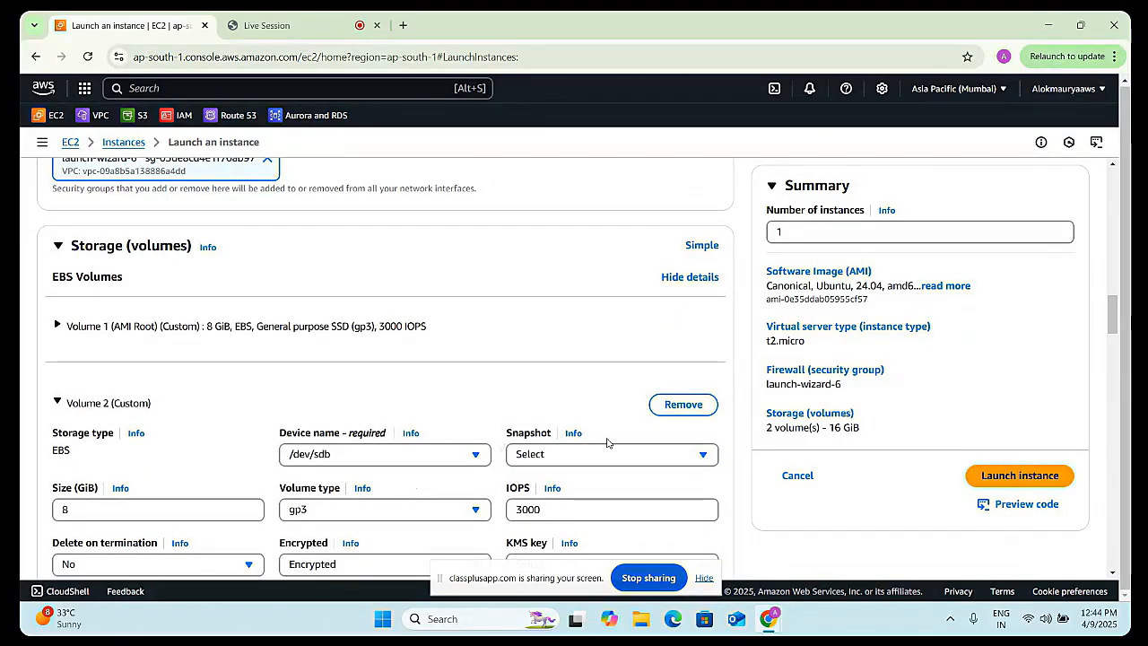
scroll(556, 442, "down", 1)
scroll(452, 454, "down", 1)
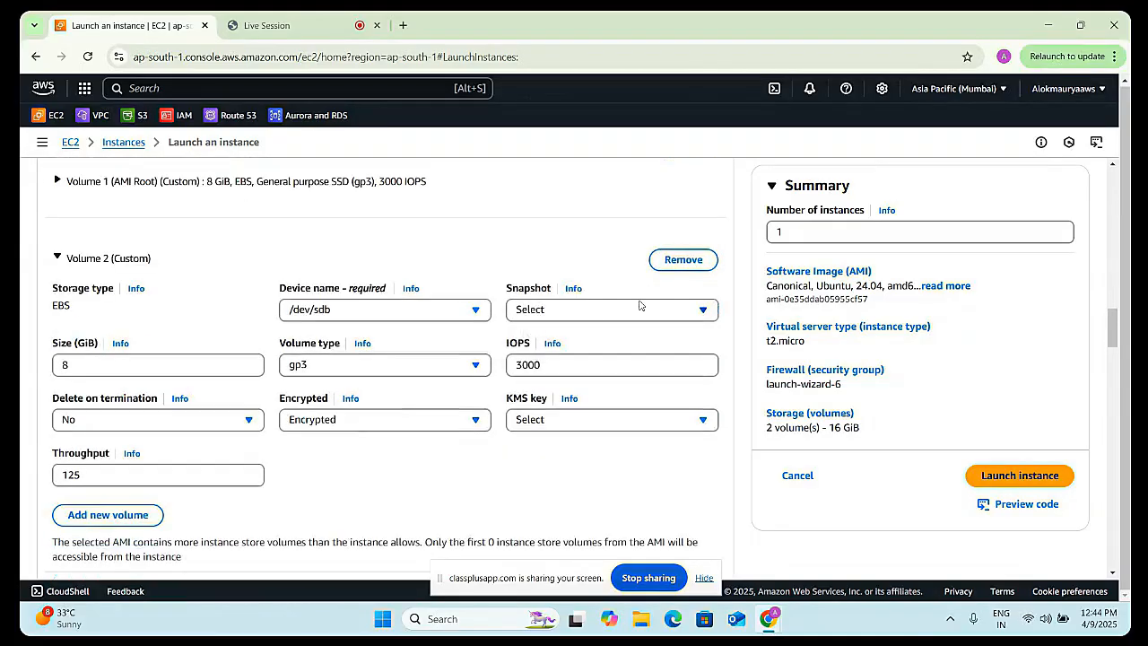
left_click(671, 263)
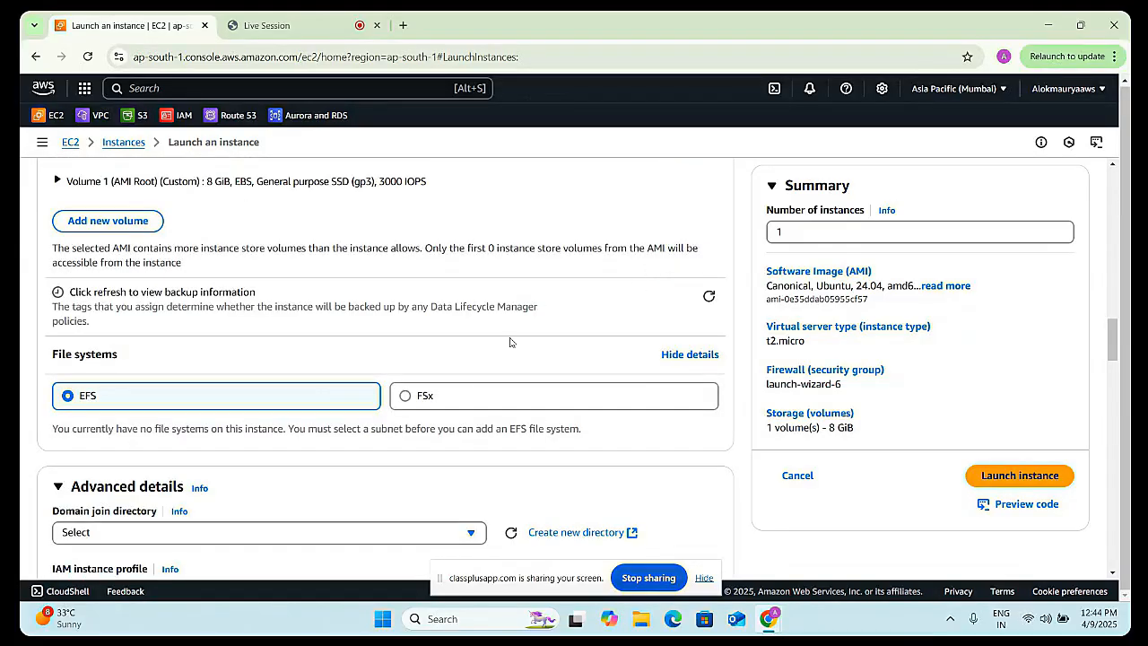
- Try setting the root volume type to gp2 in the simple storage view
scroll(502, 357, "up", 2)
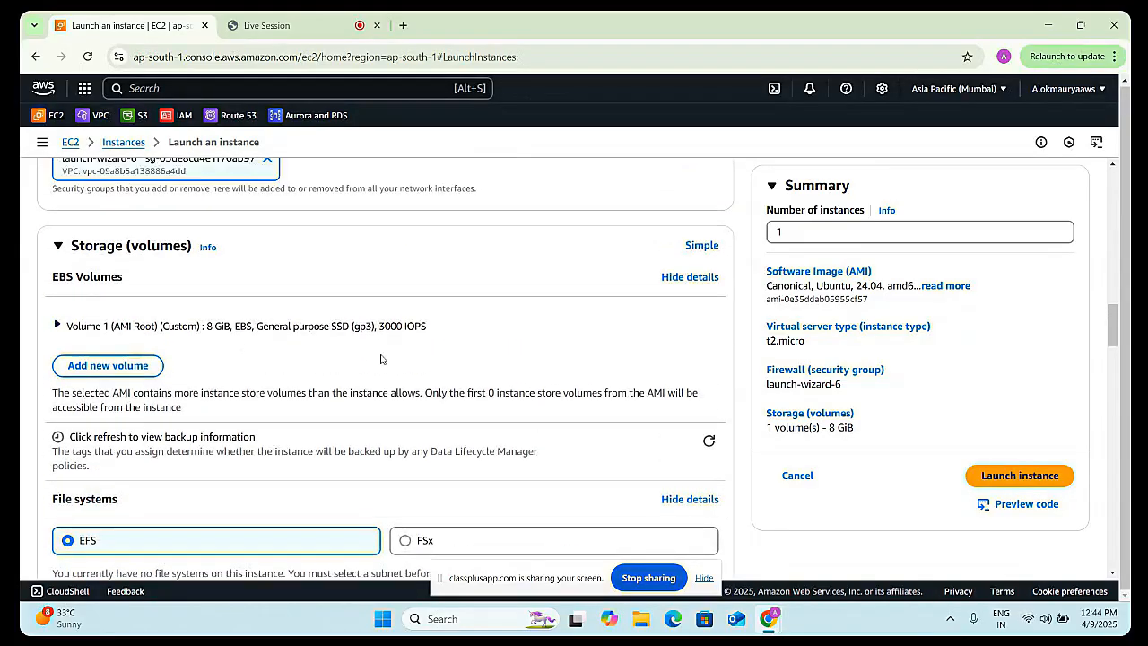
left_click(695, 258)
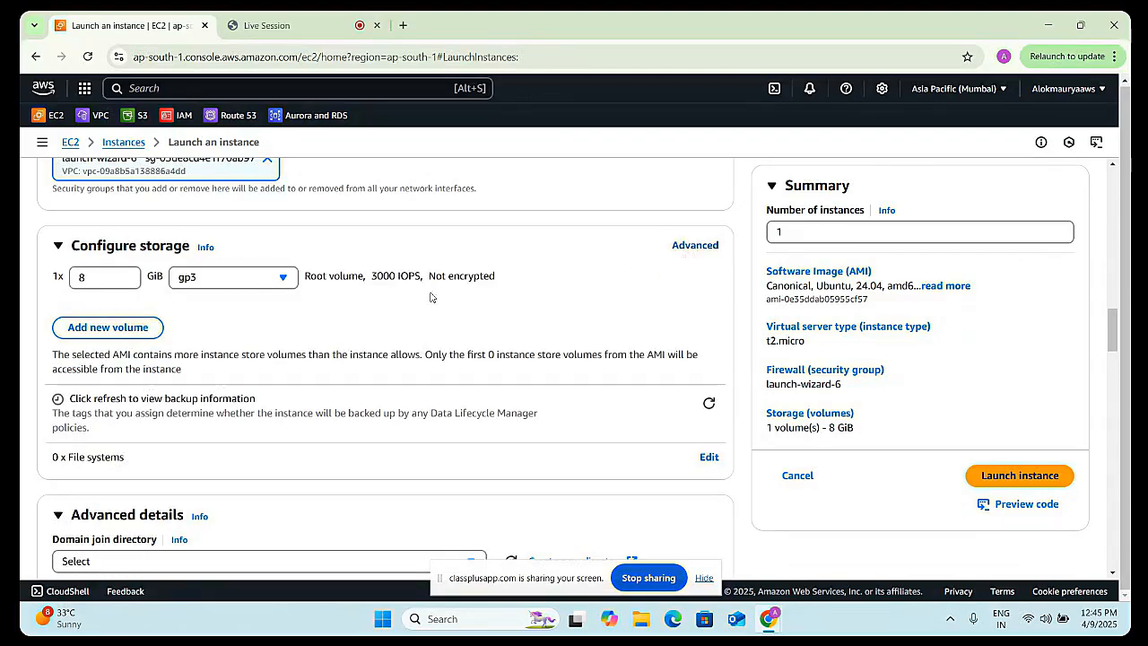
left_click(251, 285)
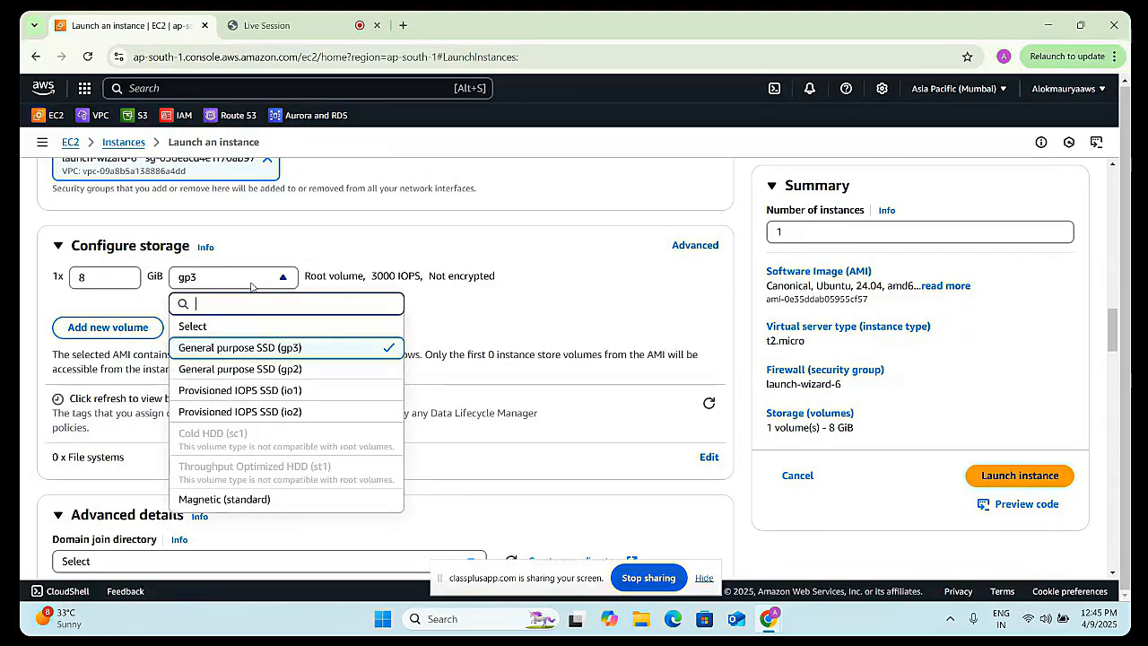
left_click(259, 370)
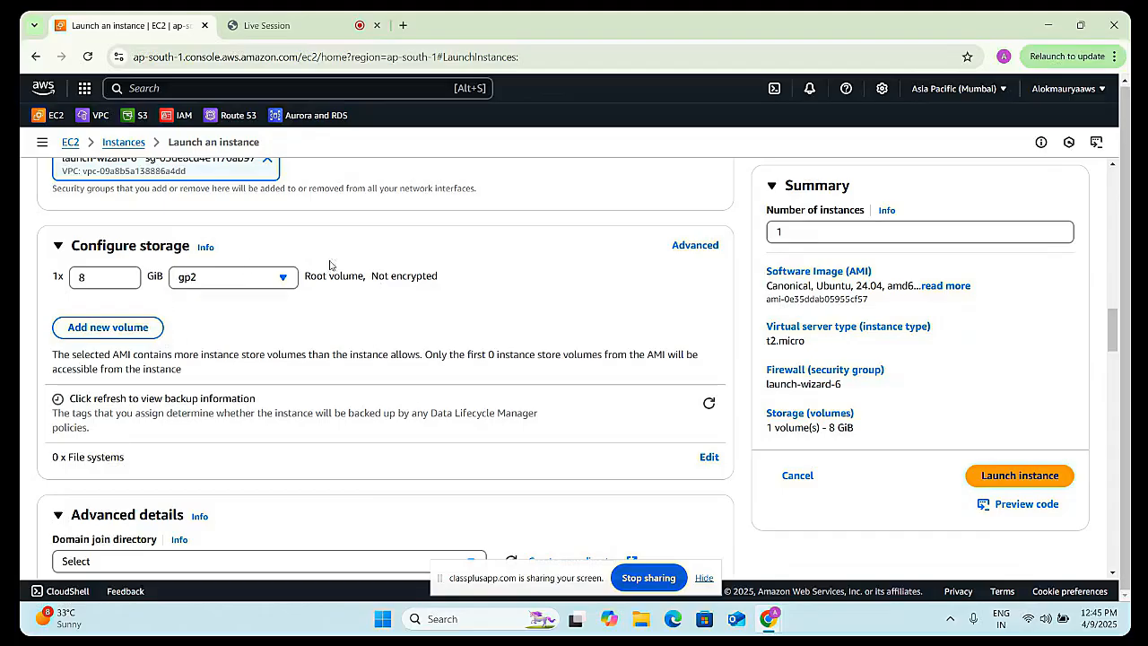
left_click(695, 245)
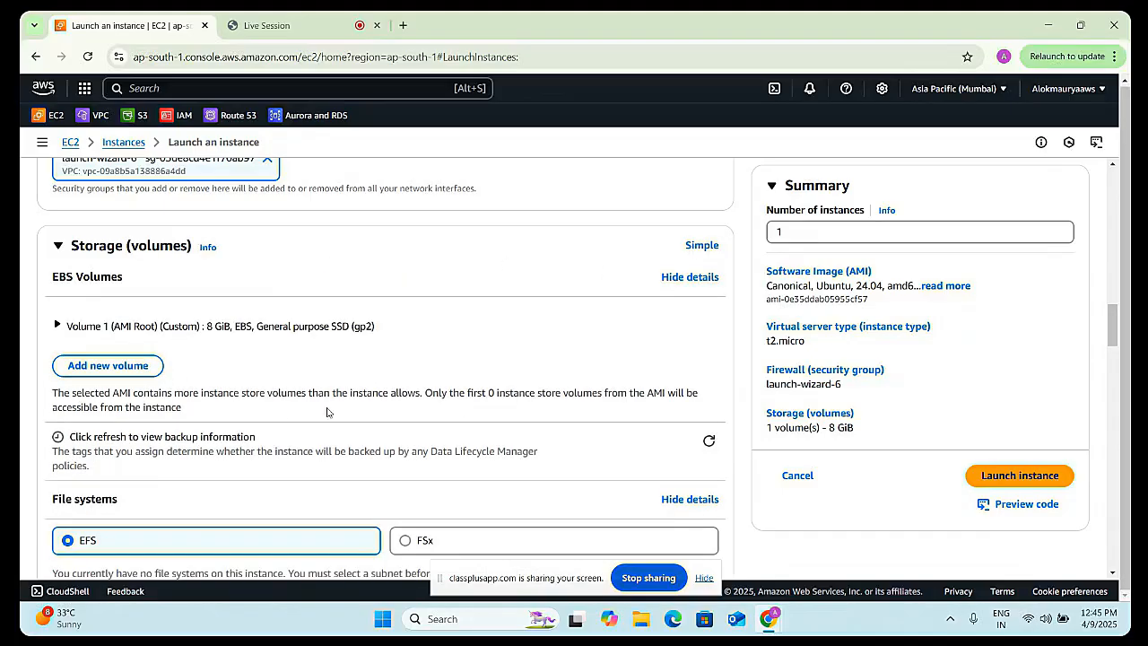
scroll(223, 405, "down", 1)
scroll(383, 390, "up", 1)
left_click(681, 280)
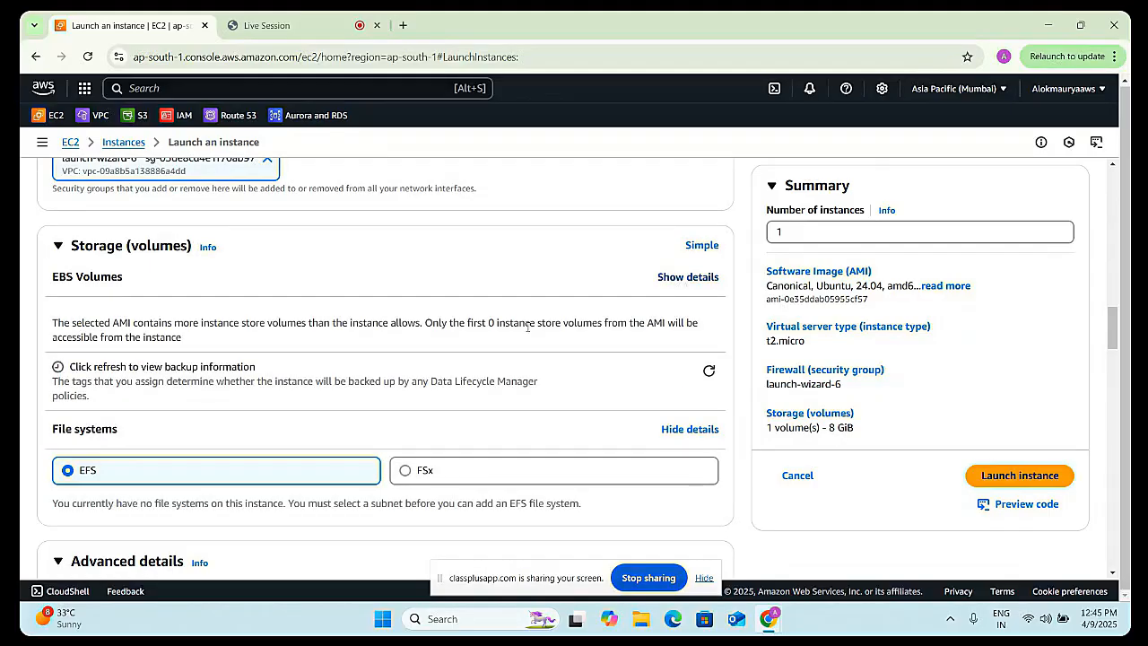
- Try the gp2 and io1 root volume types in the simple storage view, returning to gp3
scroll(286, 435, "down", 2)
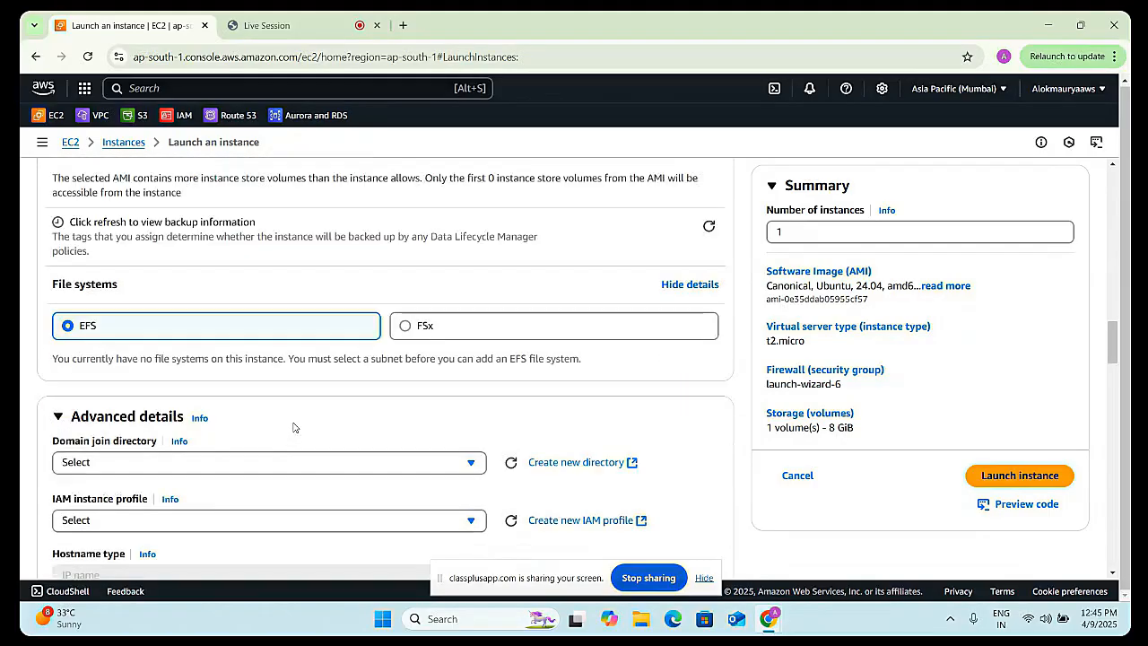
scroll(292, 427, "up", 3)
left_click(691, 243)
left_click(231, 276)
left_click(240, 347)
left_click(231, 276)
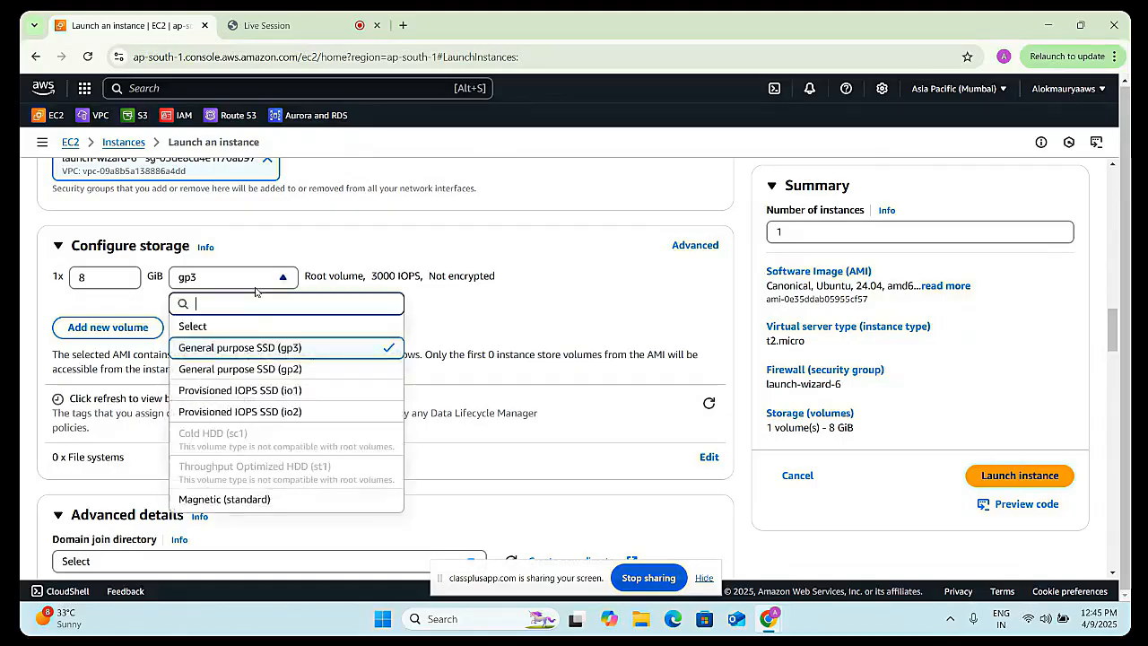
left_click(251, 369)
left_click(235, 278)
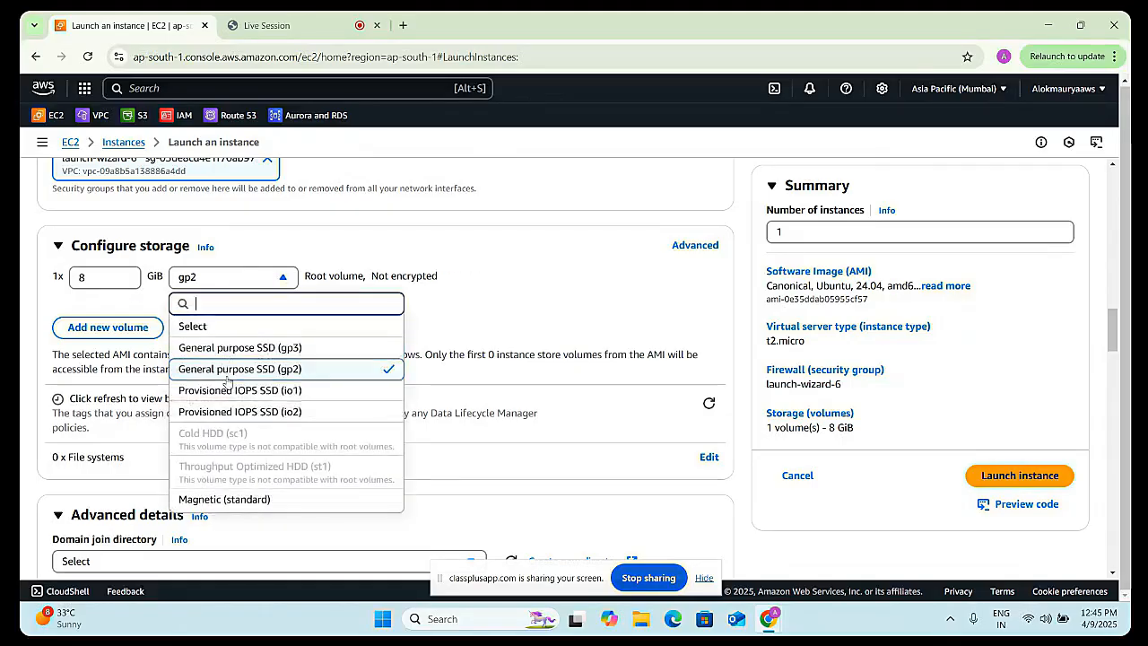
left_click(231, 389)
left_click(251, 287)
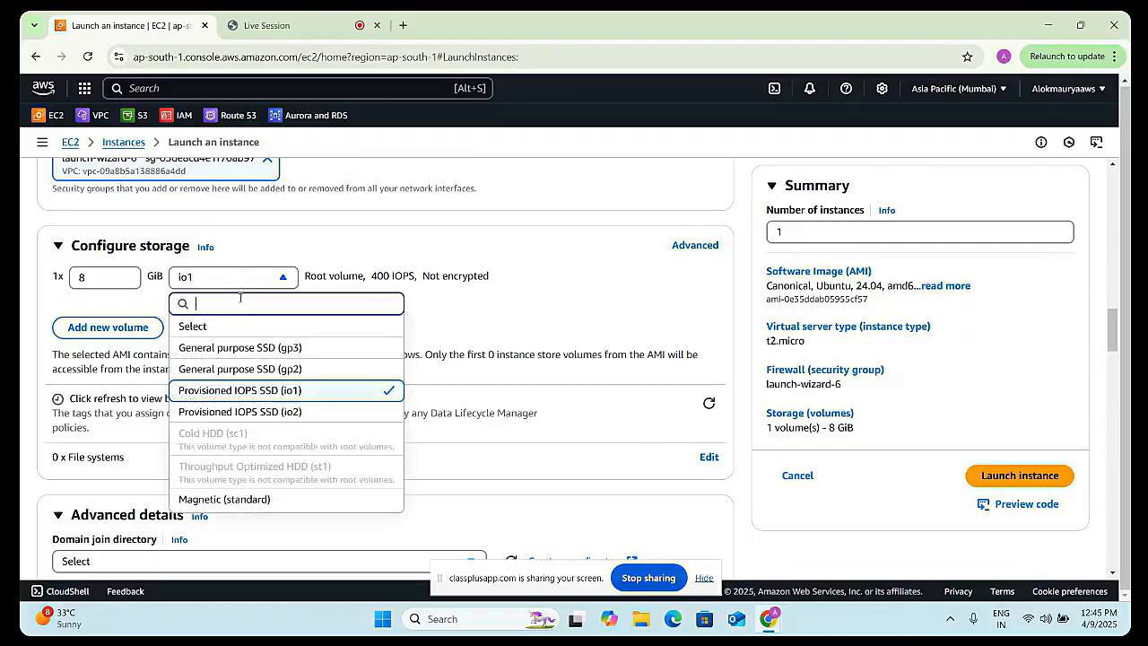
left_click(224, 353)
- Add another 8 GiB gp3 volume and set its encryption to Encrypted in the detailed storage view
left_click(137, 329)
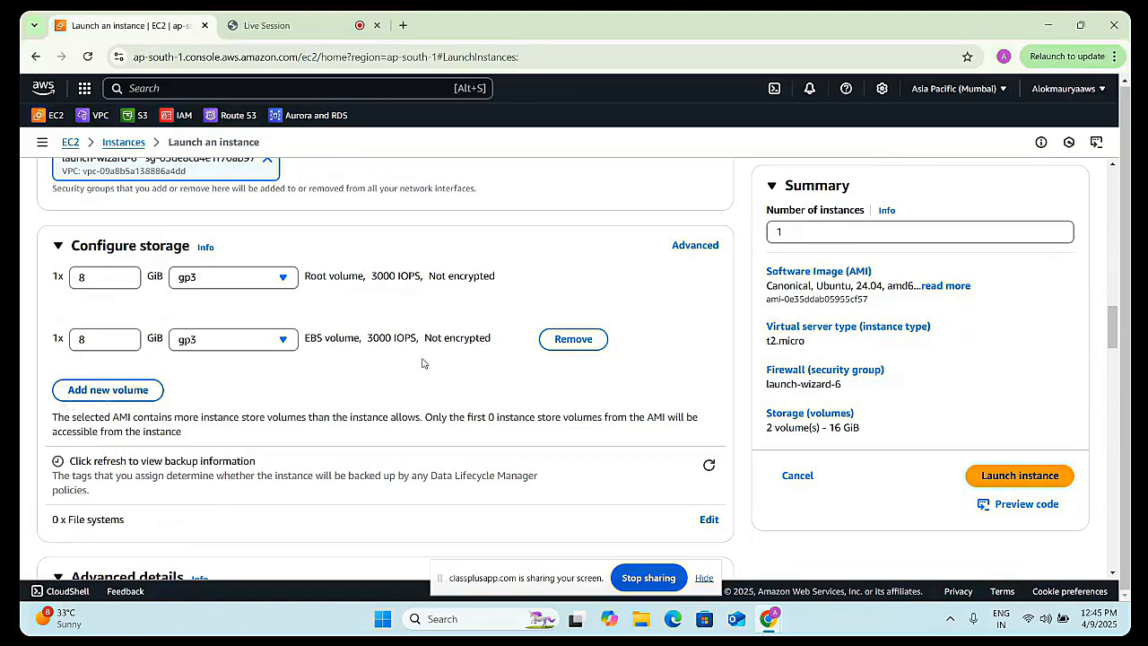
scroll(341, 356, "down", 1)
scroll(363, 233, "up", 2)
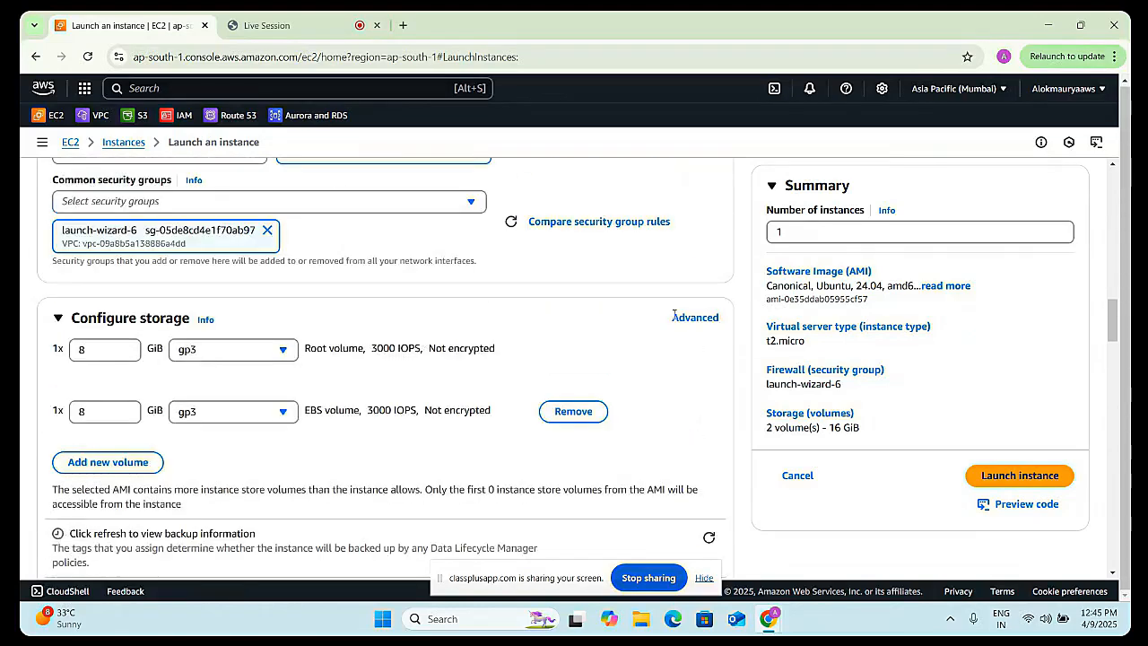
left_click(677, 316)
scroll(455, 408, "down", 1)
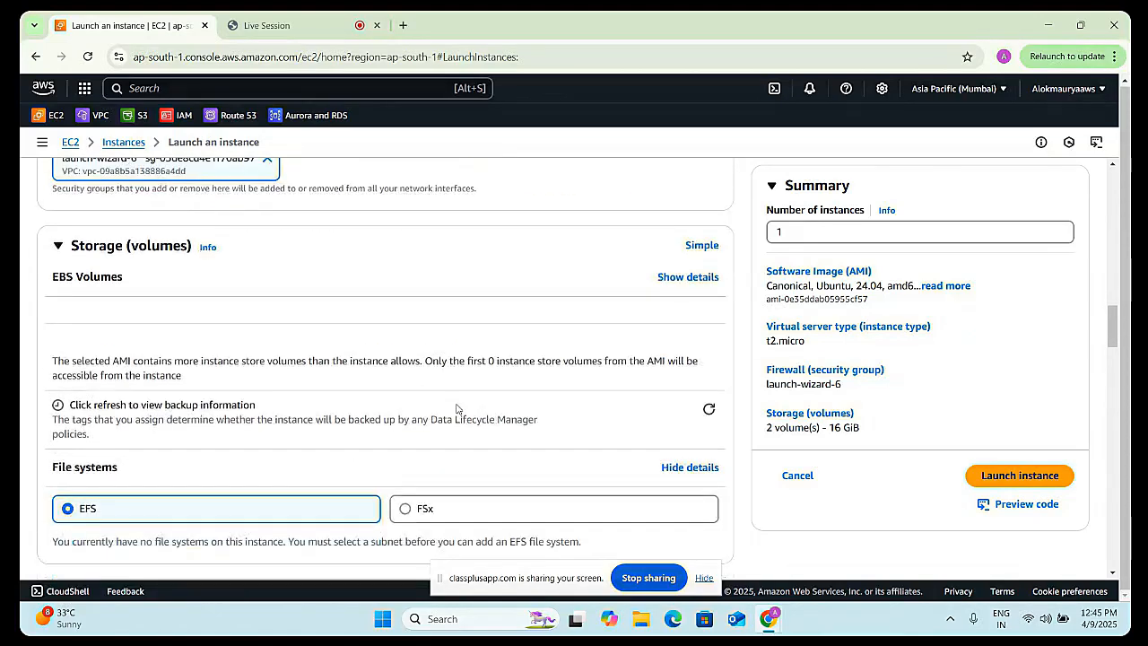
scroll(456, 408, "down", 1)
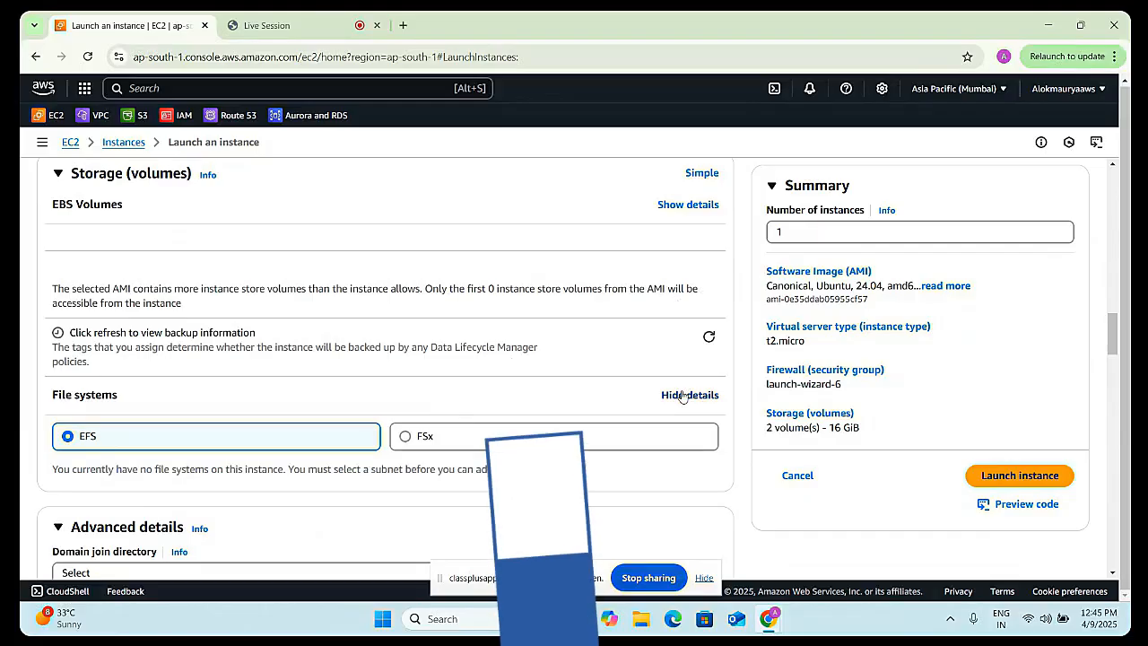
left_click(683, 397)
scroll(364, 383, "up", 2)
left_click(686, 350)
scroll(649, 367, "down", 2)
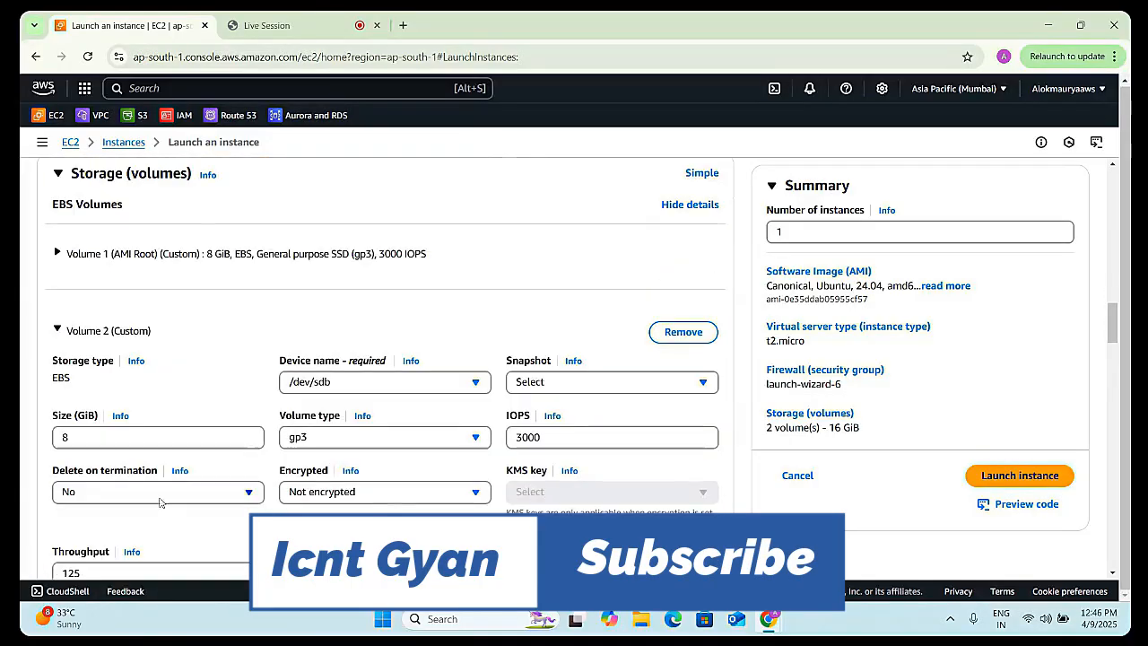
left_click(372, 491)
left_click(370, 445)
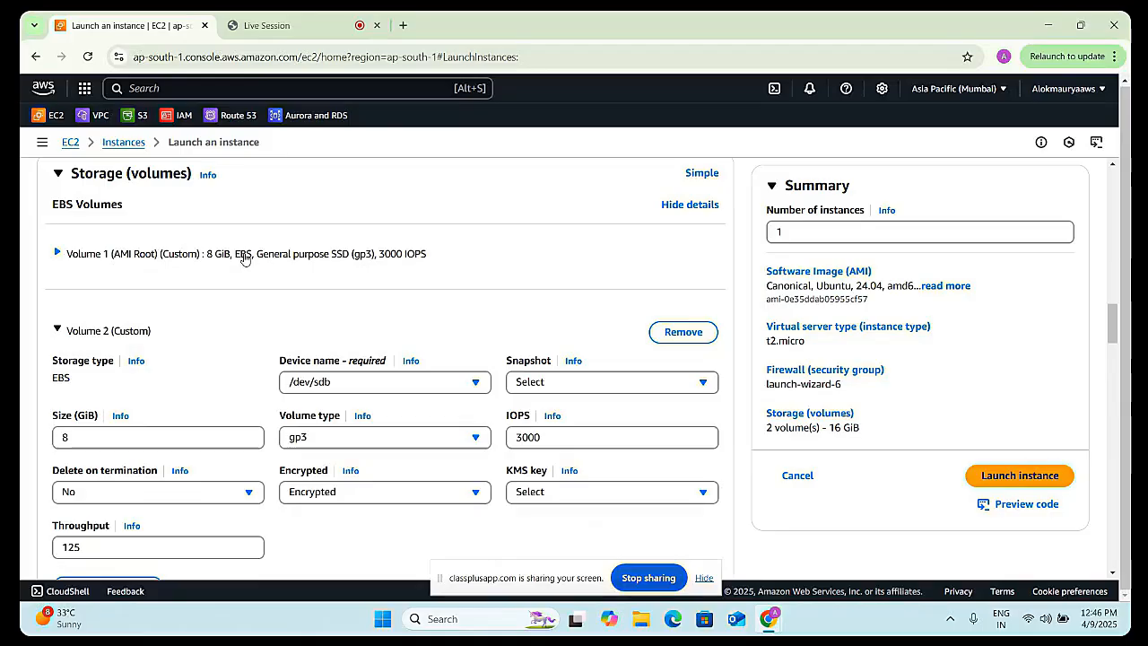
- Set the second volume's delete on termination option to Yes
scroll(316, 386, "down", 1)
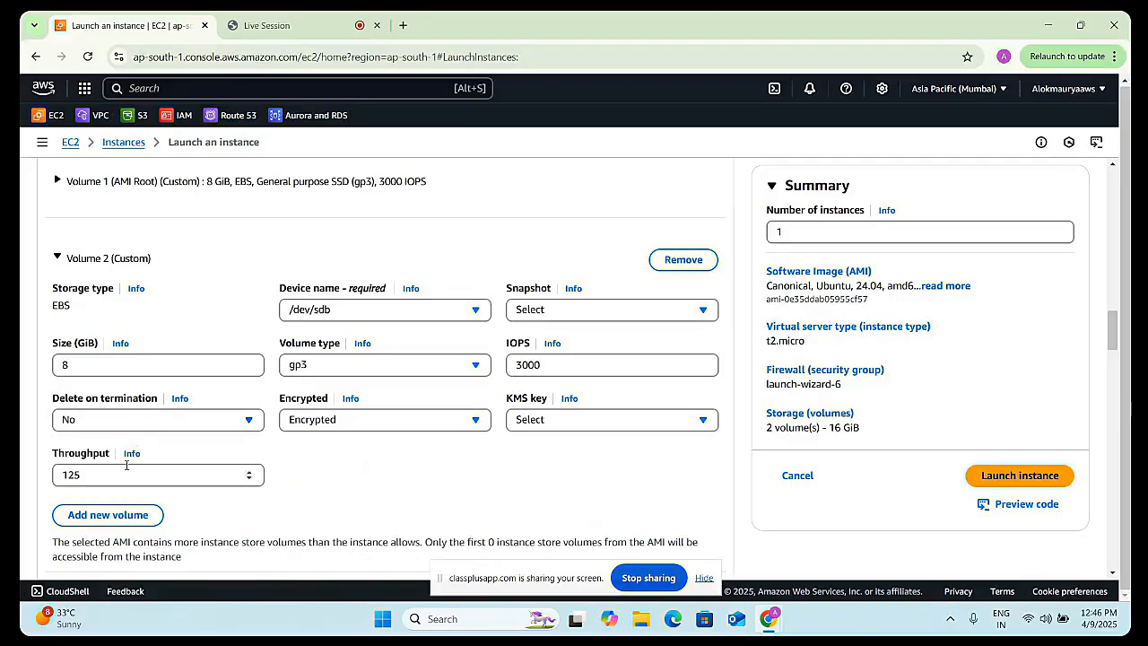
left_click(113, 418)
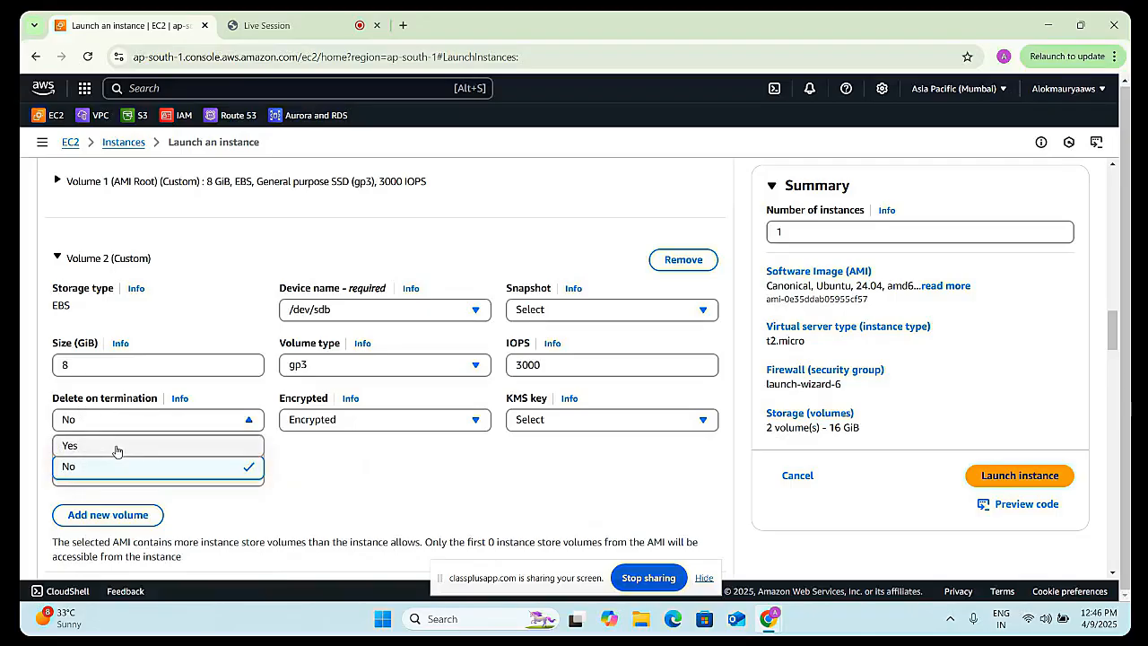
left_click(117, 446)
left_click(356, 311)
left_click(482, 319)
left_click(574, 311)
left_click(20, 270)
scroll(615, 282, "up", 1)
scroll(168, 282, "down", 2)
scroll(168, 282, "up", 2)
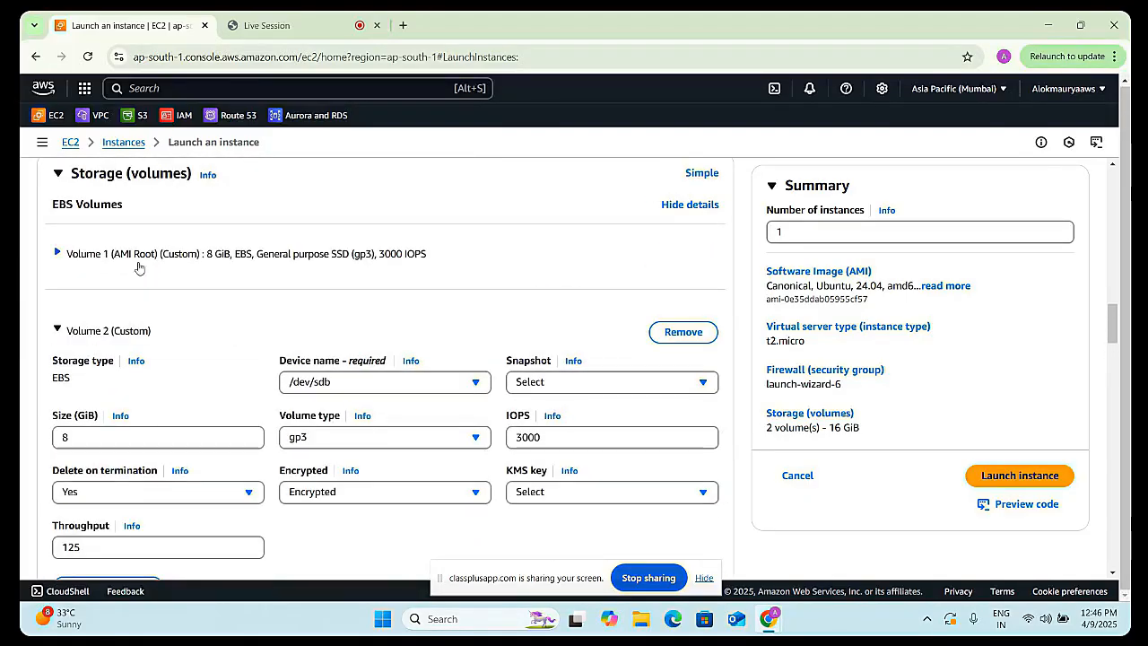
- Set the root volume's encryption to Encrypted and remove the second volume
left_click(56, 254)
left_click(341, 405)
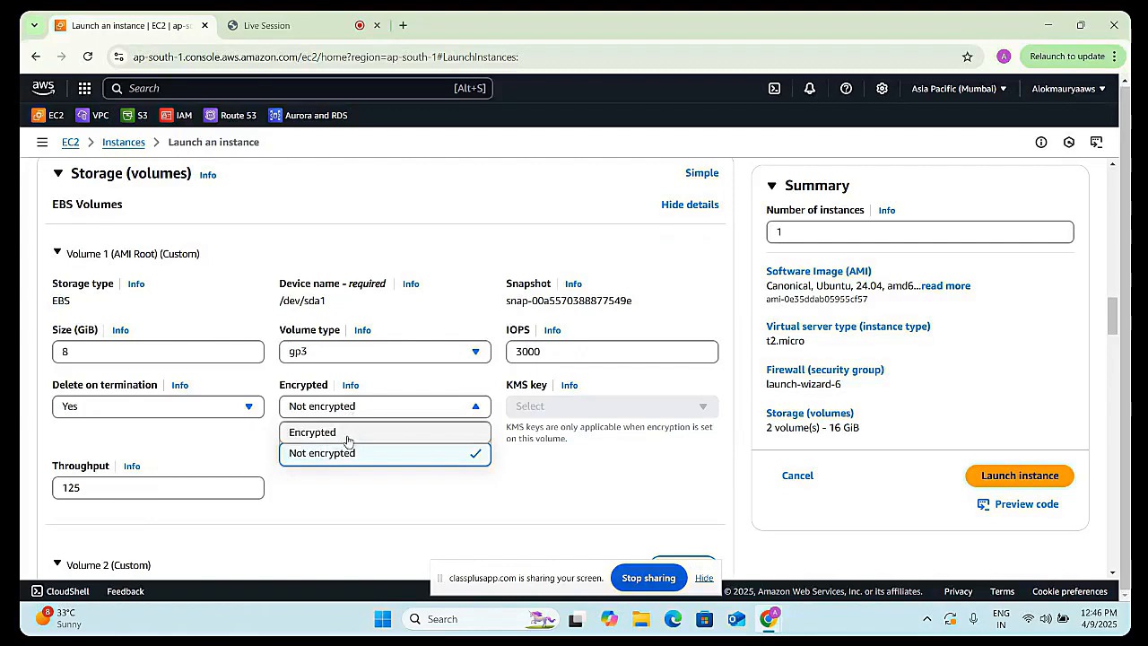
left_click(348, 433)
scroll(281, 451, "down", 3)
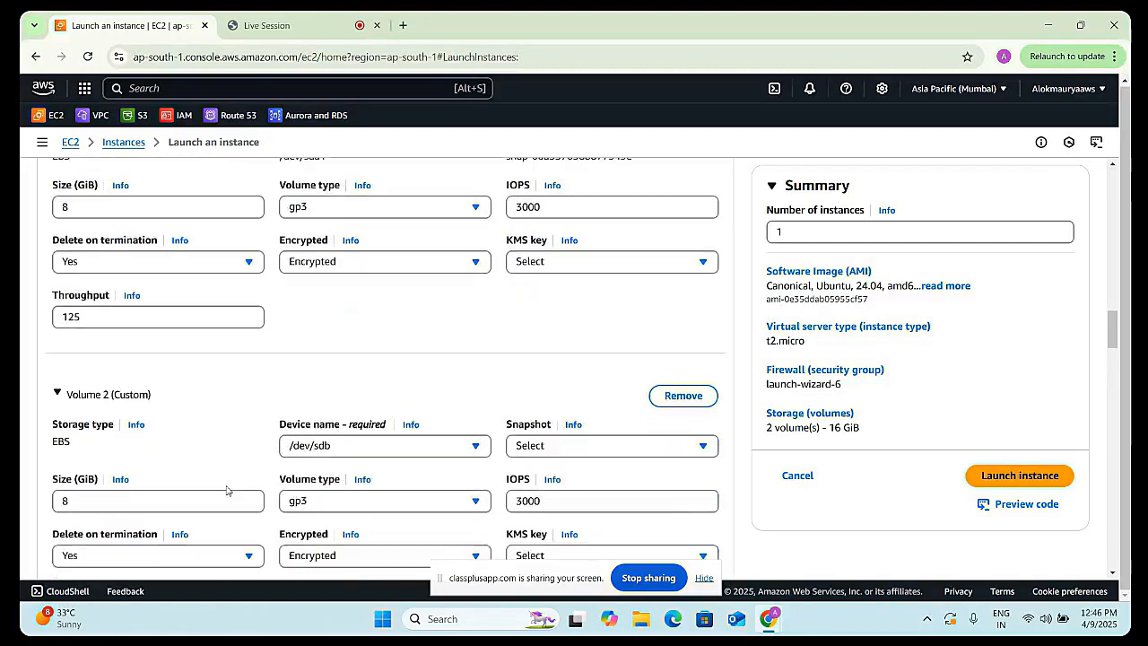
left_click(681, 325)
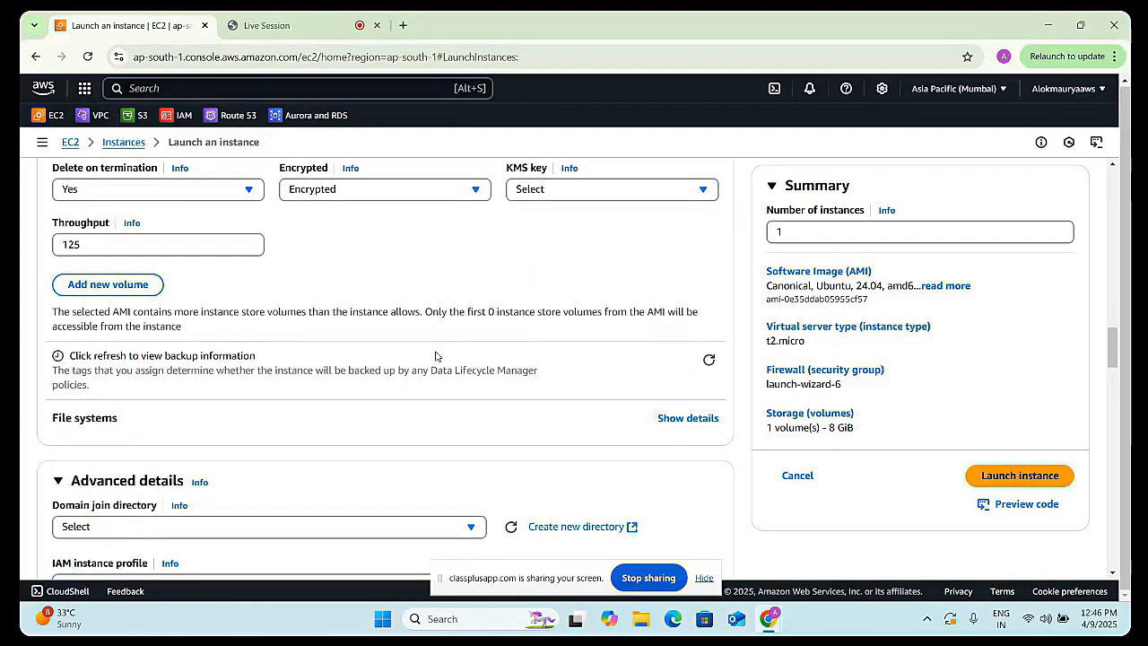
- Review the instance configuration and launch the instance
scroll(225, 341, "up", 1)
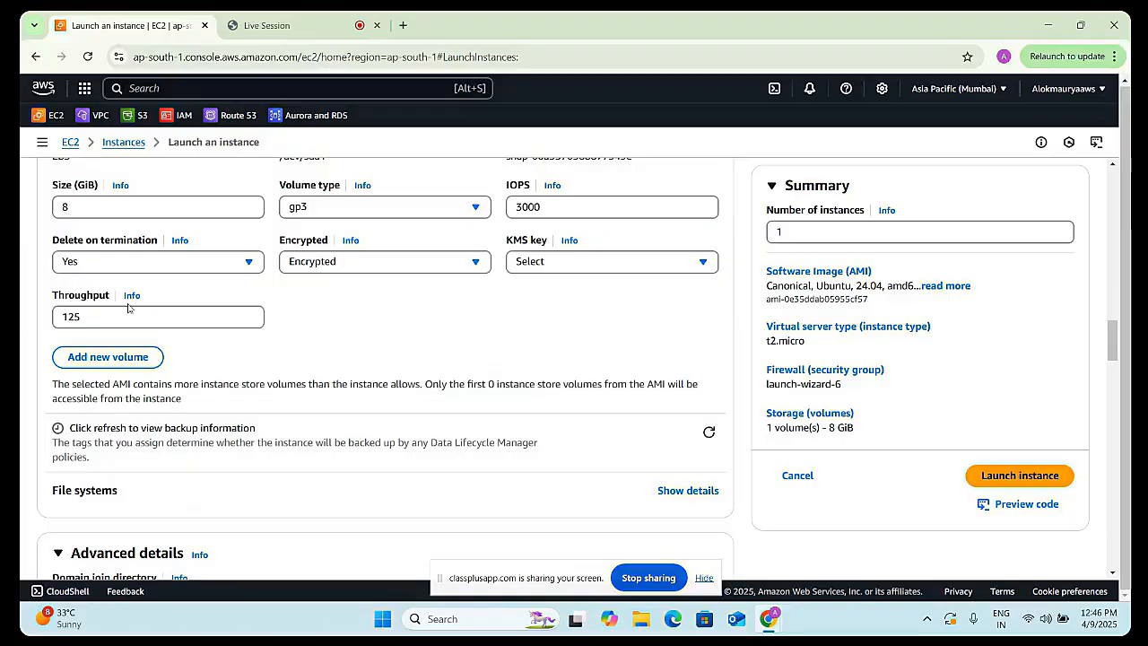
scroll(167, 278, "up", 1)
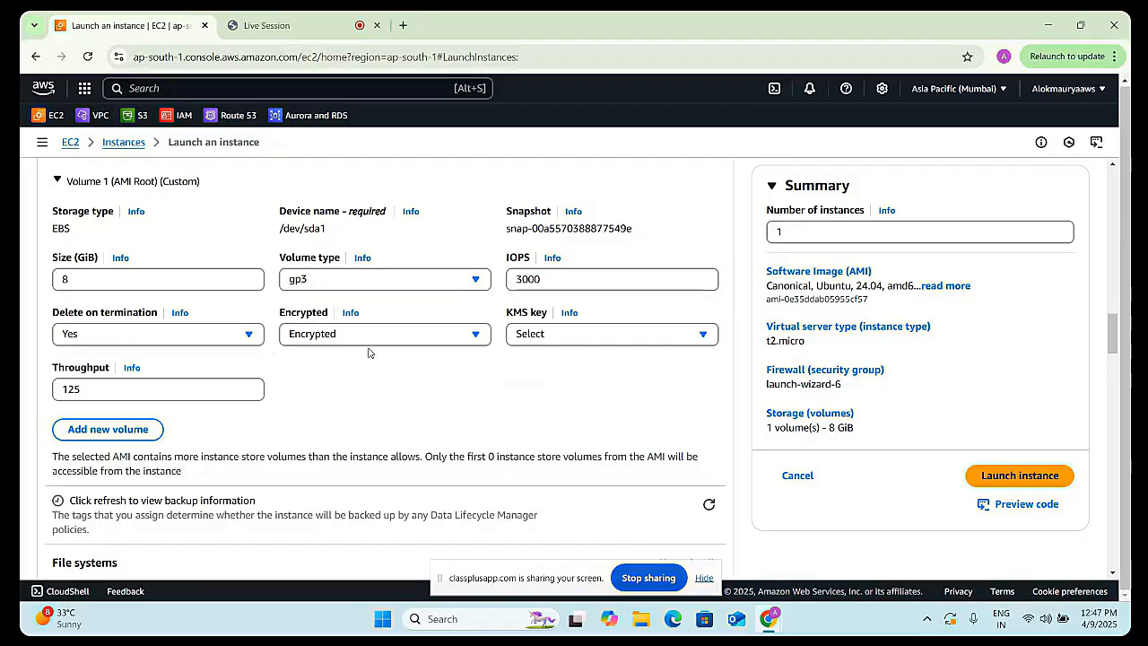
scroll(351, 372, "up", 8)
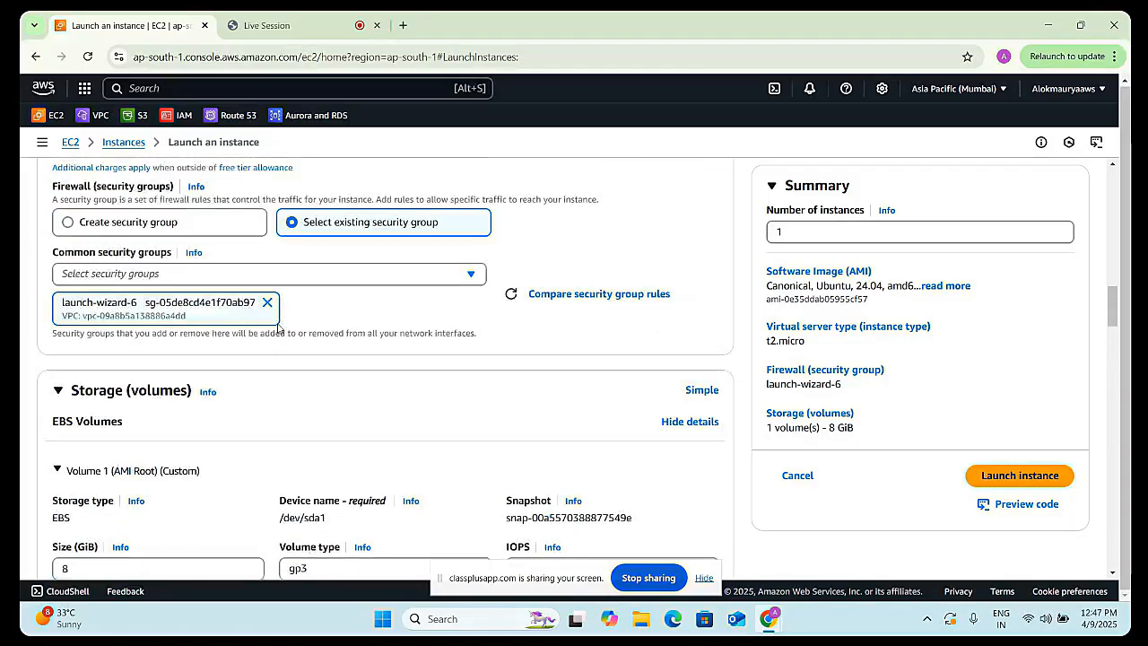
scroll(176, 350, "up", 1)
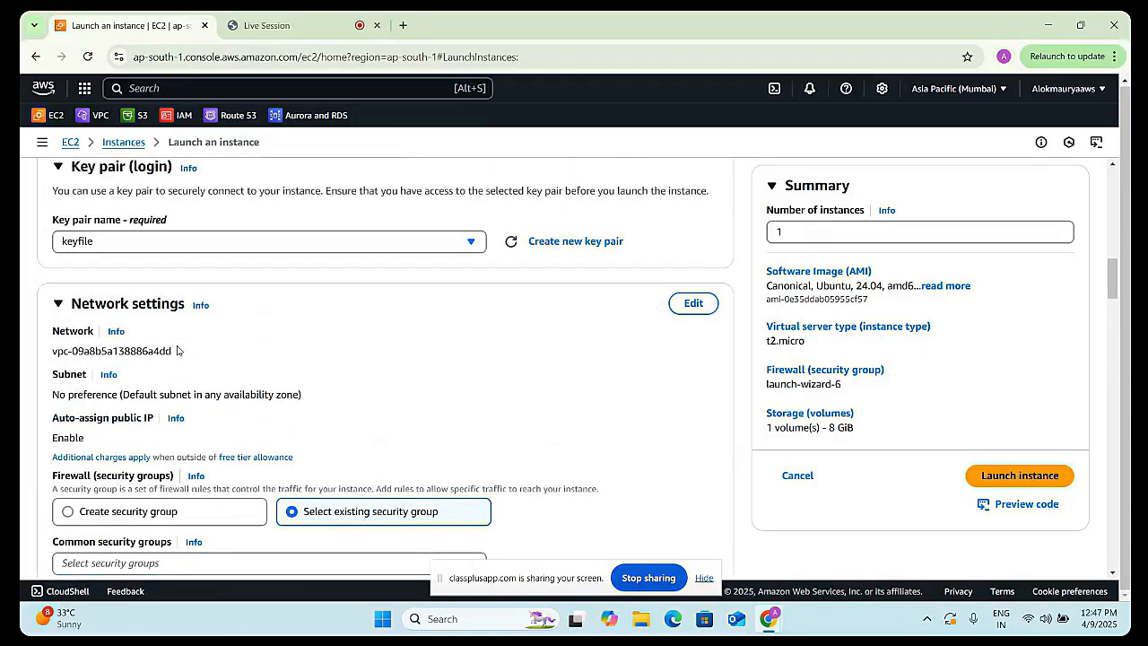
scroll(177, 350, "down", 5)
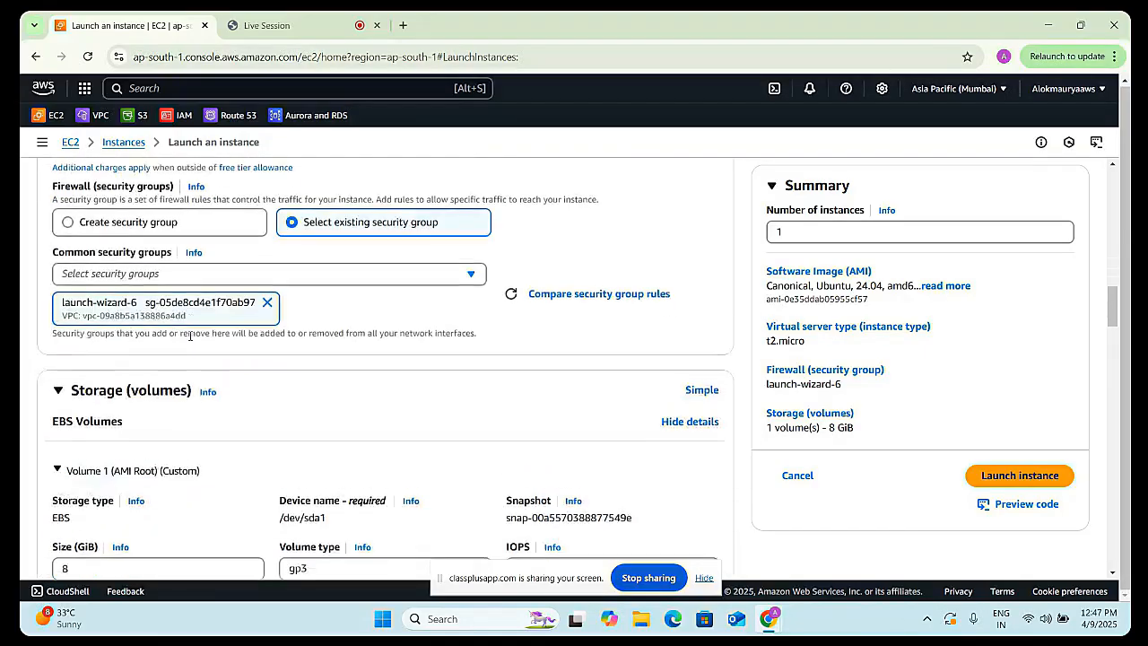
scroll(190, 335, "down", 10)
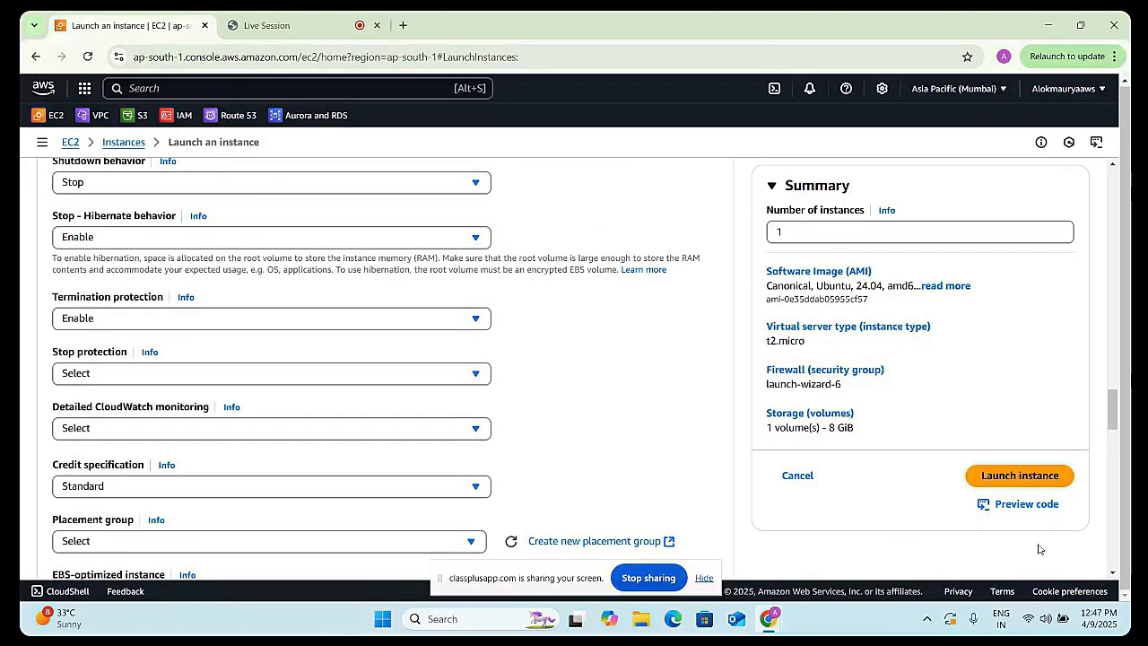
left_click(1020, 480)
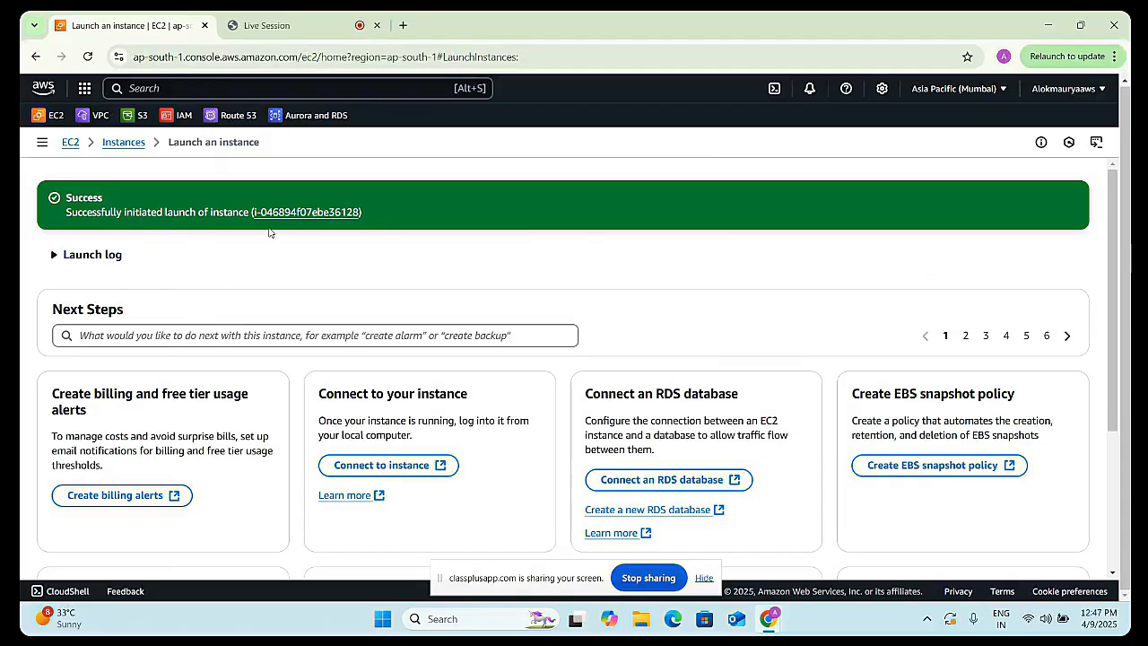
- Open the launched instance in the instances list and select demo-ec2
left_click(304, 214)
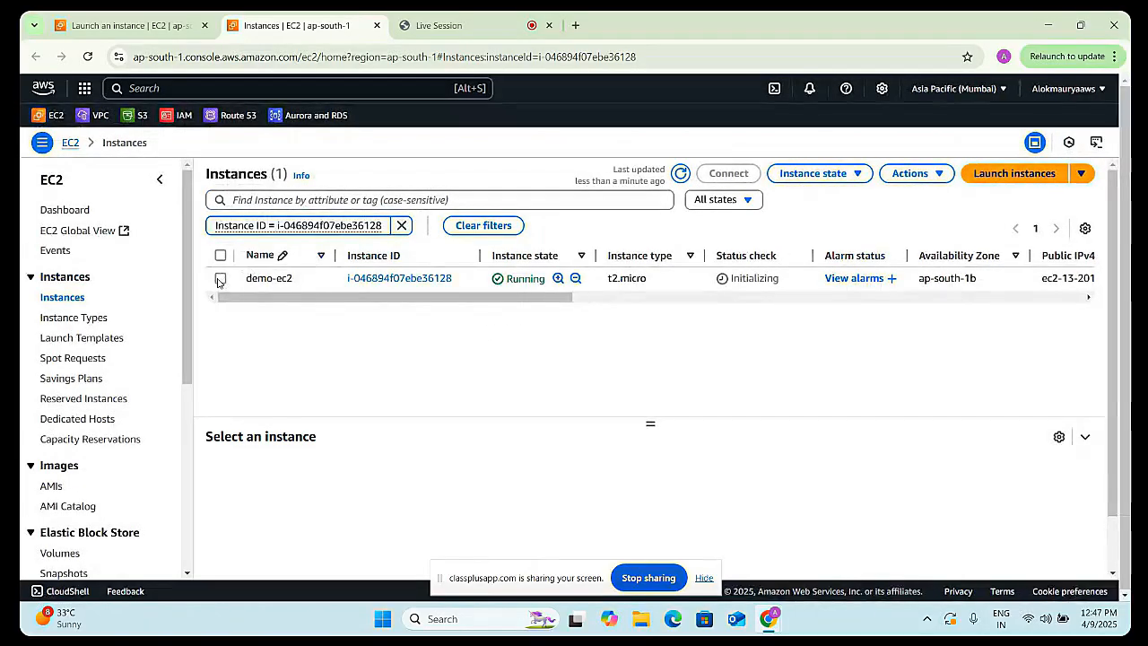
left_click_drag(376, 297, 345, 313)
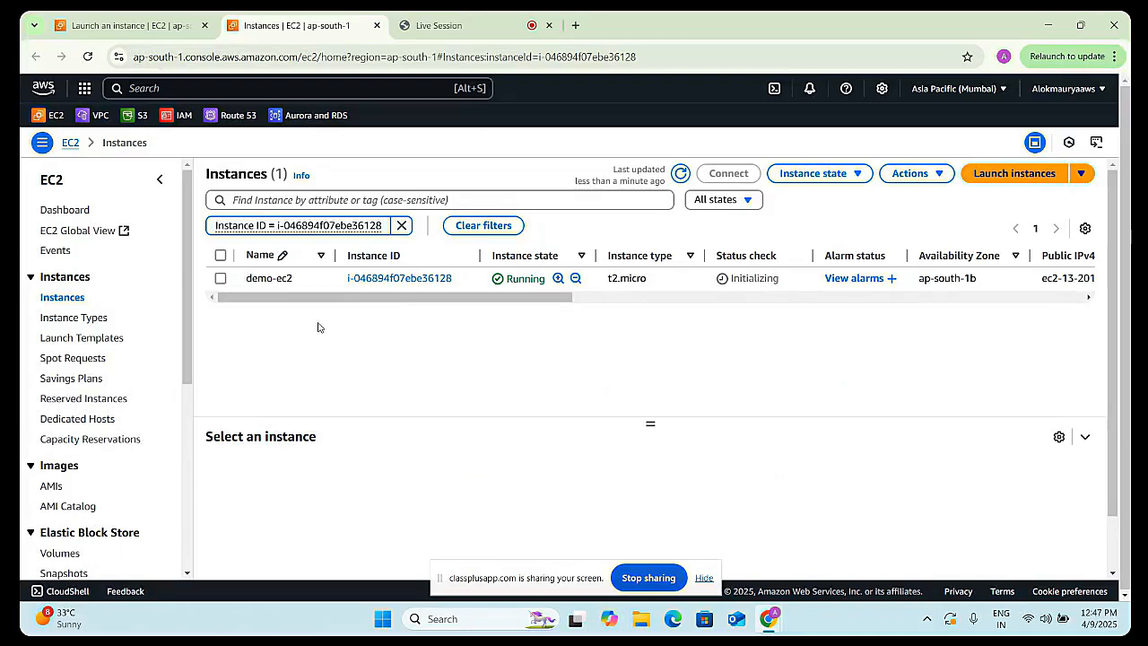
left_click(221, 280)
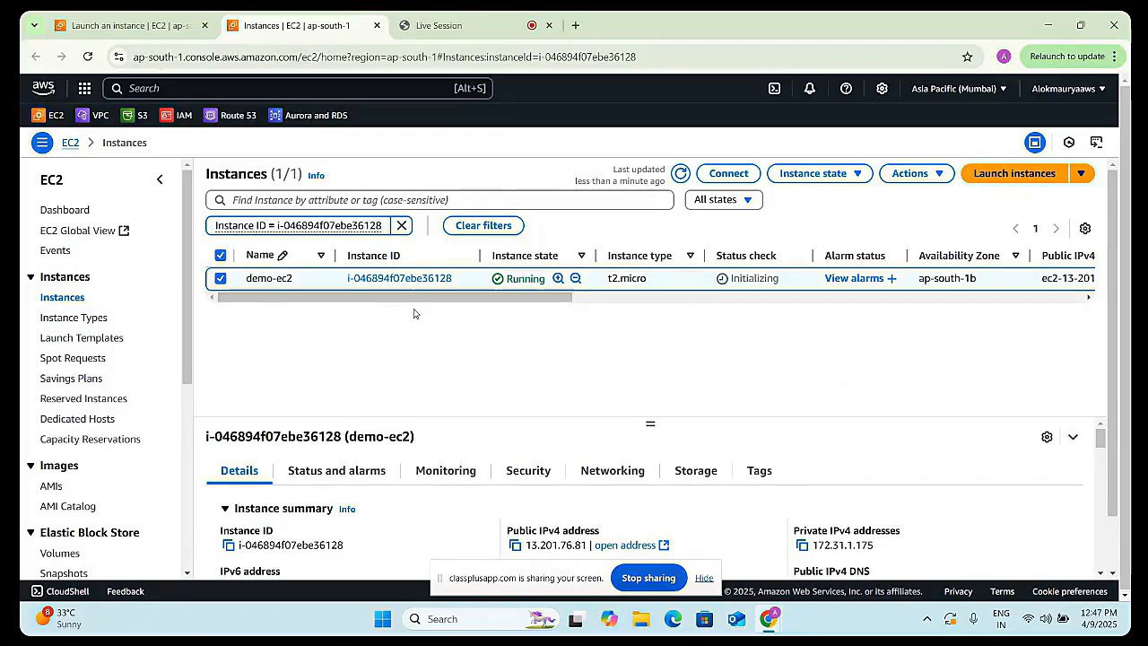
left_click(830, 175)
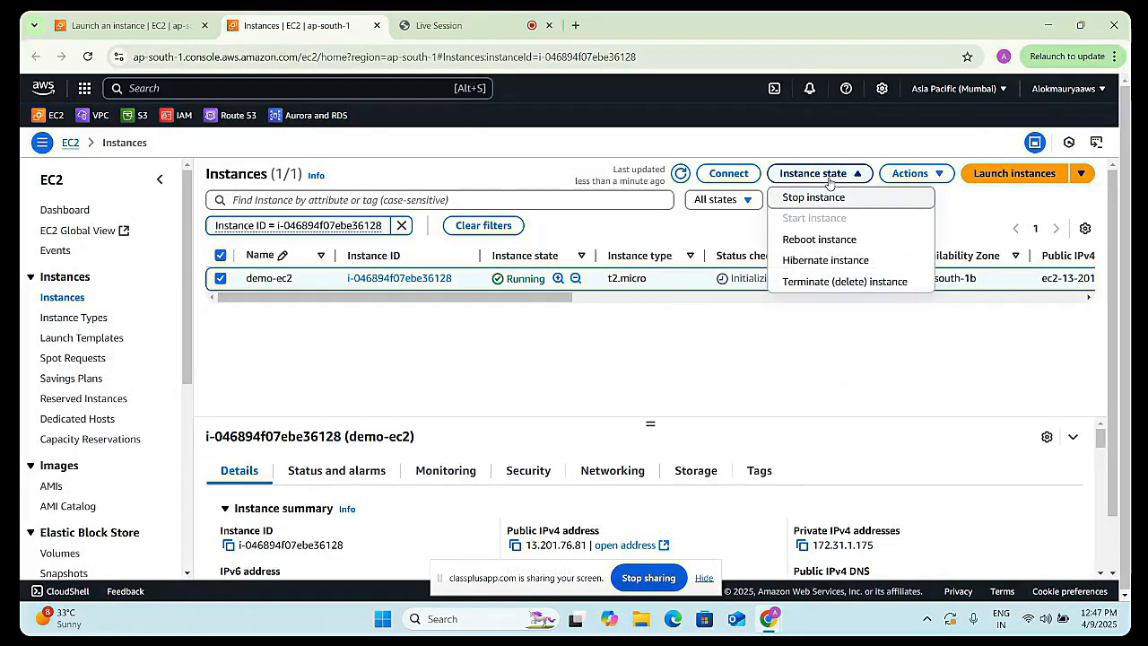
left_click(759, 332)
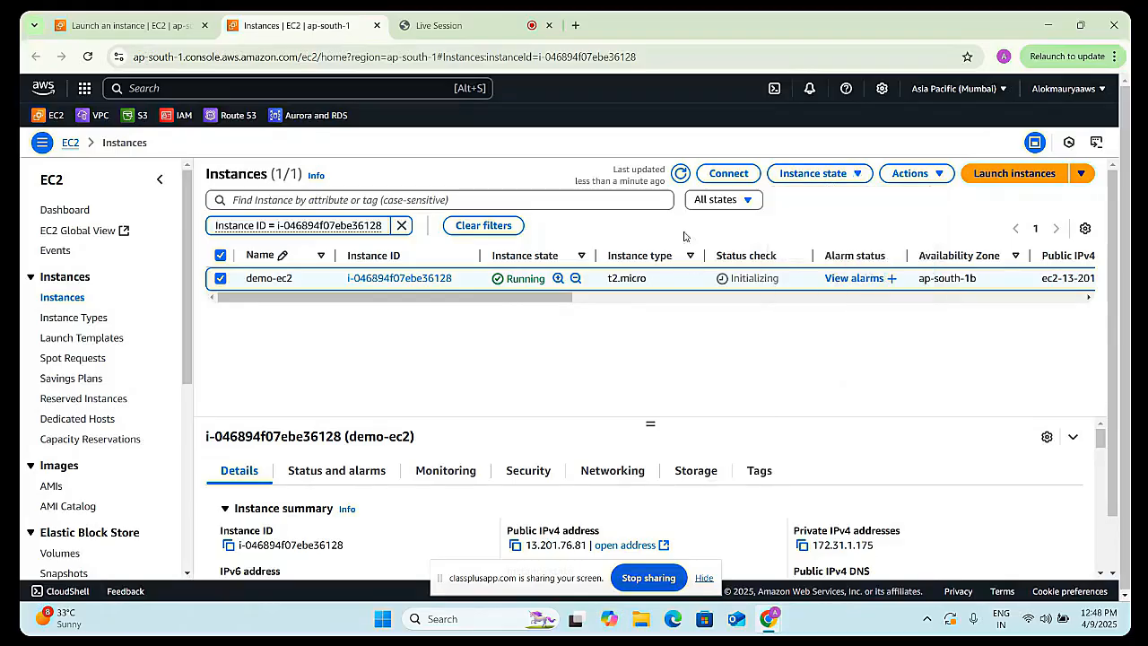
left_click(681, 173)
- Try to terminate the demo-ec2 instance and dismiss the resulting notice
left_click(782, 178)
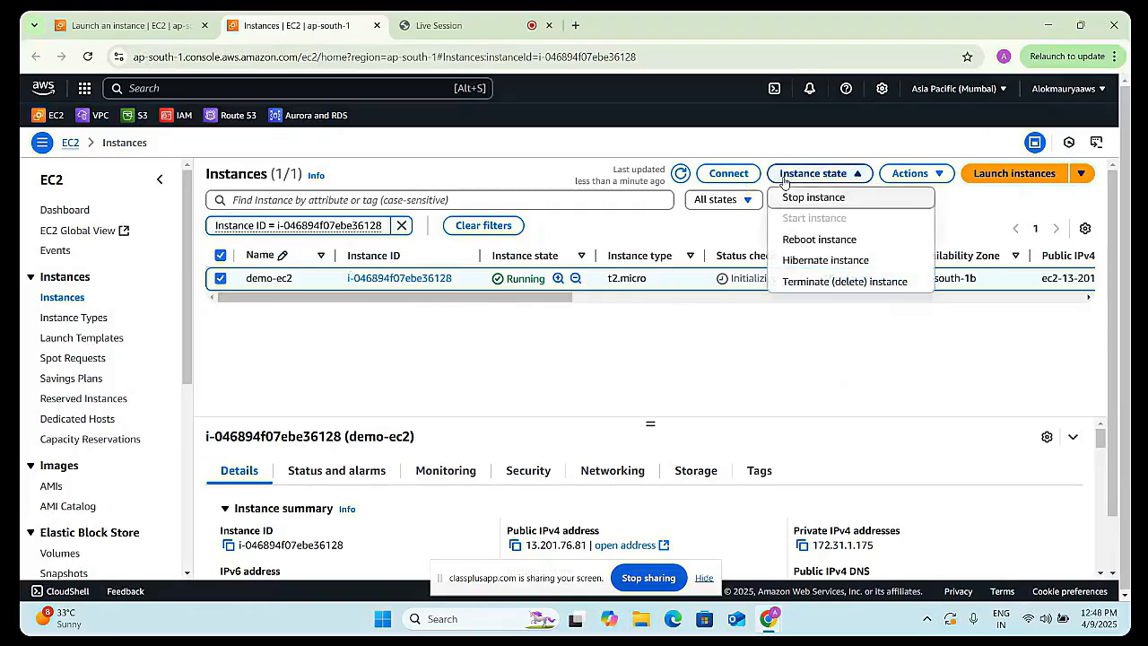
left_click(834, 284)
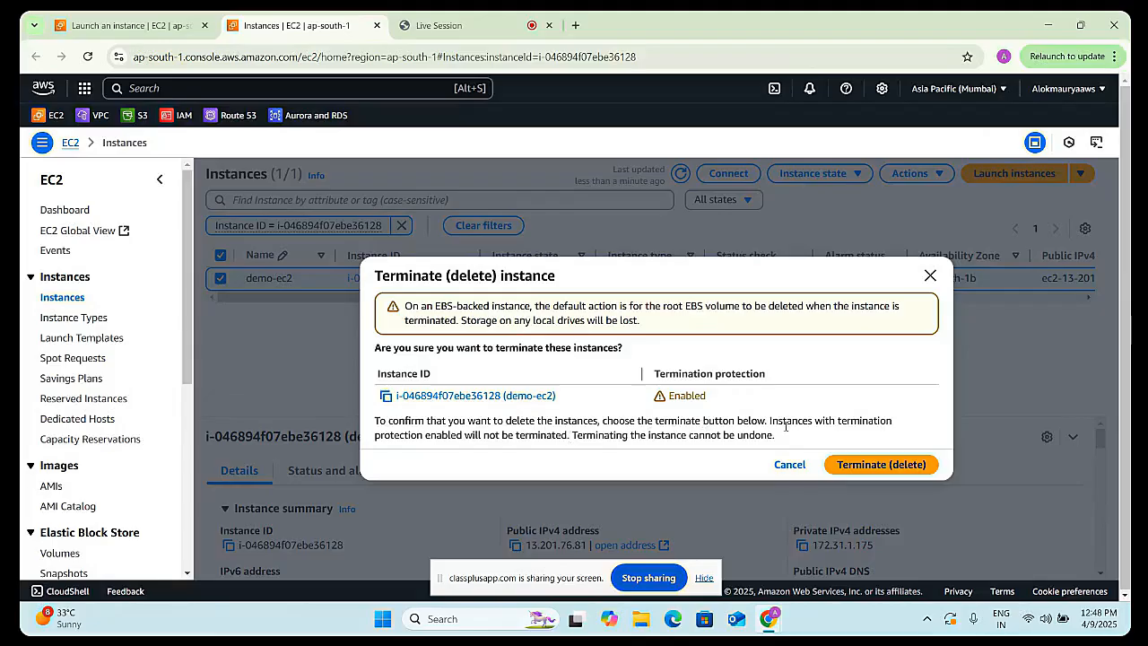
left_click(847, 464)
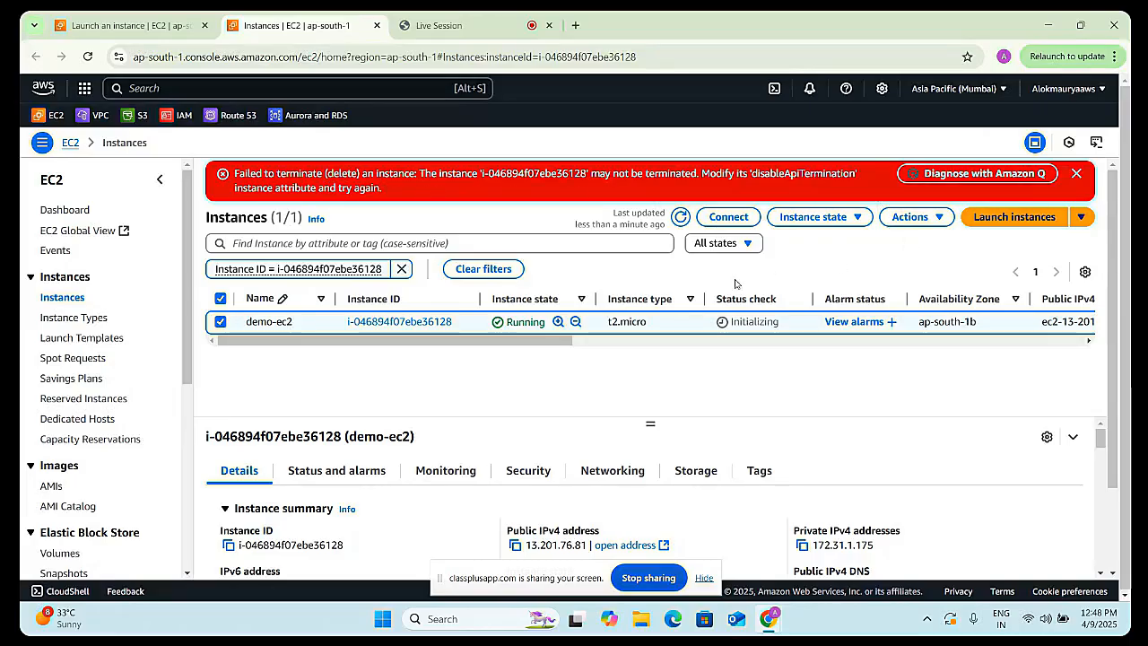
left_click(1075, 175)
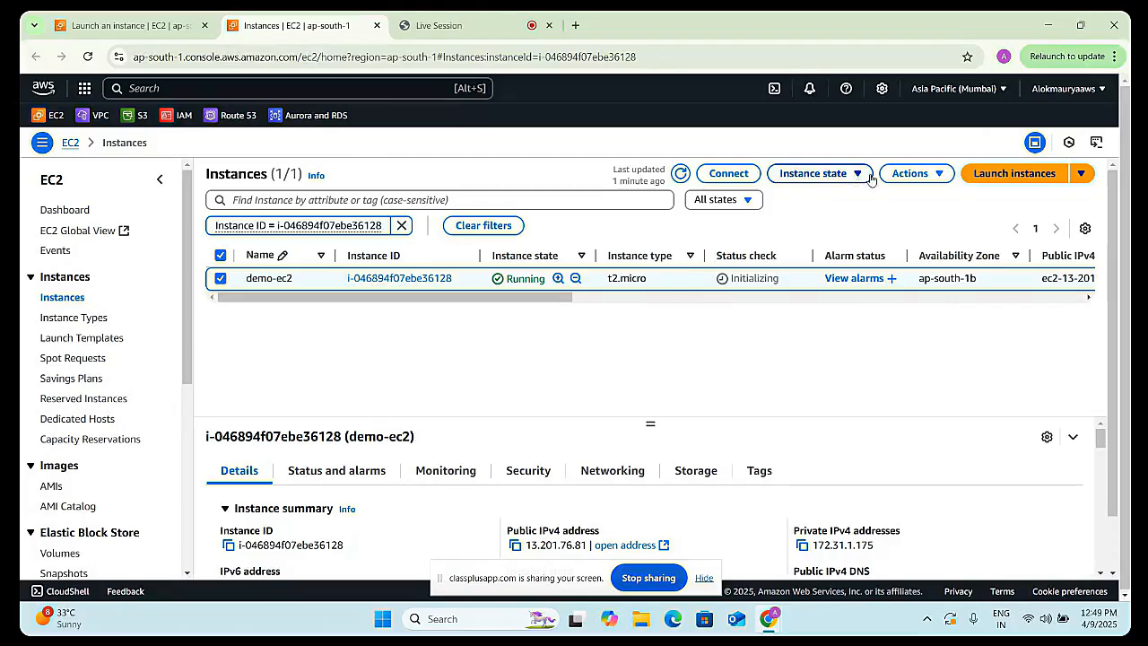
- Disable termination protection for demo-ec2 by unchecking Enable in its instance settings and saving
left_click(908, 176)
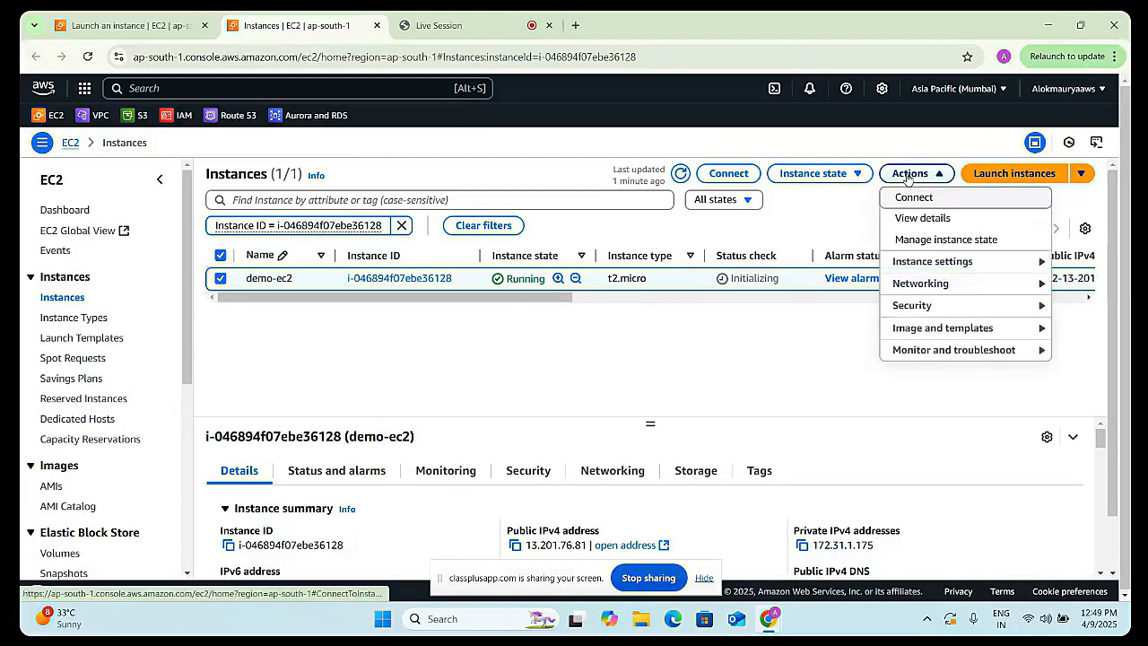
left_click(932, 261)
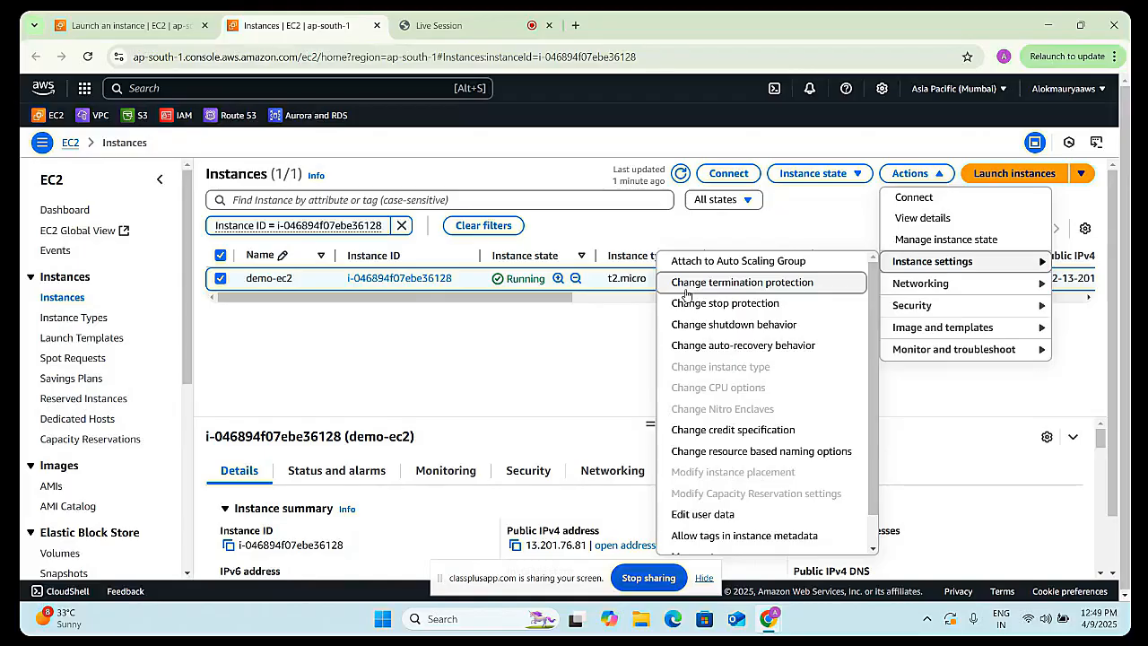
left_click(761, 283)
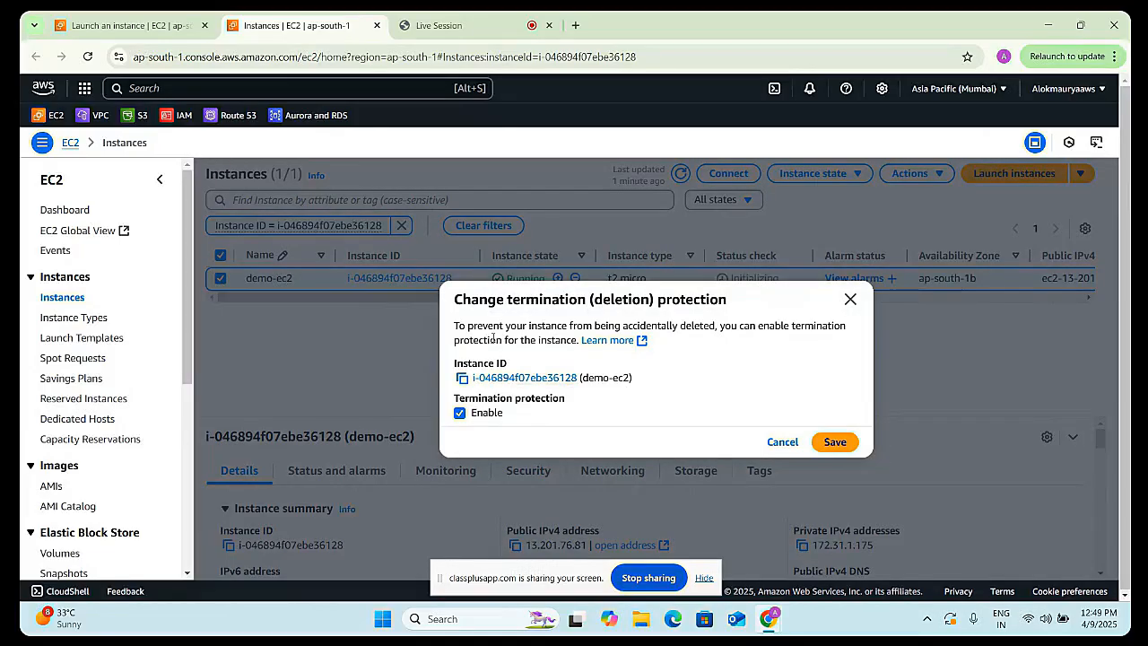
left_click(459, 414)
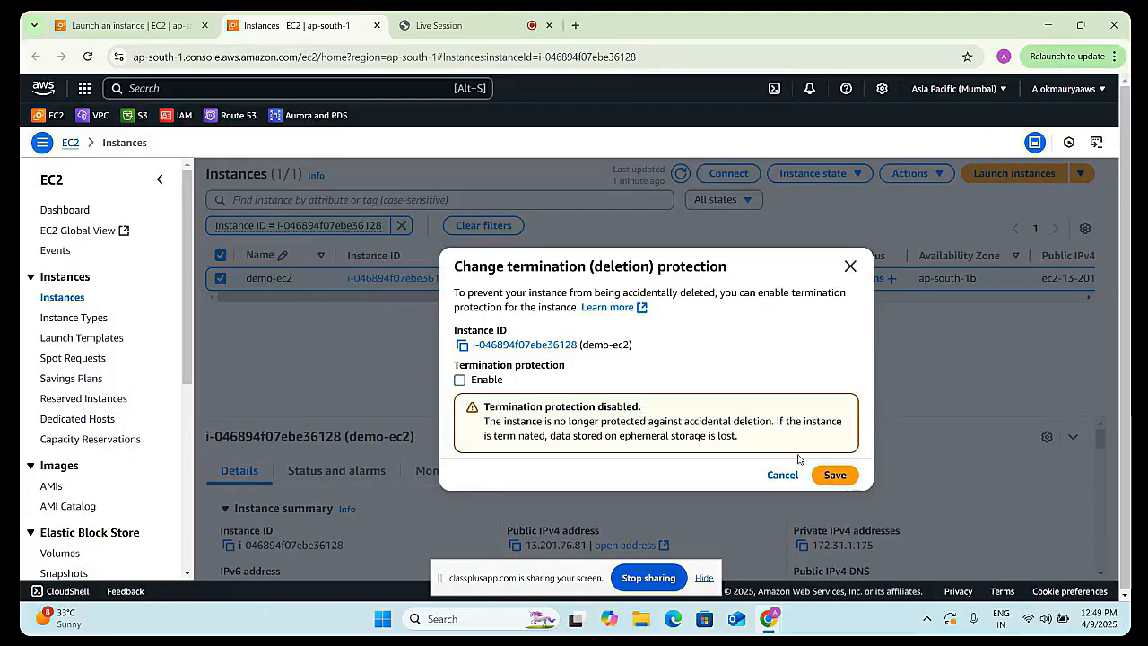
left_click(842, 476)
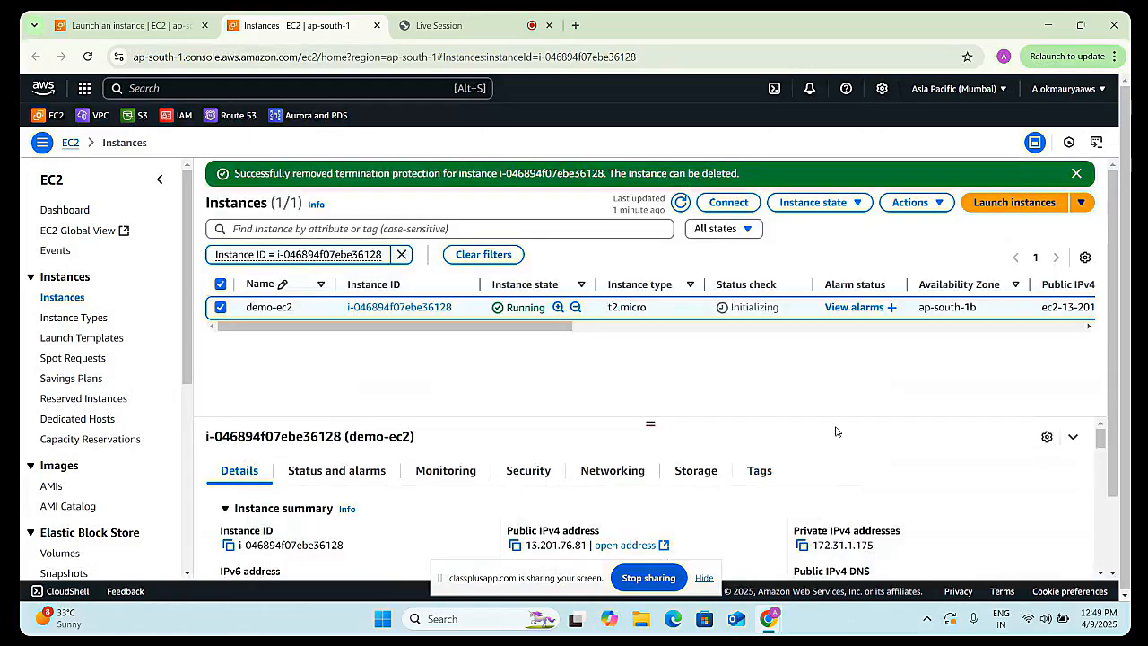
left_click(681, 204)
left_click(813, 202)
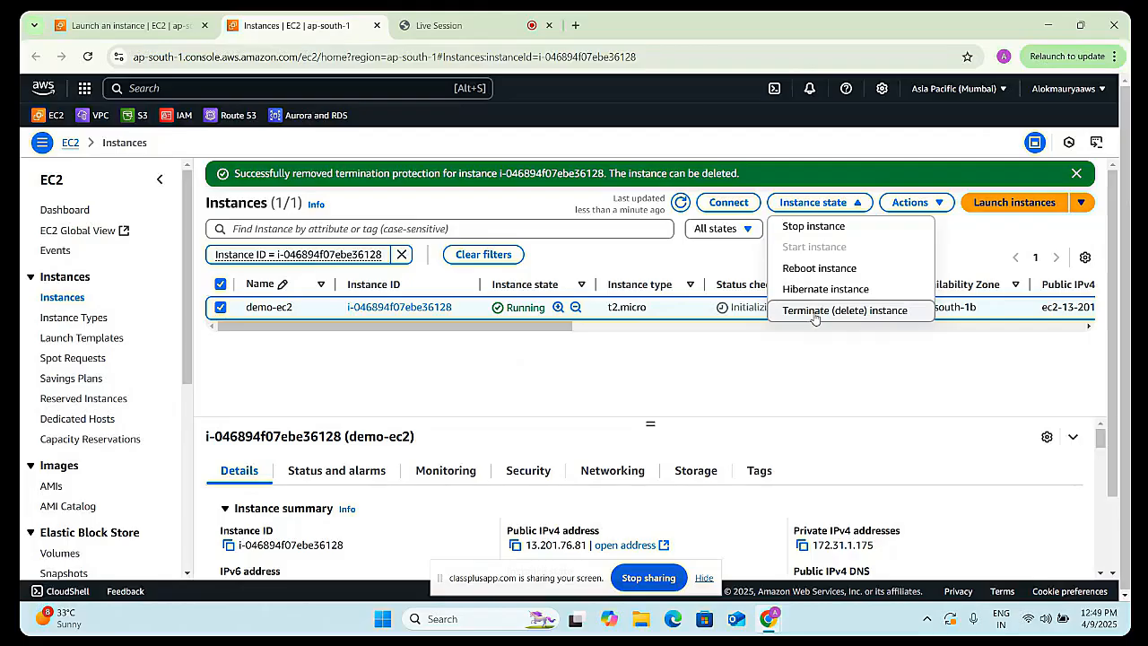
left_click(718, 343)
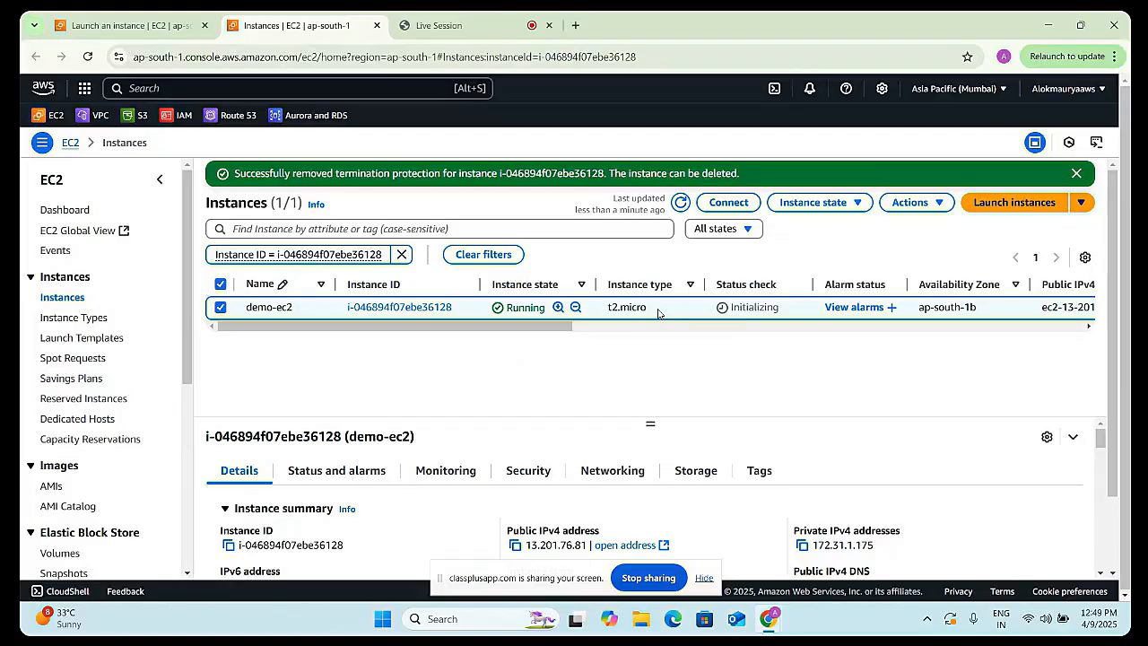
- Connect to demo-ec2 through EC2 Instance Connect with the ubuntu username
left_click(728, 203)
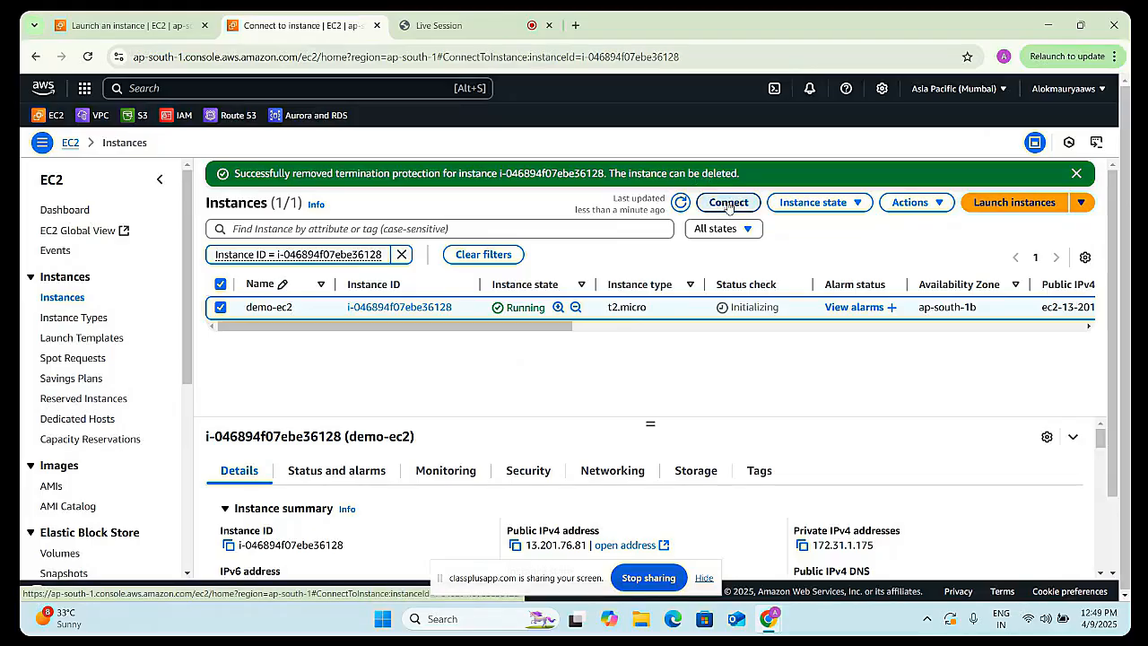
scroll(584, 413, "down", 1)
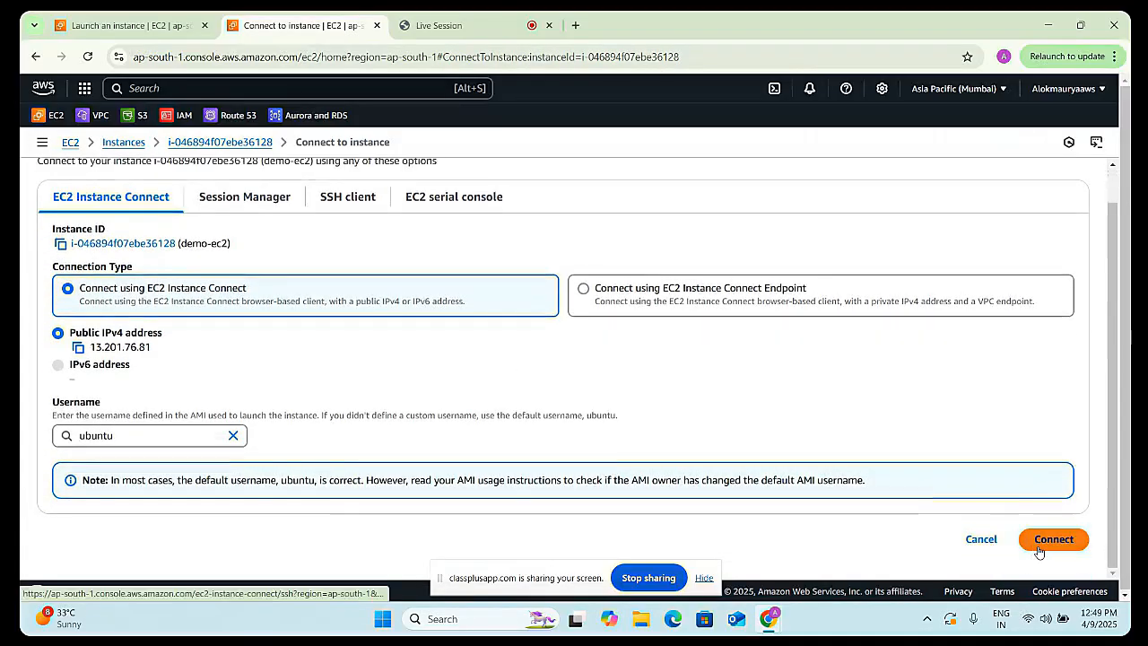
left_click(1041, 548)
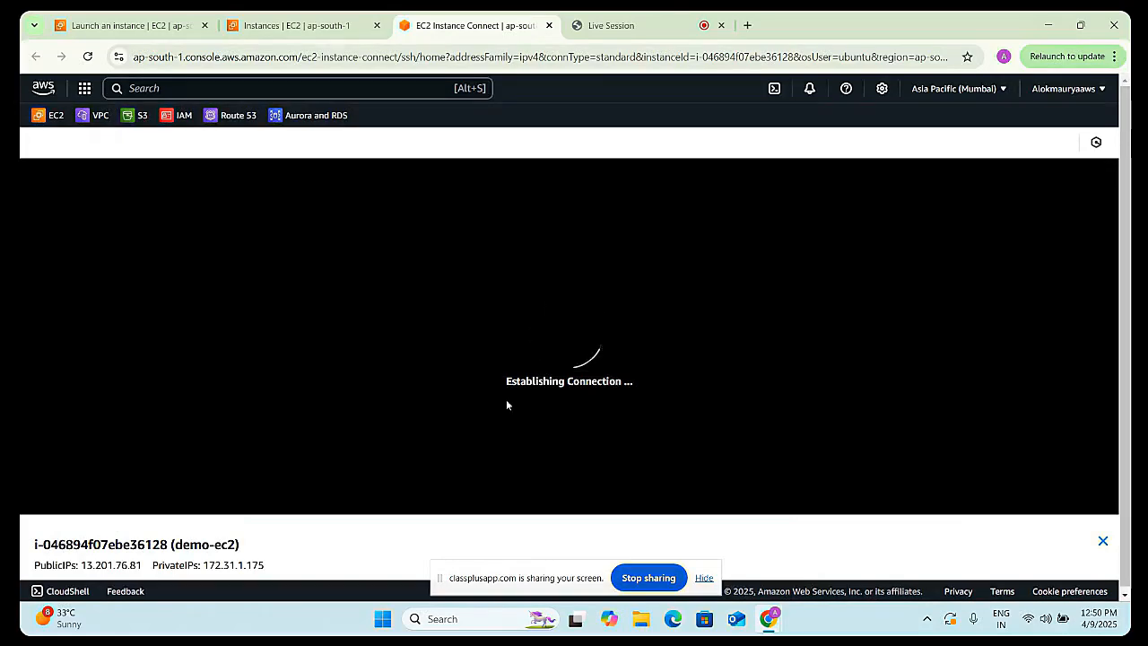
- Clear the instance terminal and run the uptime command
left_click(320, 499)
type("clear")
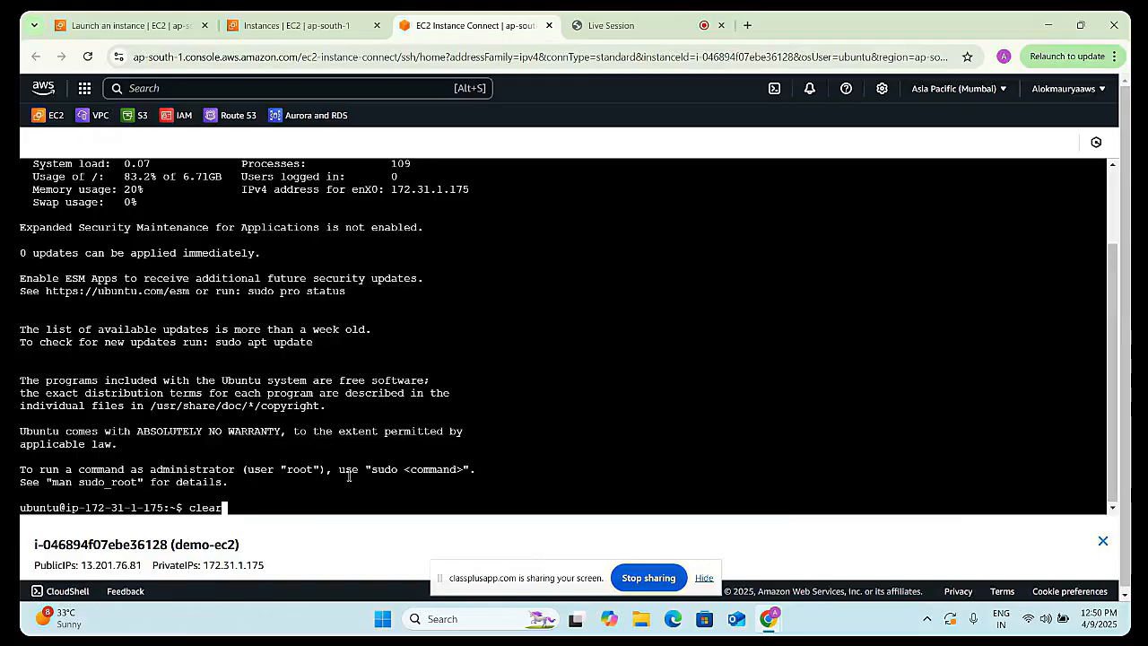
key("Return")
type("uptime")
key("Return")
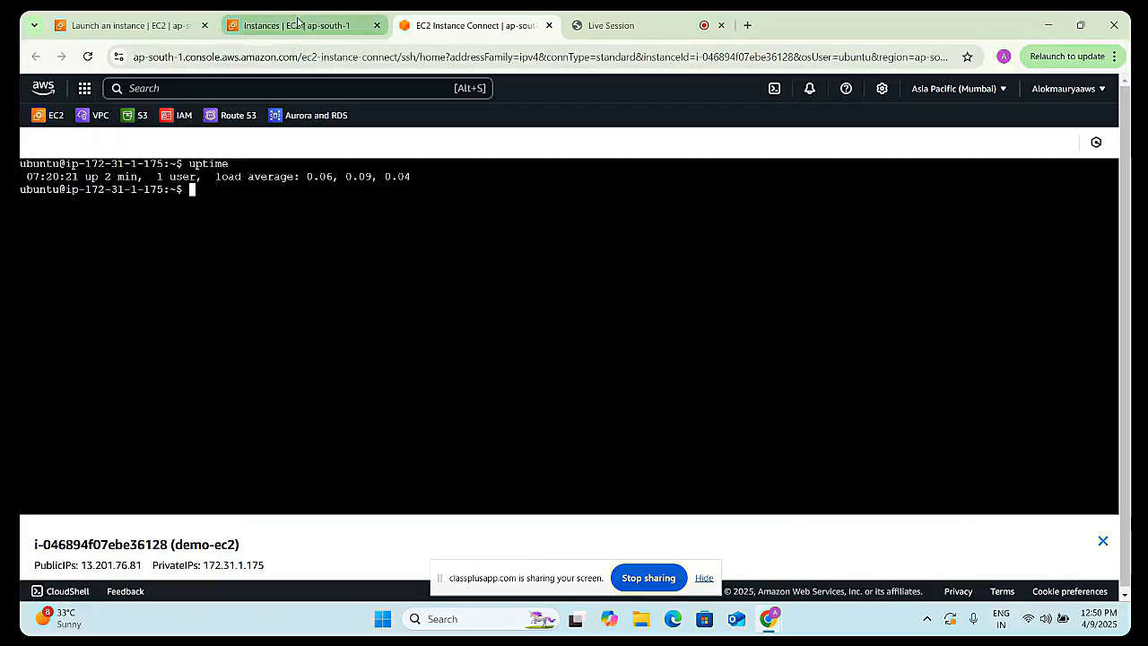
- Return to the instances list, hibernate demo-ec2, and refresh the list to follow its state
left_click(299, 24)
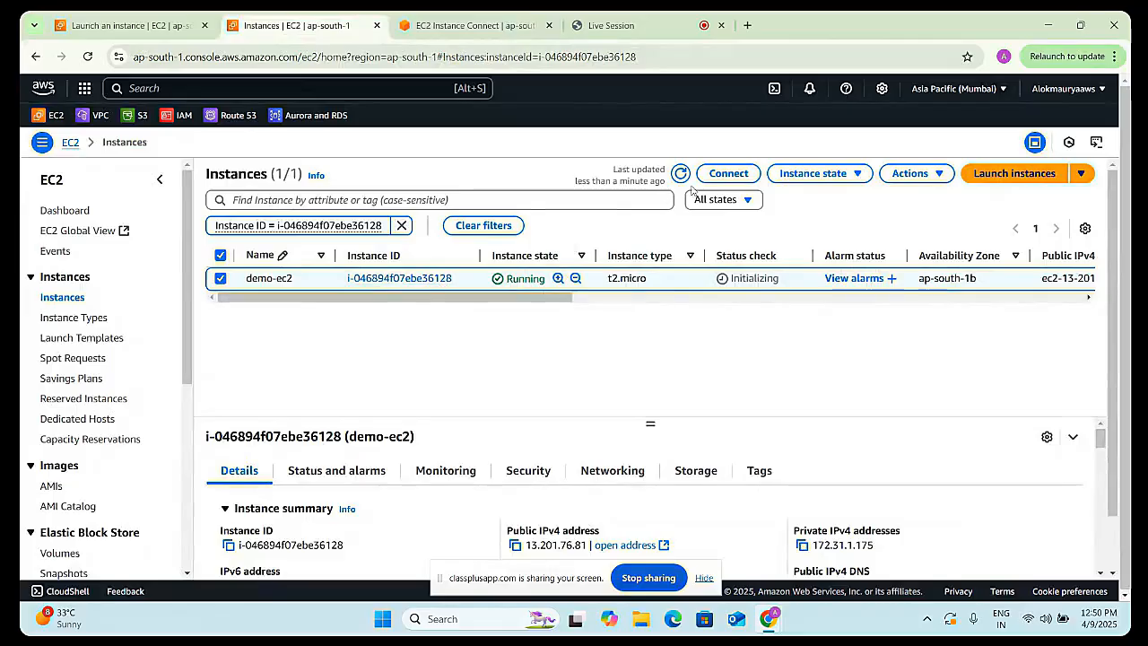
left_click(784, 179)
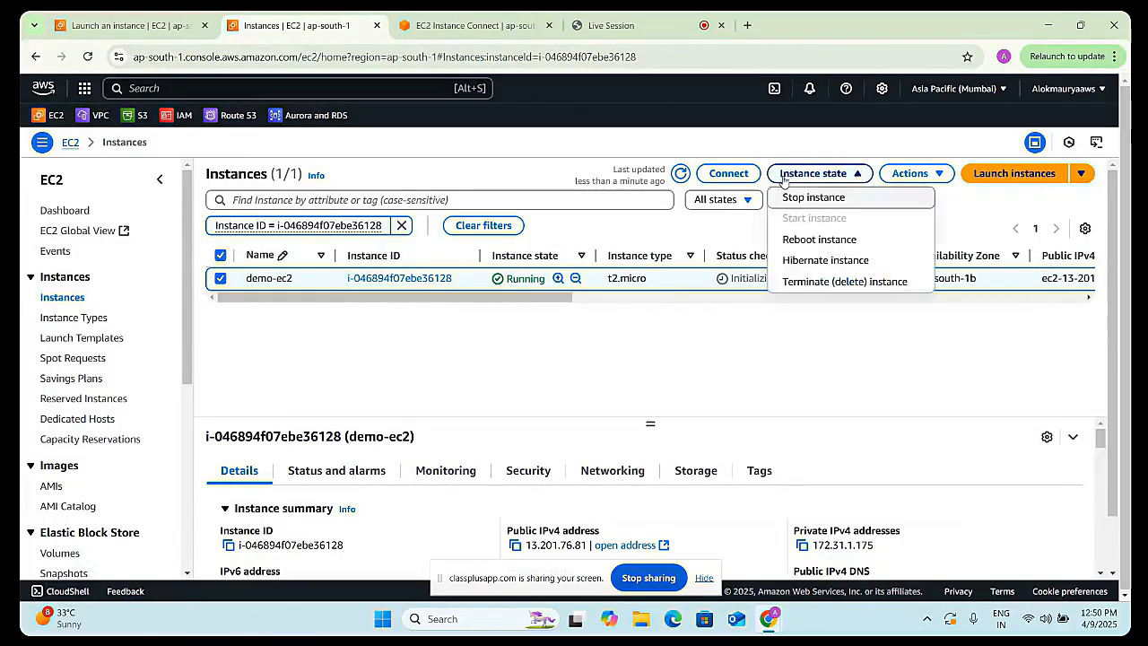
left_click(822, 265)
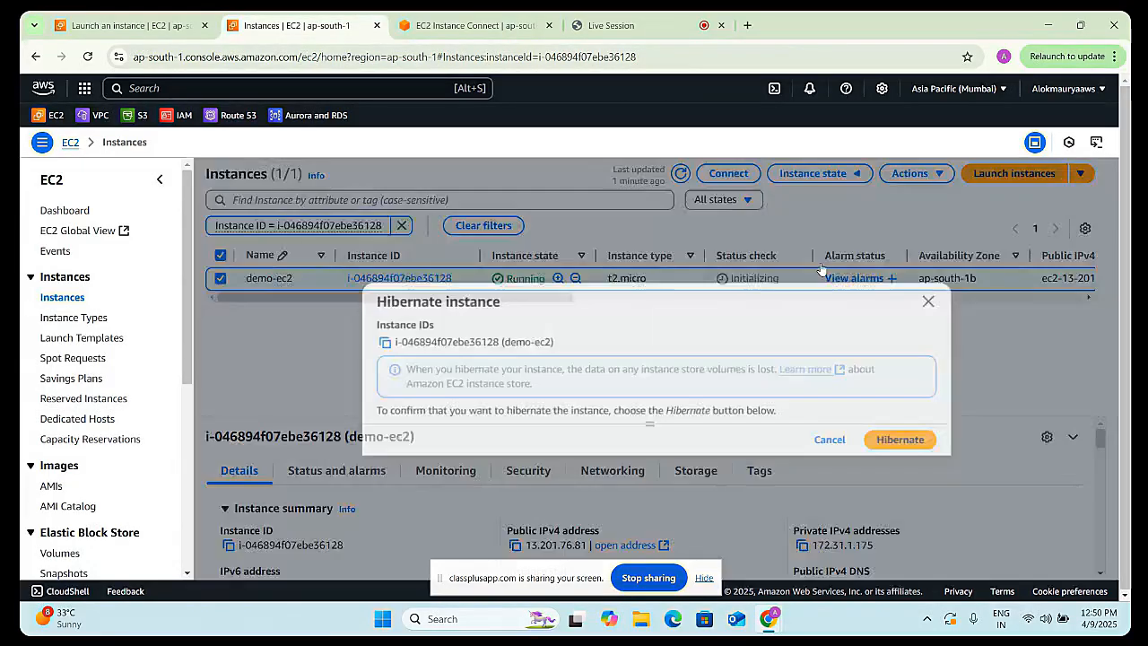
left_click(896, 442)
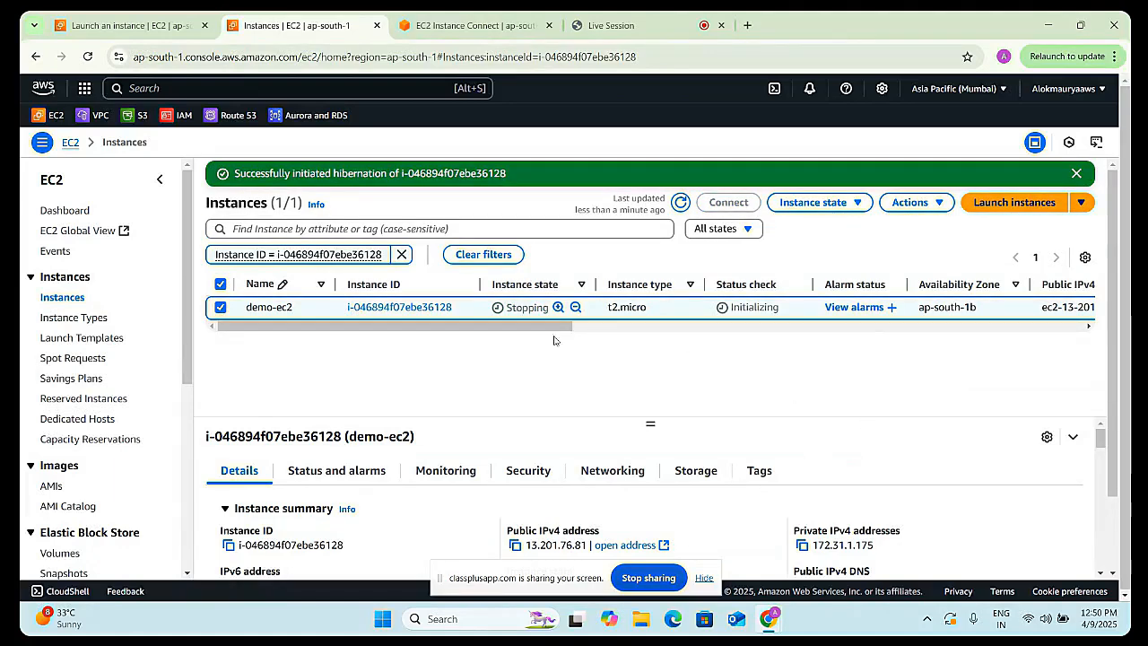
left_click(680, 203)
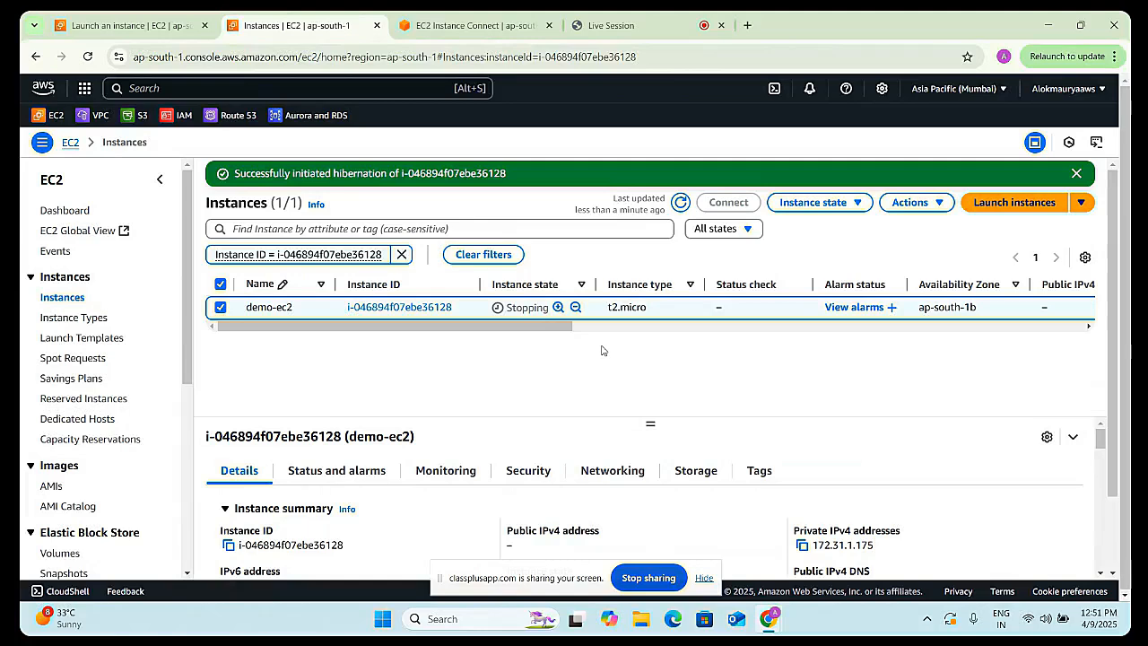
left_click(681, 202)
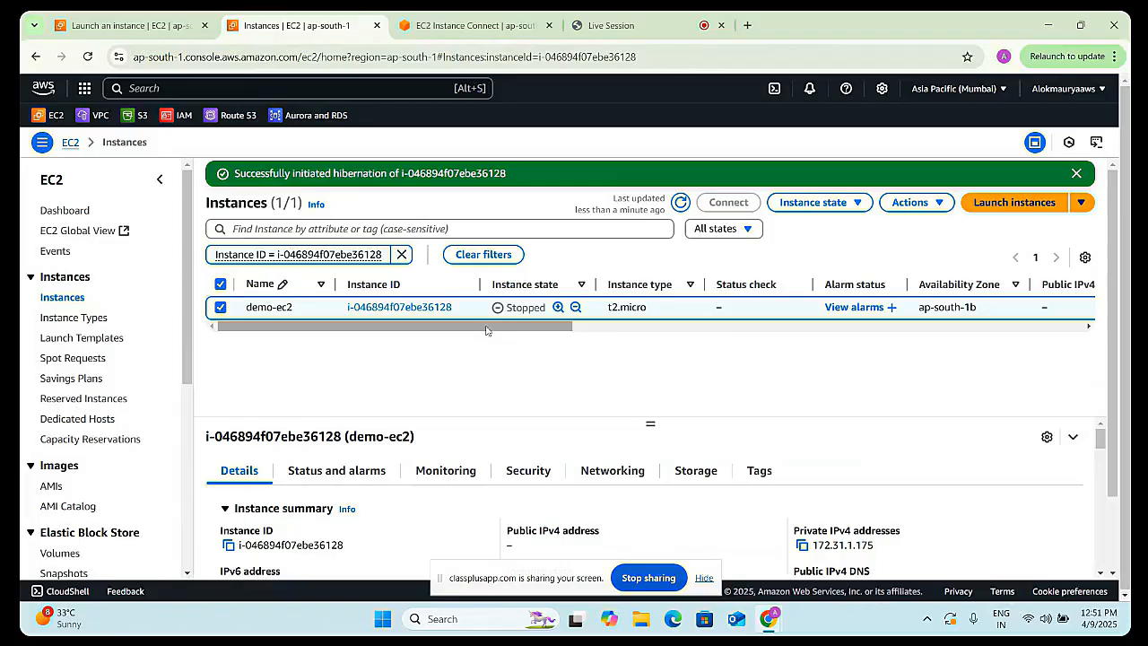
- Try to start the hibernated demo-ec2 instance and dismiss the notice
left_click(812, 202)
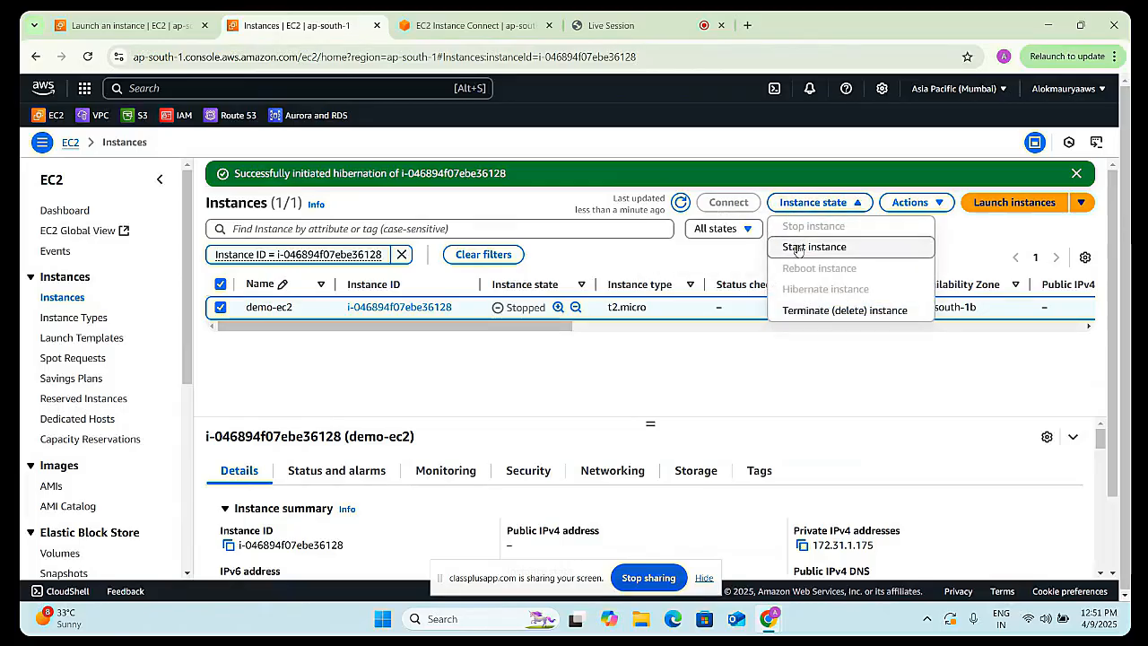
left_click(797, 247)
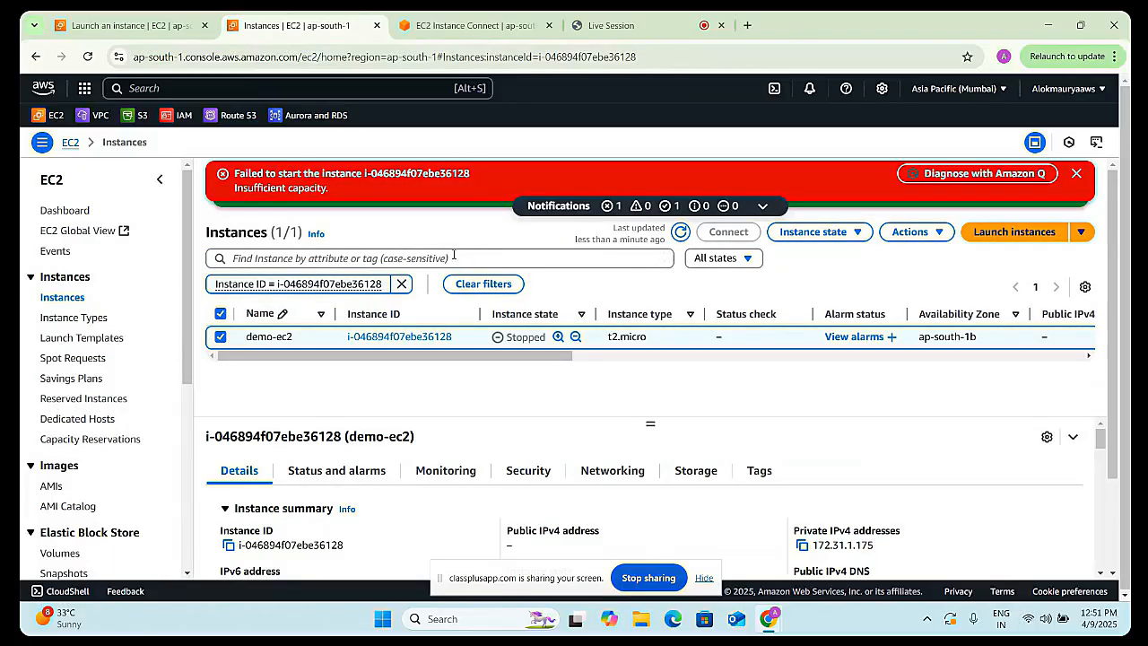
left_click(1076, 173)
- Start the demo-ec2 instance again, refreshing the list between attempts
left_click(812, 201)
left_click(813, 250)
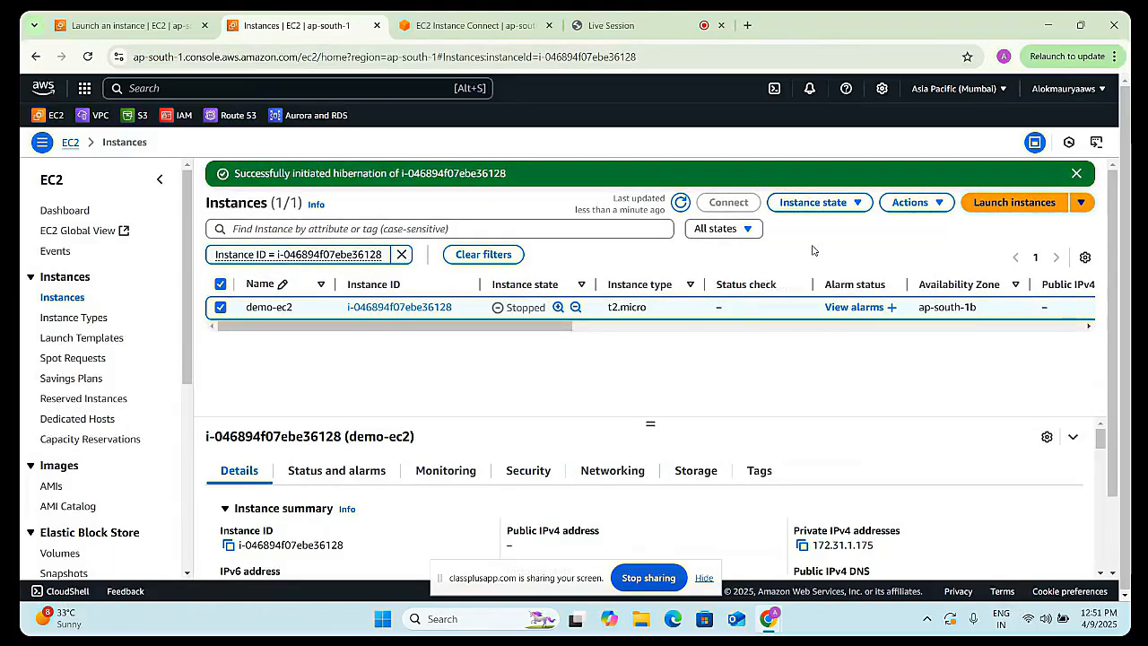
left_click(1076, 173)
left_click(679, 204)
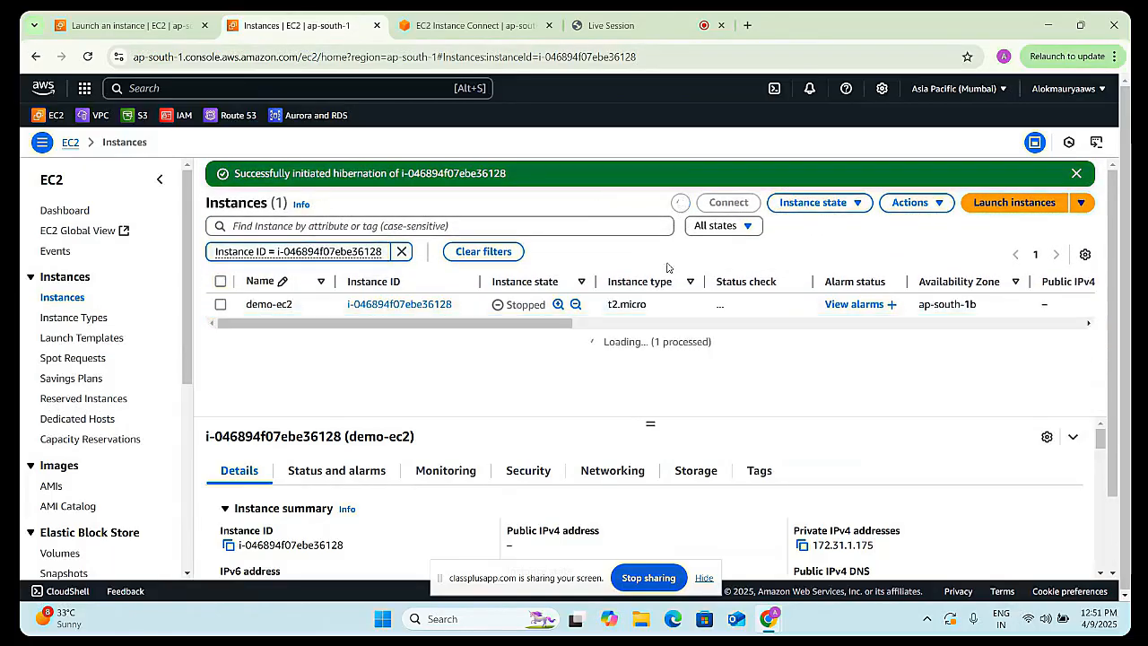
left_click(812, 202)
left_click(813, 249)
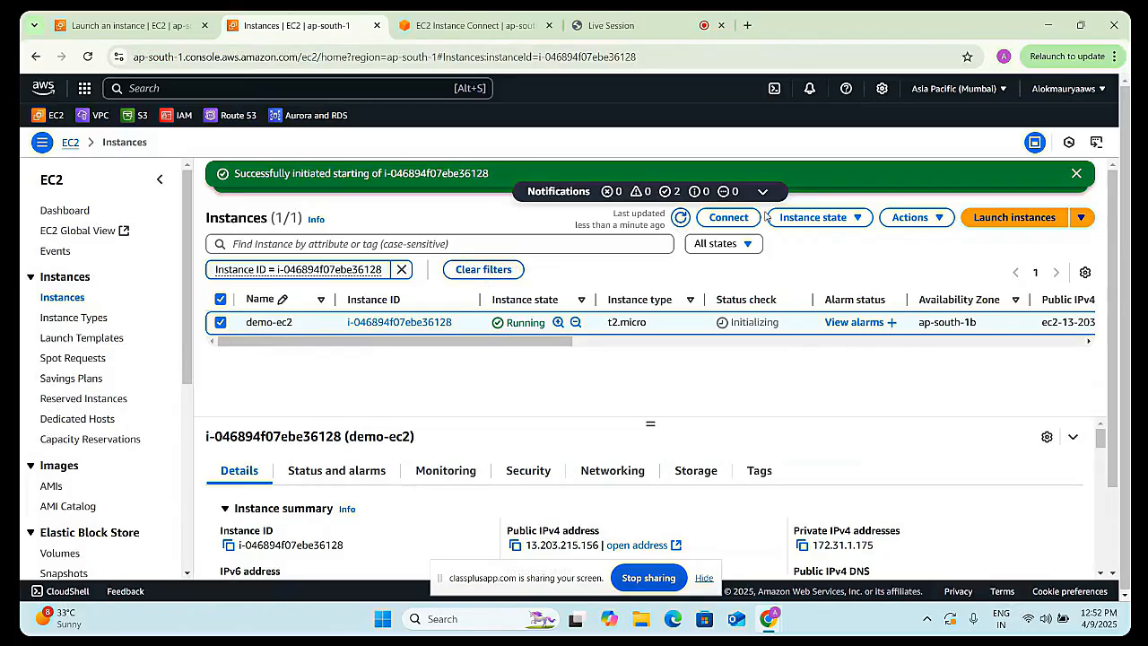
- Reconnect to demo-ec2 through EC2 Instance Connect and run uptime in the terminal
left_click(728, 217)
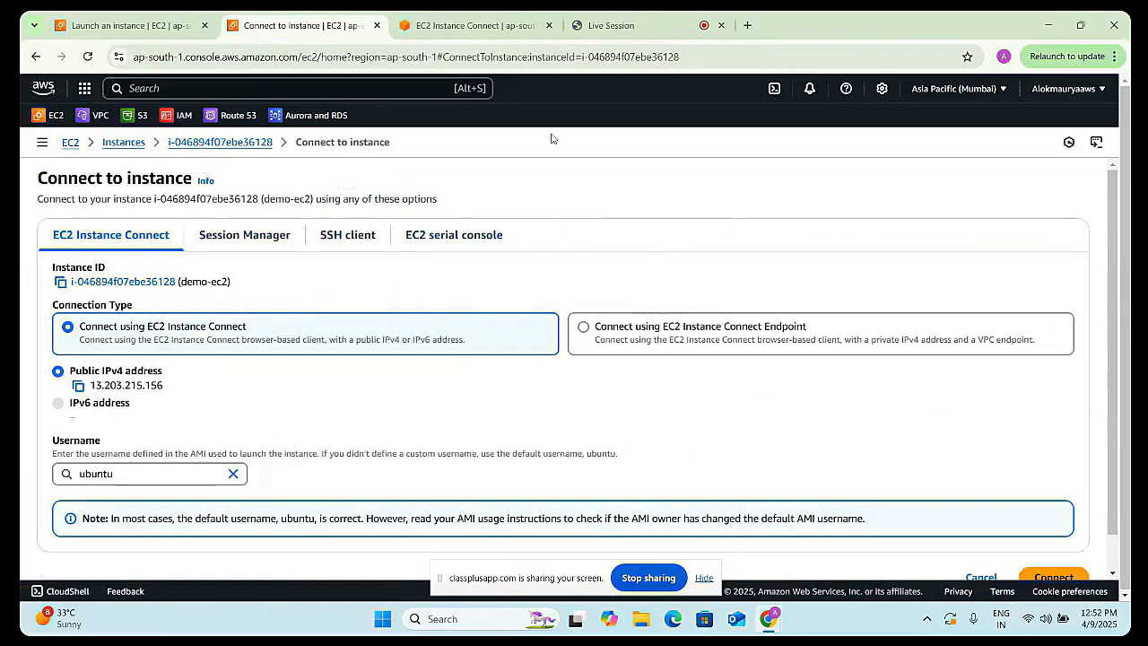
scroll(867, 452, "down", 1)
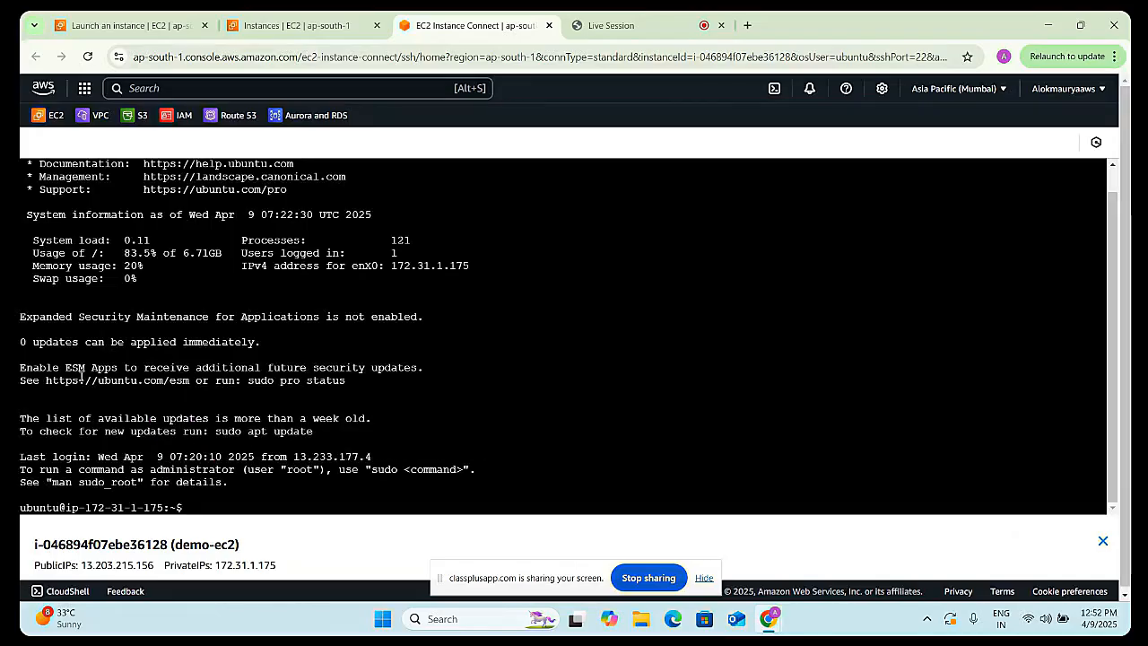
type("uptime")
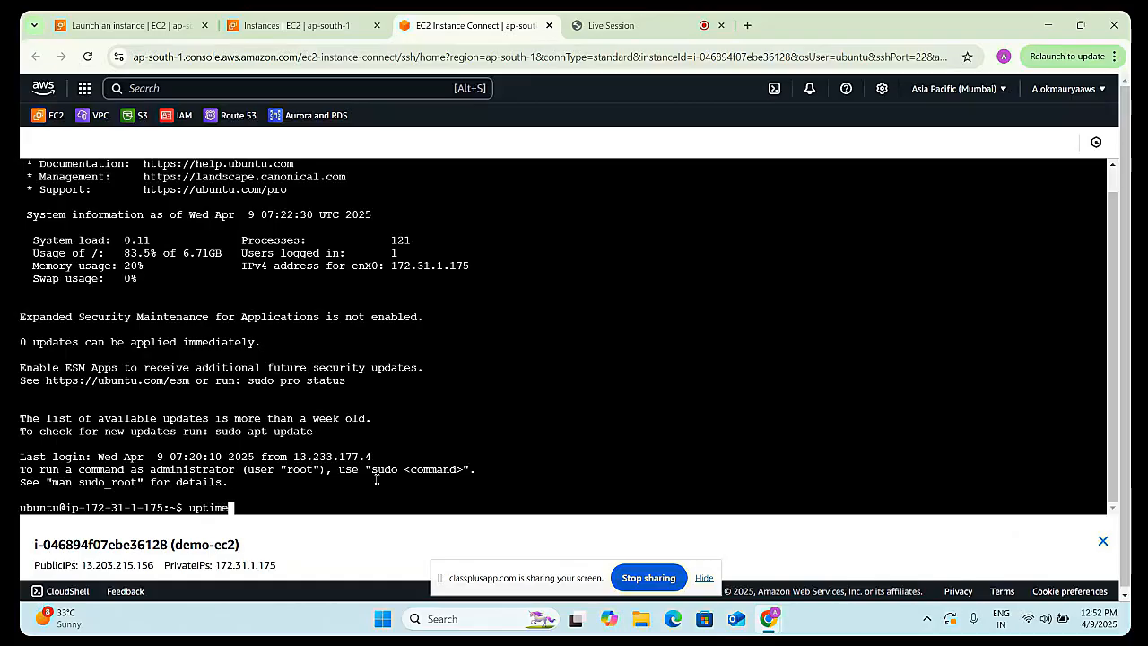
key("Return")
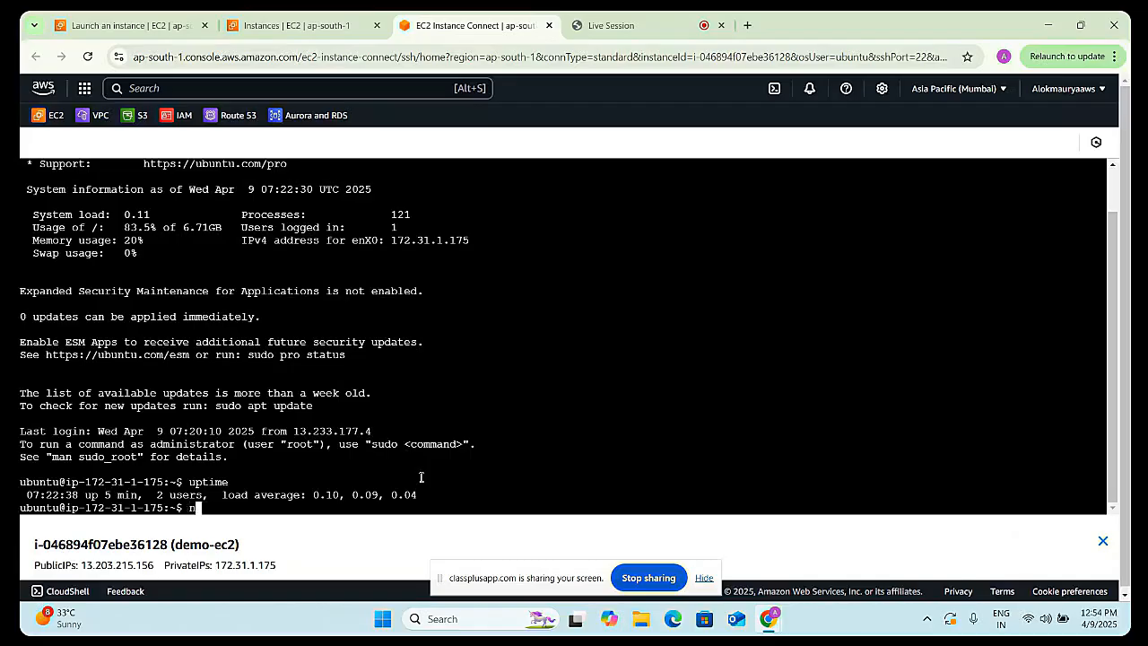
key("Up")
key("Down")
left_click(305, 27)
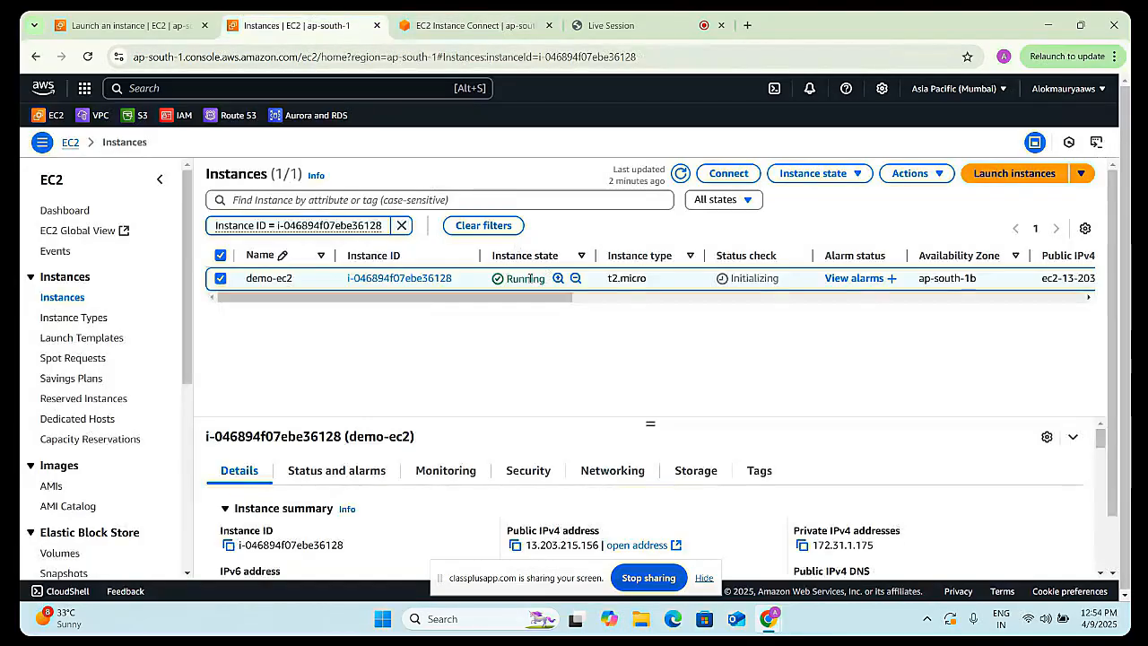
left_click(725, 174)
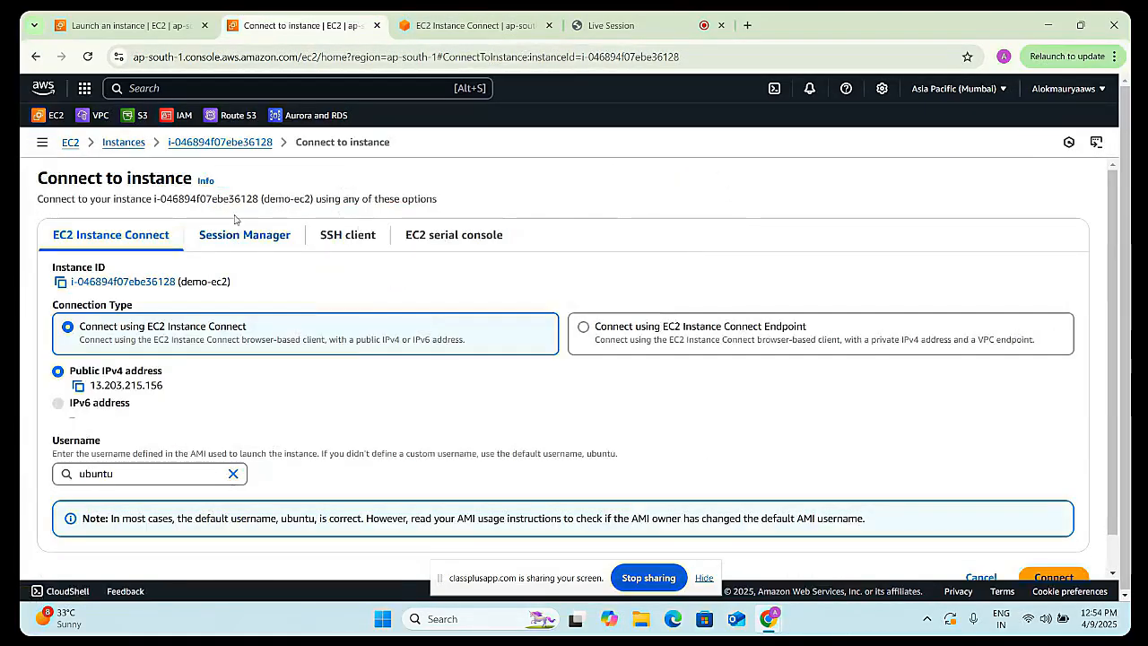
left_click(37, 59)
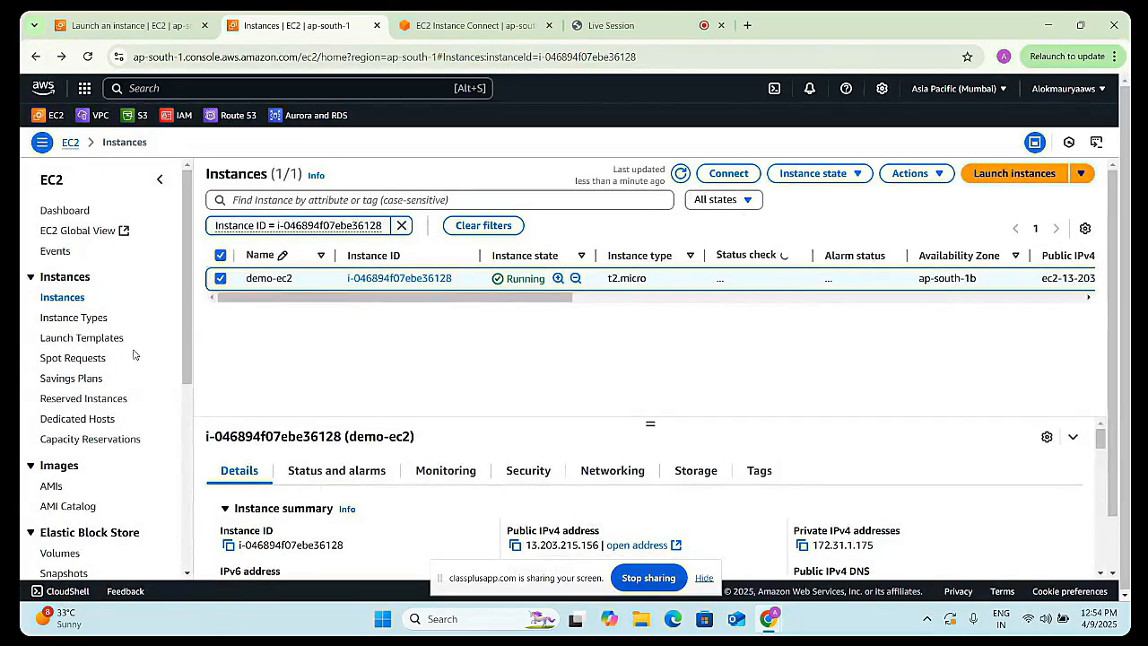
- Stop the demo-ec2 instance and refresh the instances list repeatedly to follow its state
left_click(811, 176)
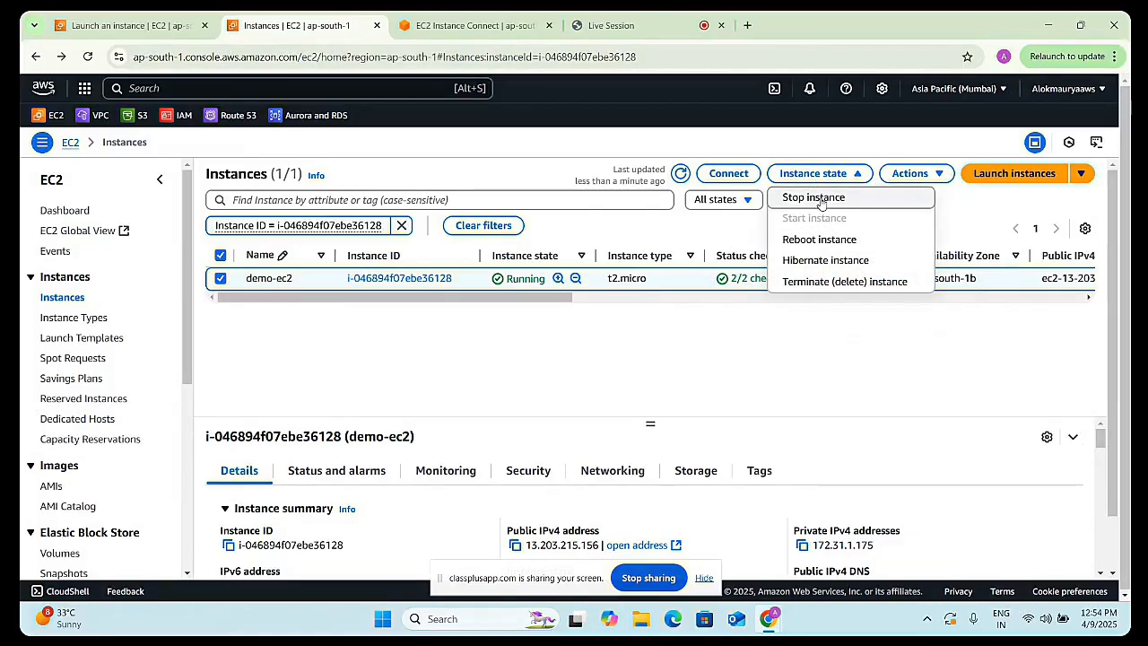
left_click(817, 198)
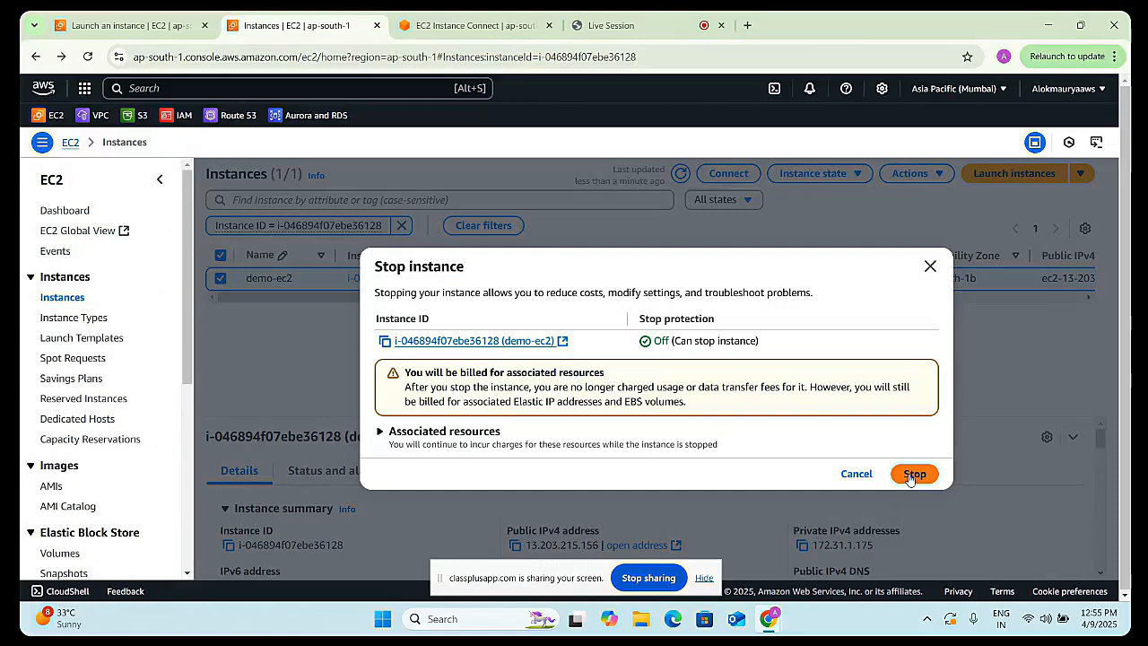
left_click(911, 478)
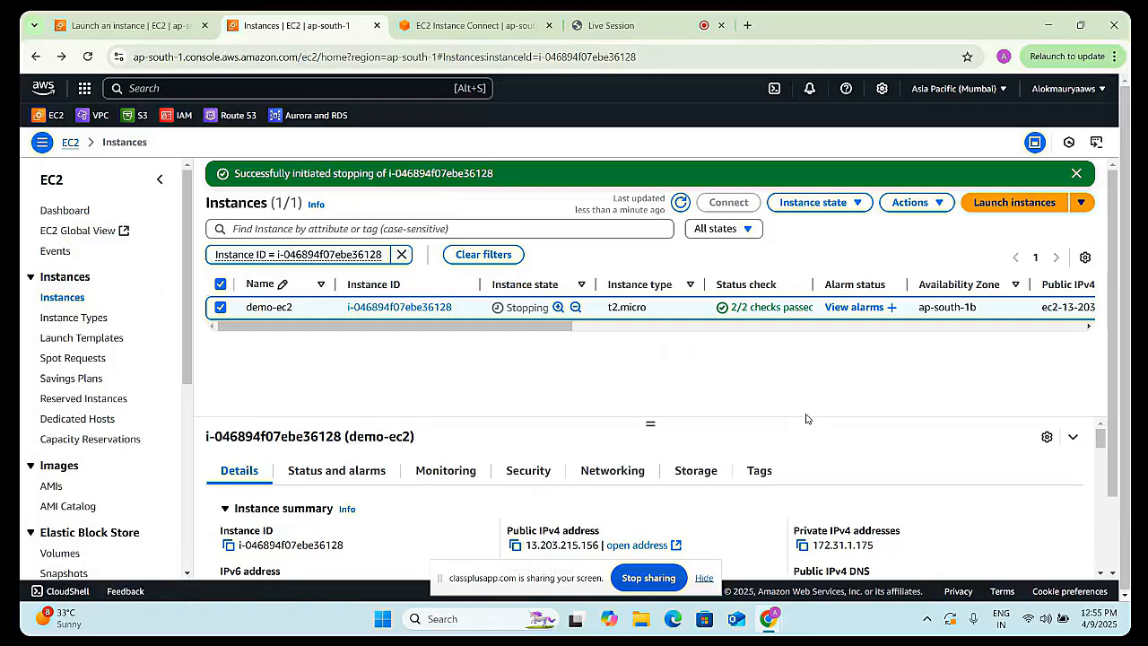
left_click(678, 205)
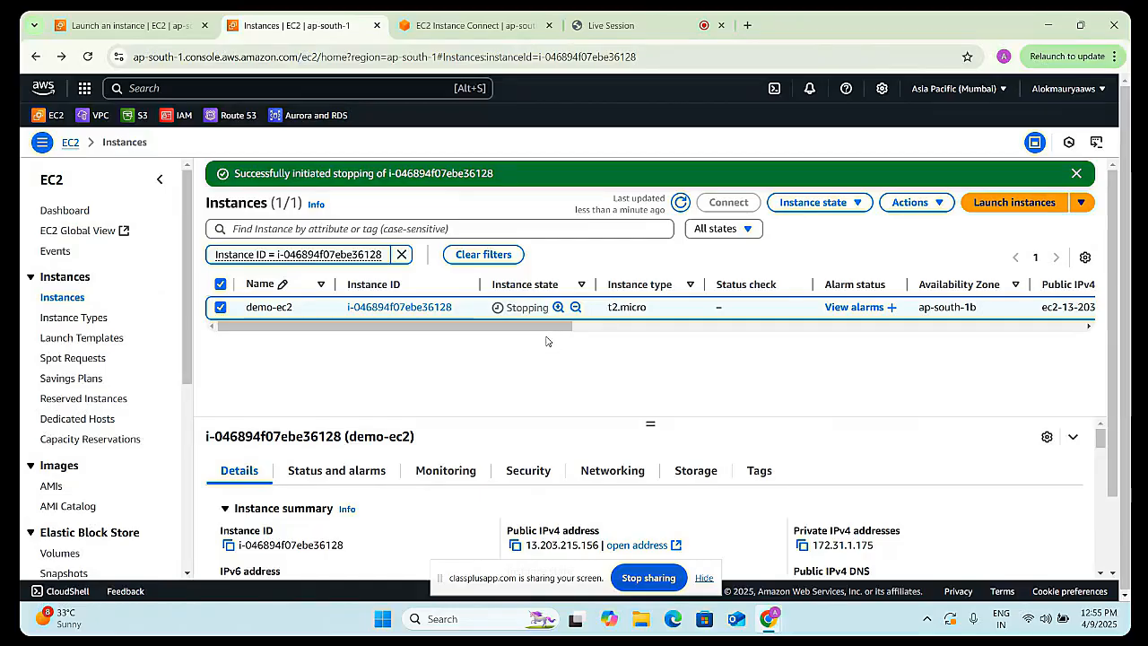
left_click(681, 202)
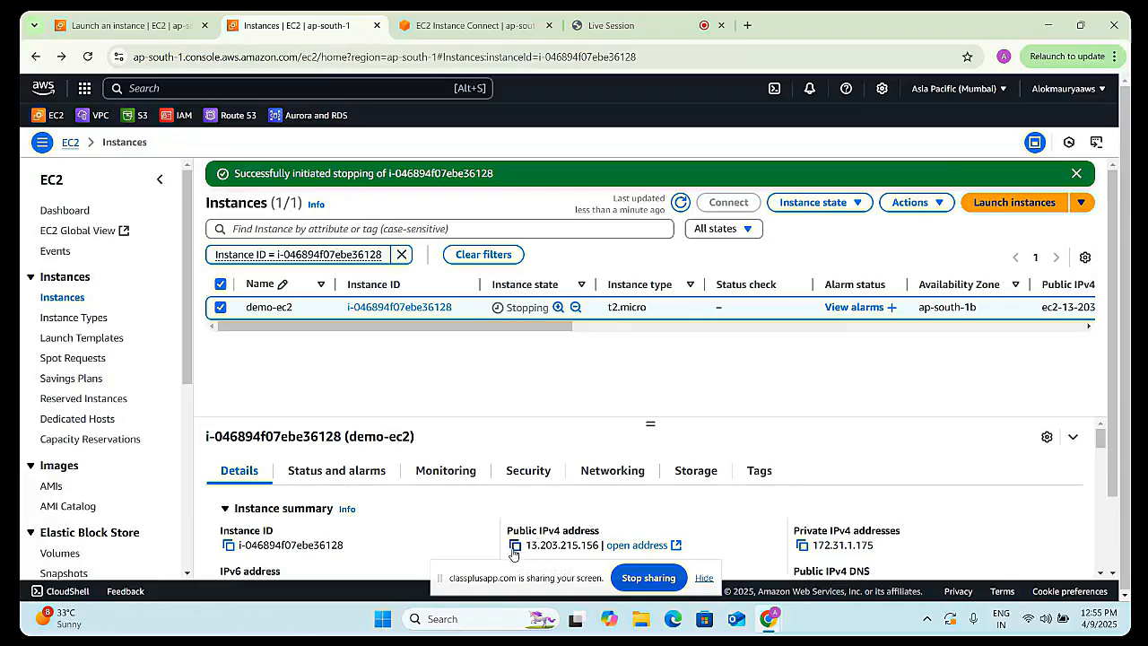
left_click_drag(554, 577, 558, 602)
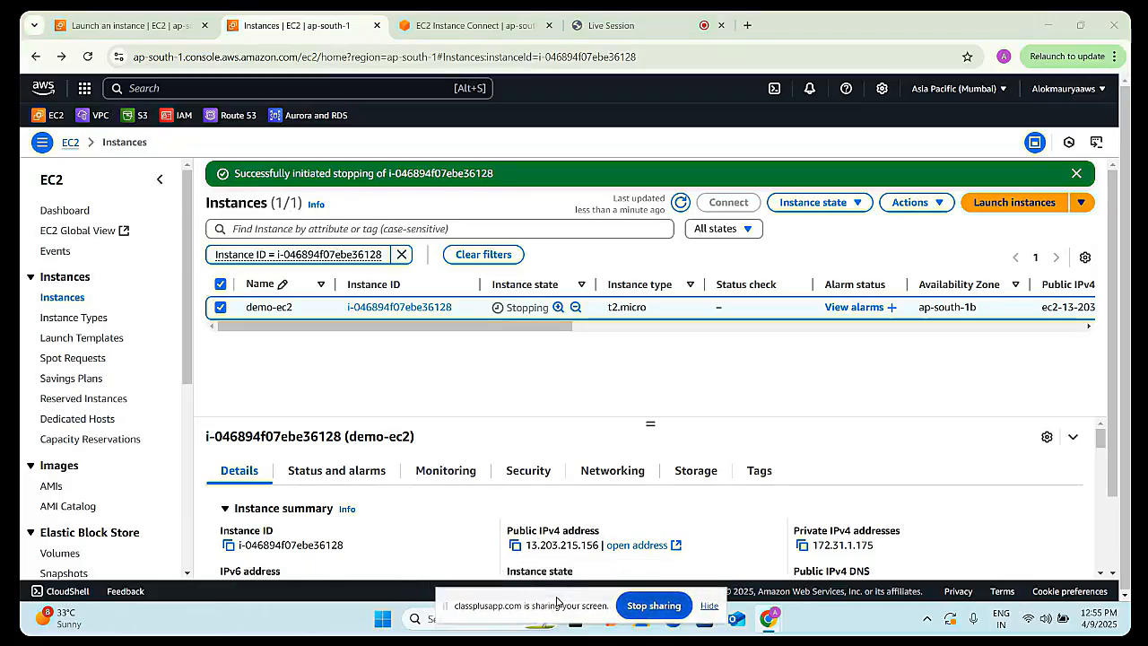
left_click(680, 202)
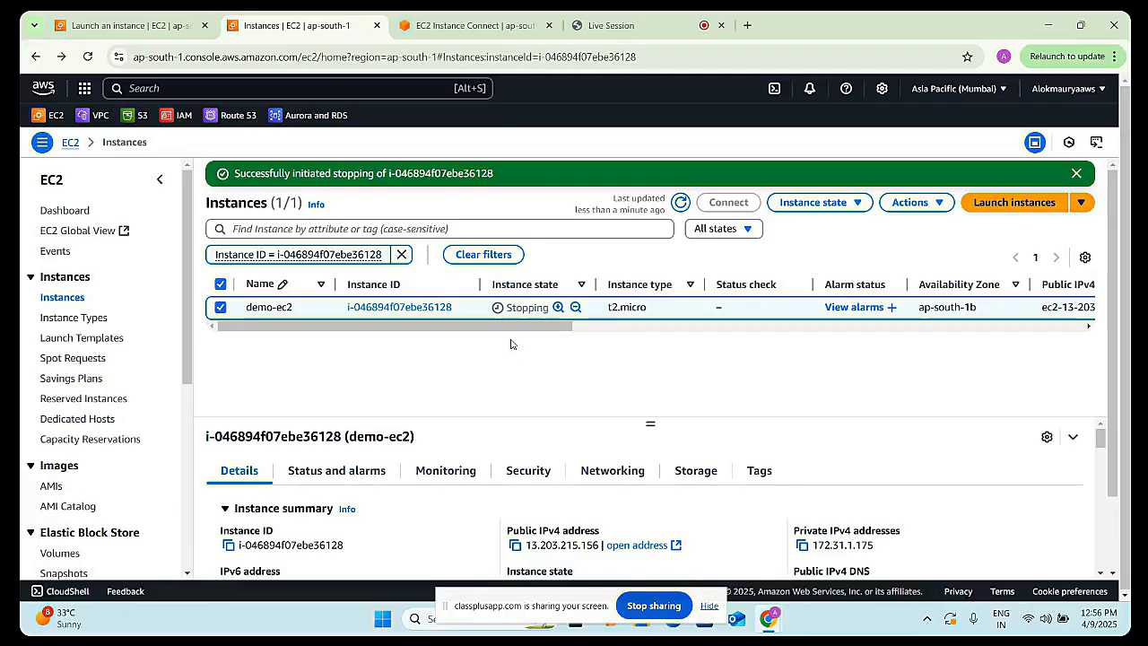
left_click(680, 204)
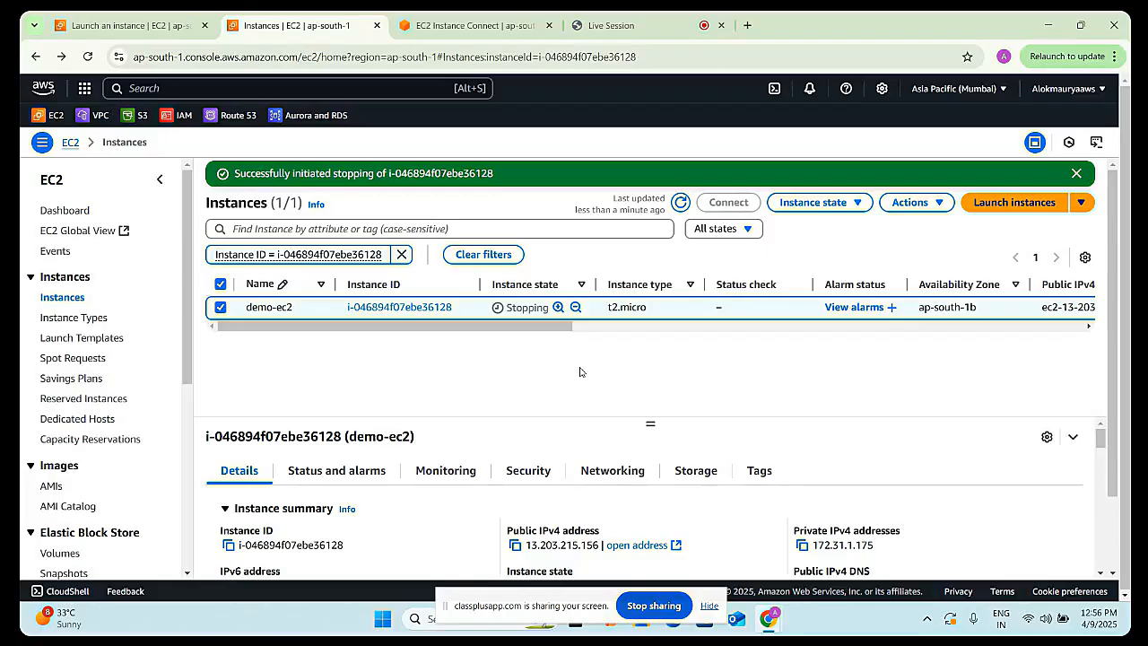
left_click(681, 202)
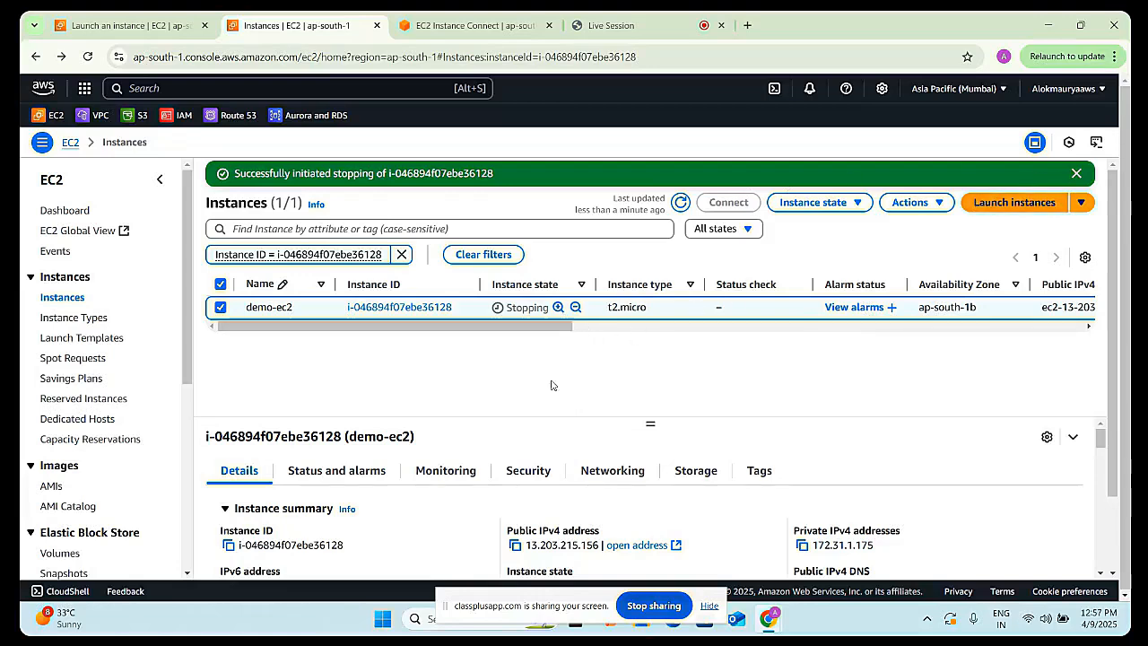
- Examine demo-ec2's Details, Storage block devices and Monitoring metrics, then refresh the instances list
scroll(503, 493, "down", 3)
scroll(485, 476, "up", 3)
scroll(484, 493, "down", 5)
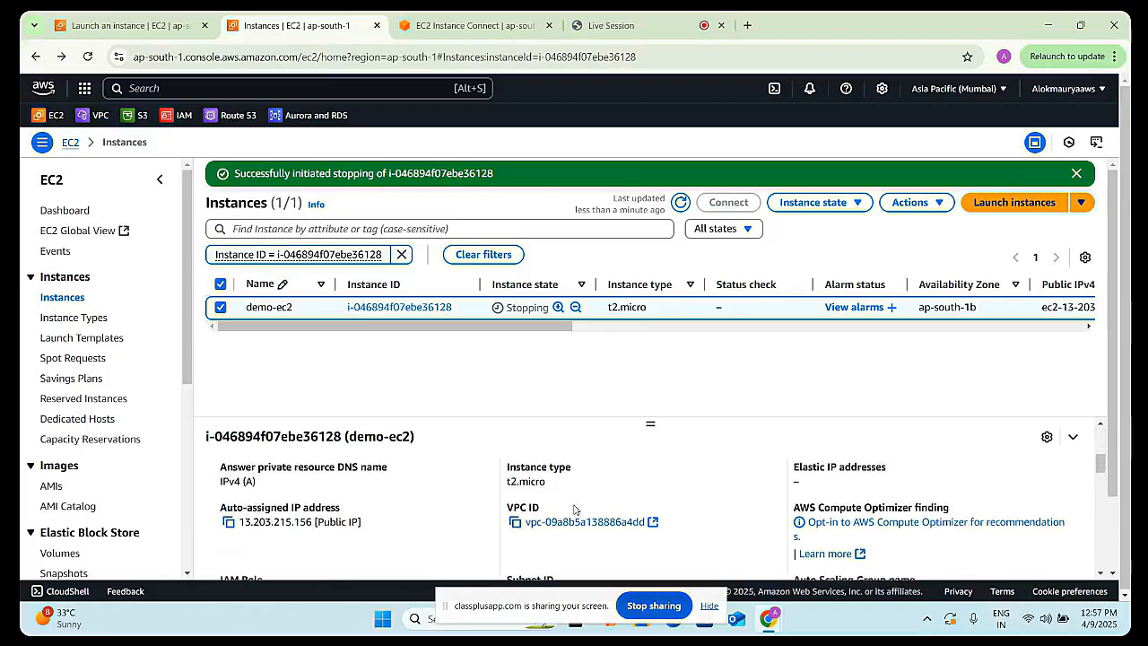
scroll(680, 511, "up", 1)
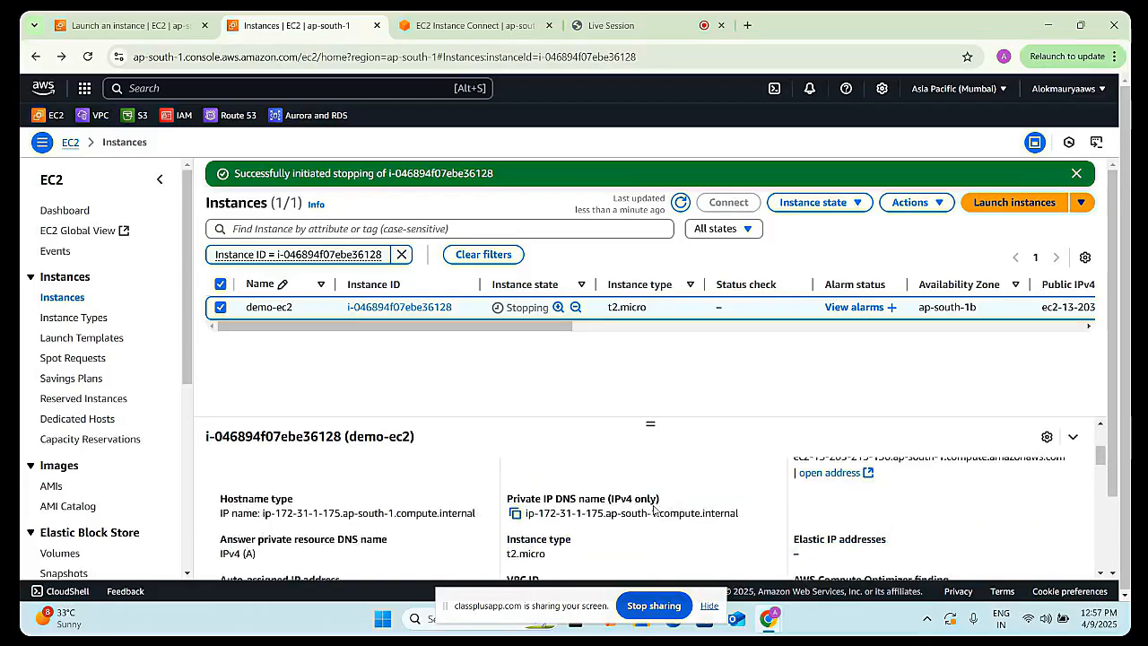
scroll(652, 508, "up", 4)
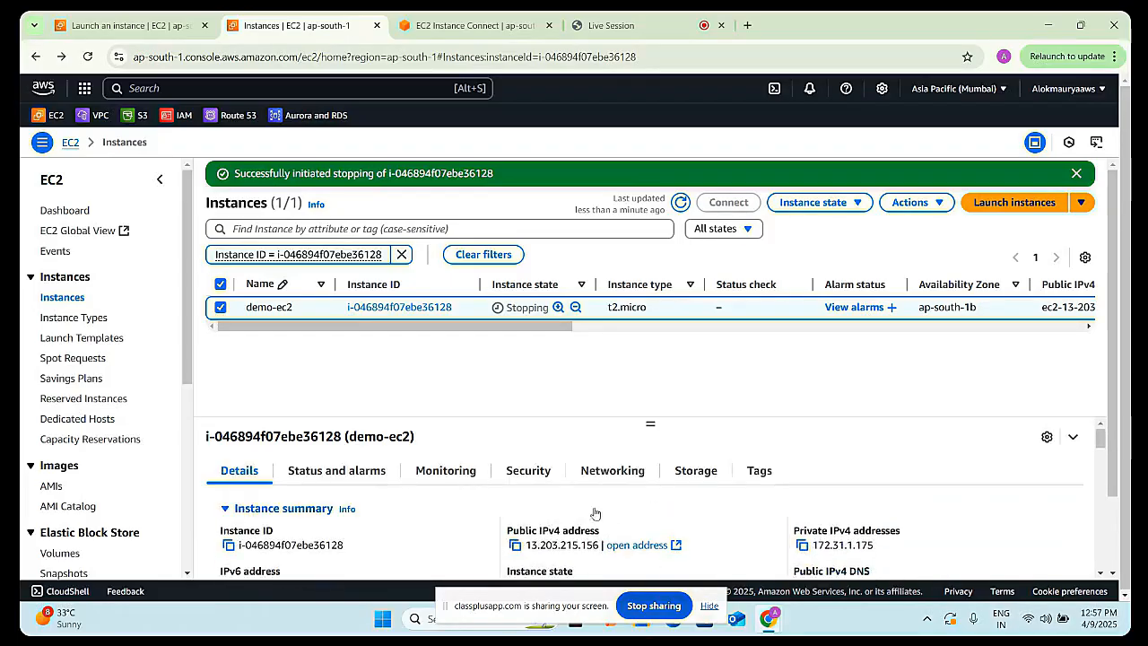
left_click(693, 480)
scroll(475, 519, "down", 2)
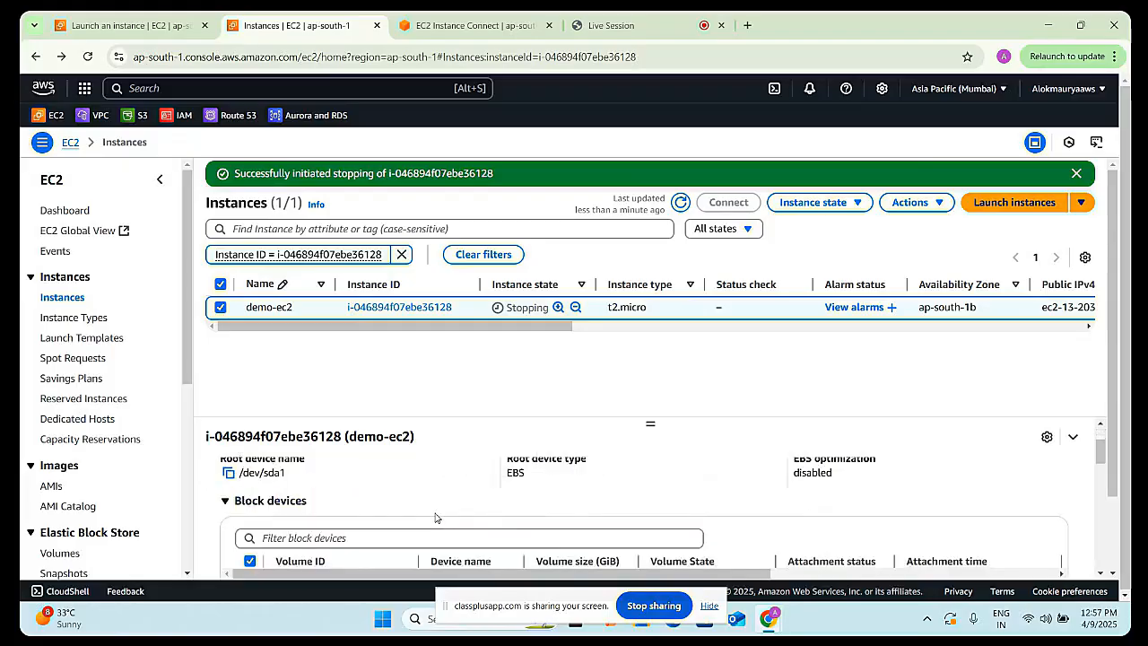
scroll(431, 530, "up", 2)
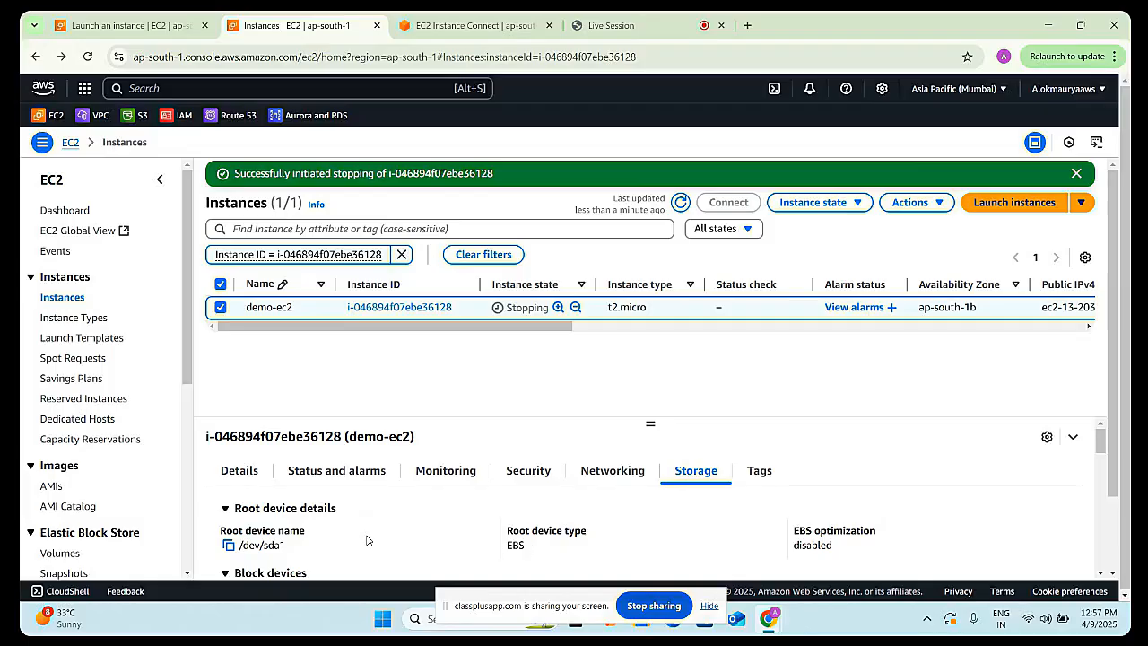
scroll(362, 551, "down", 2)
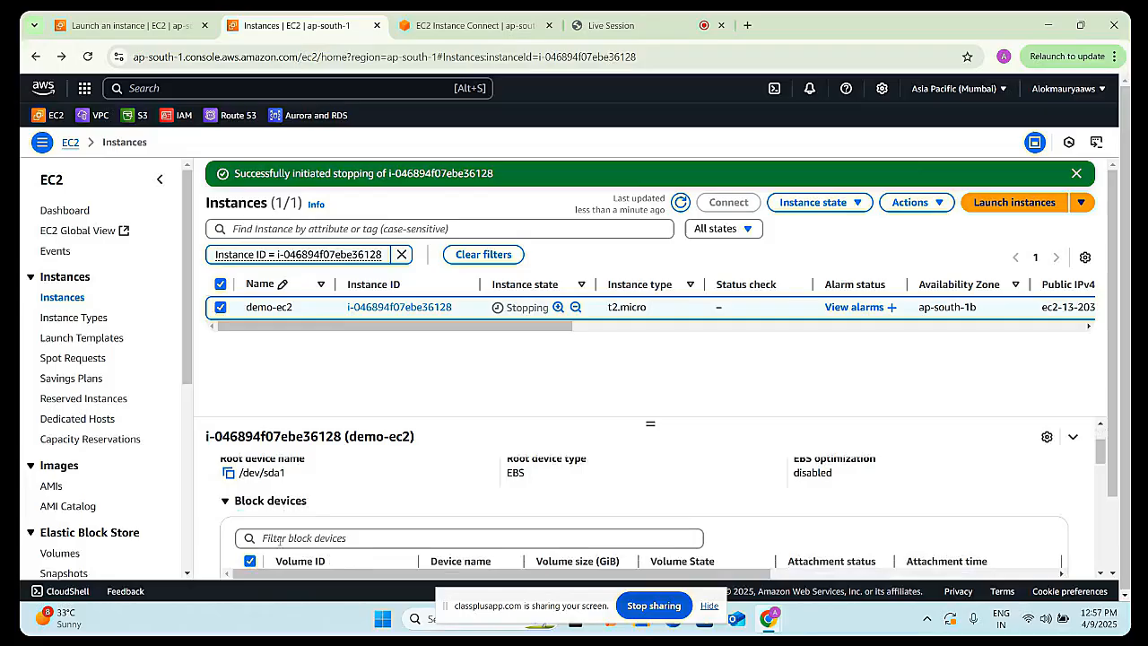
scroll(368, 542, "down", 1)
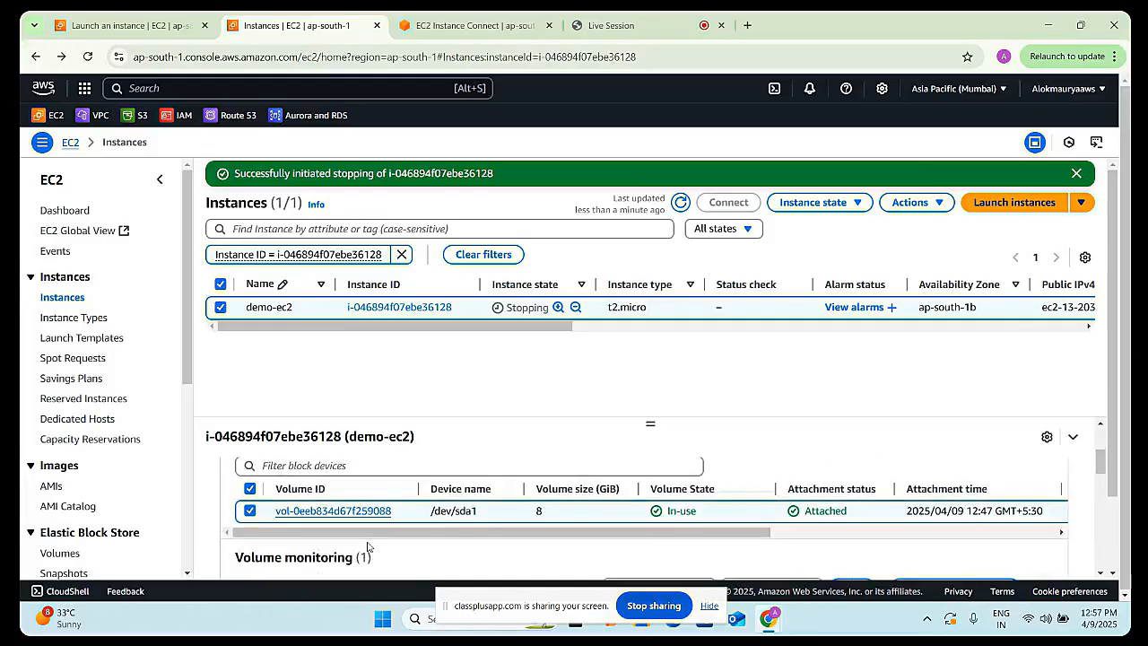
mouse_move(480, 531)
left_mouse_down()
mouse_move(770, 537)
mouse_move(462, 532)
left_mouse_up()
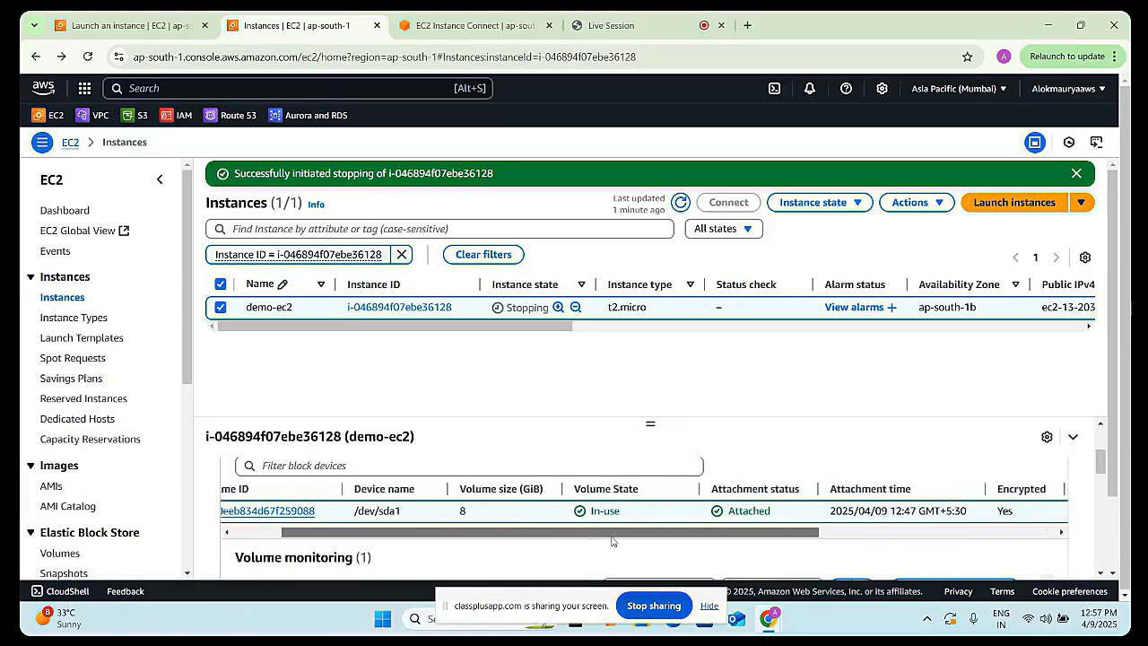
scroll(601, 468, "down", 1)
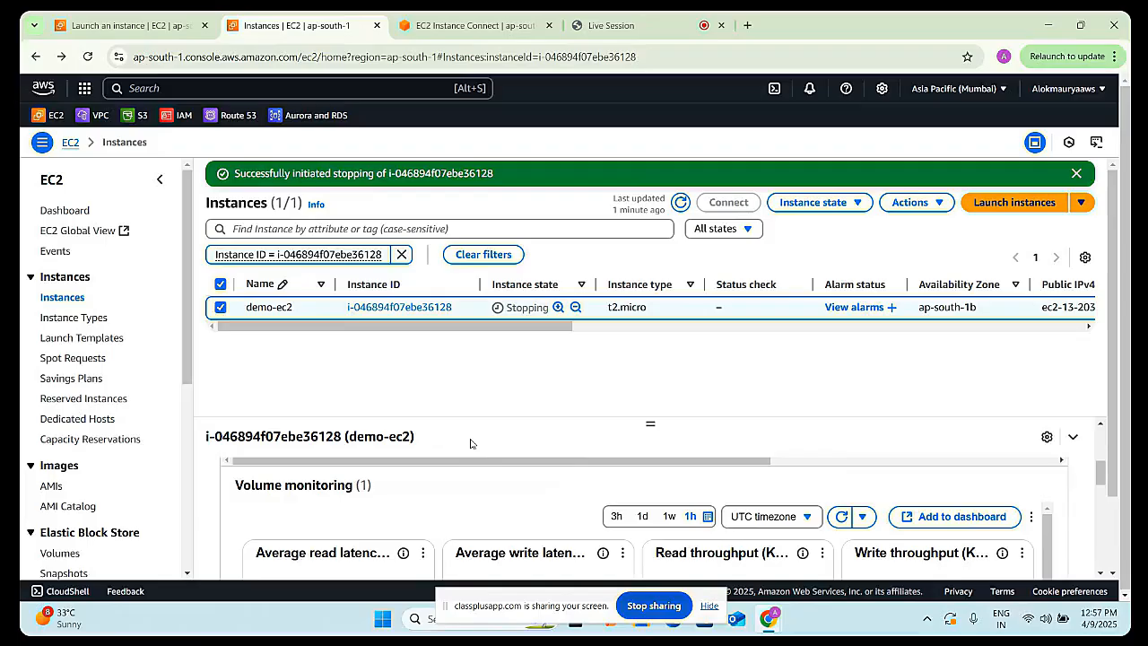
scroll(470, 443, "down", 1)
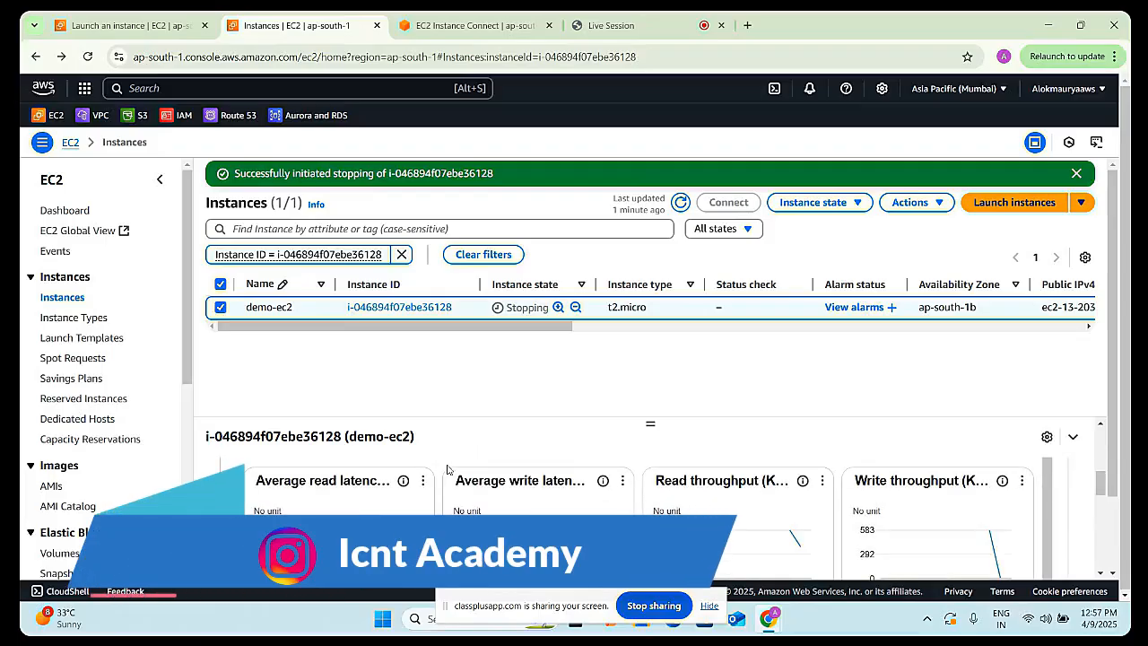
scroll(445, 470, "up", 5)
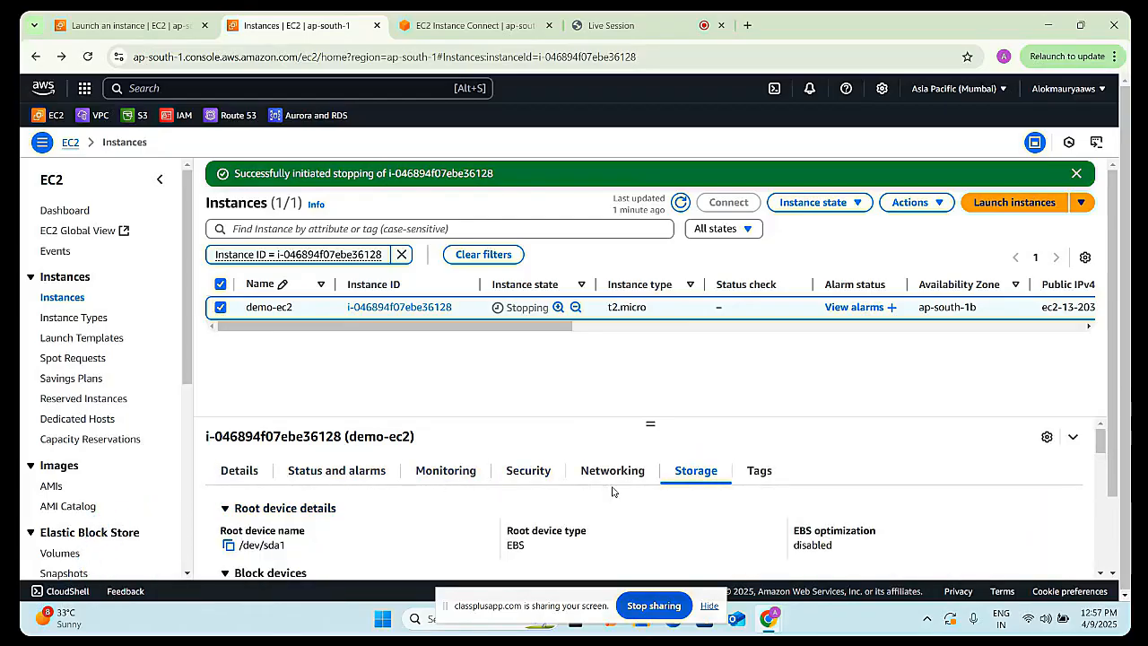
left_click(440, 471)
scroll(440, 472, "down", 2)
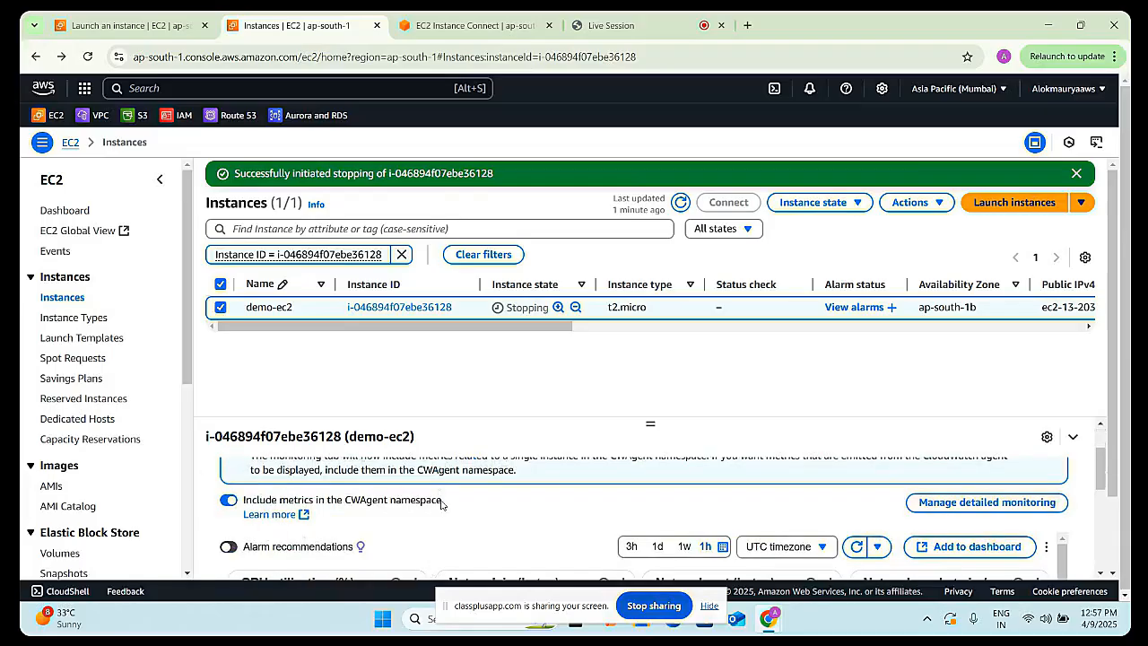
scroll(443, 506, "up", 2)
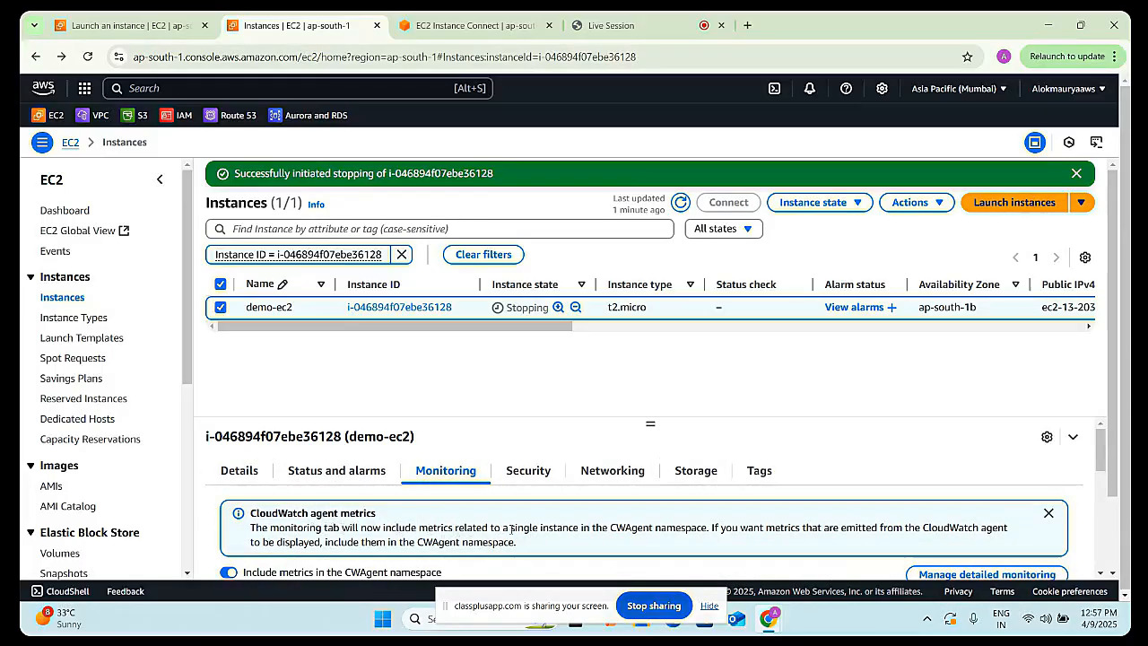
scroll(506, 530, "down", 2)
scroll(510, 529, "down", 2)
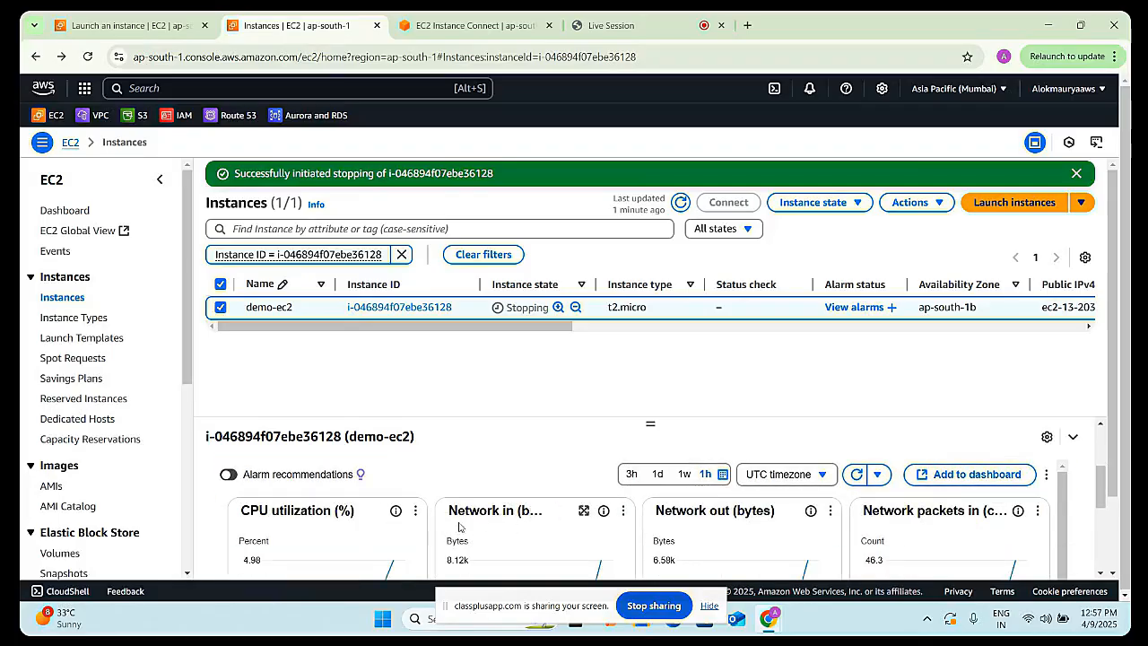
scroll(540, 467, "up", 4)
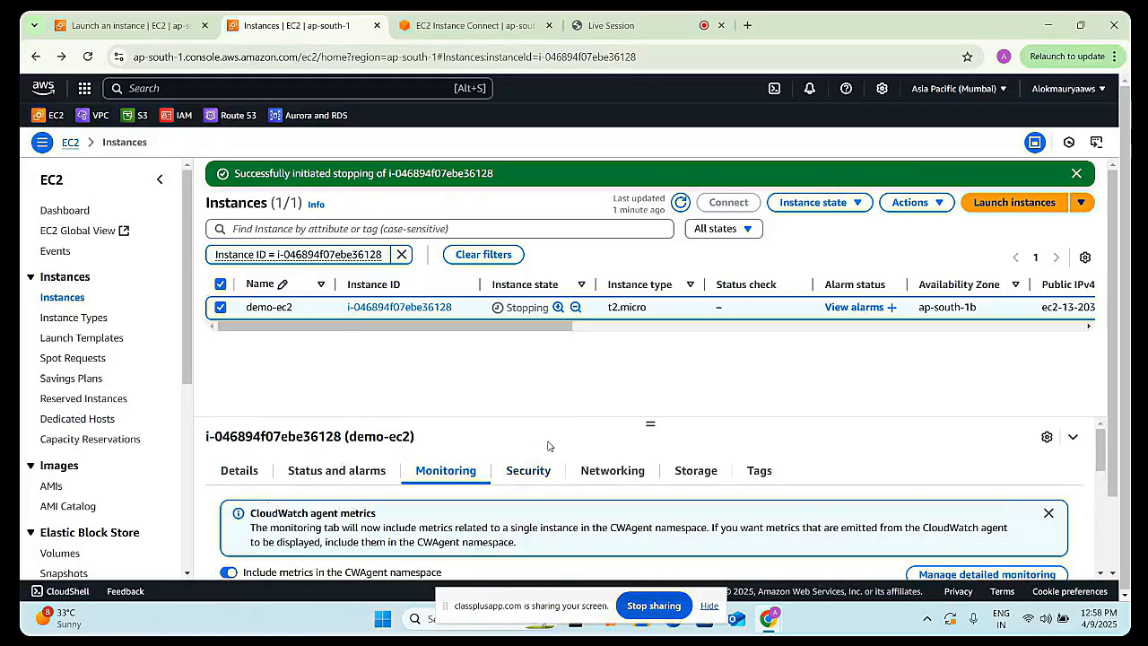
left_click(239, 471)
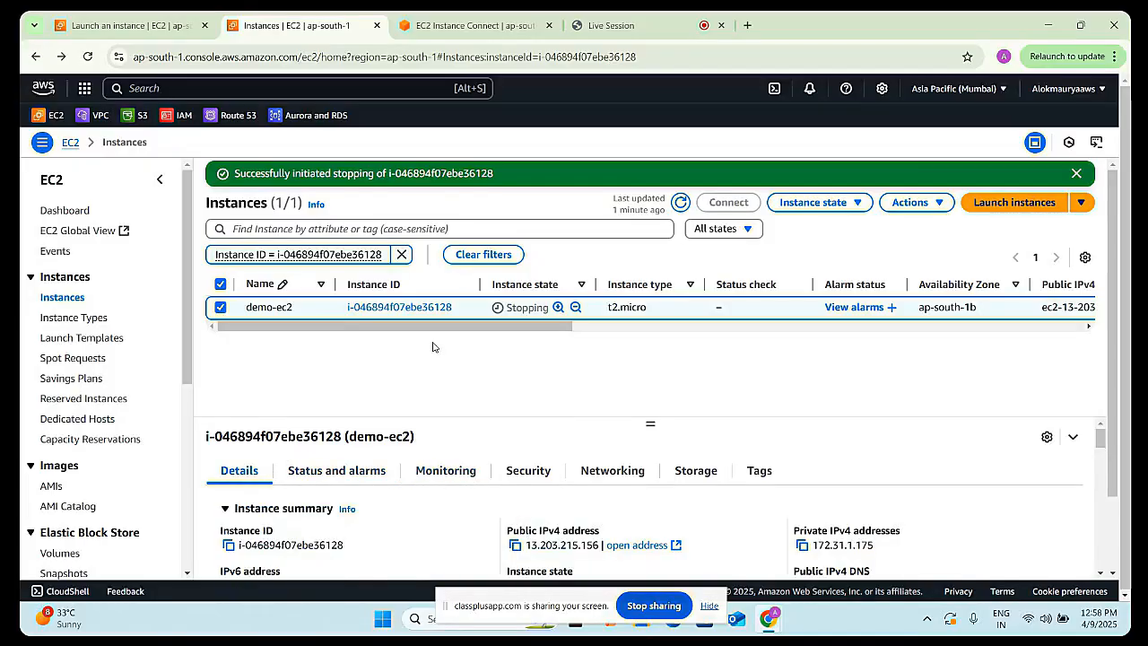
left_click(680, 206)
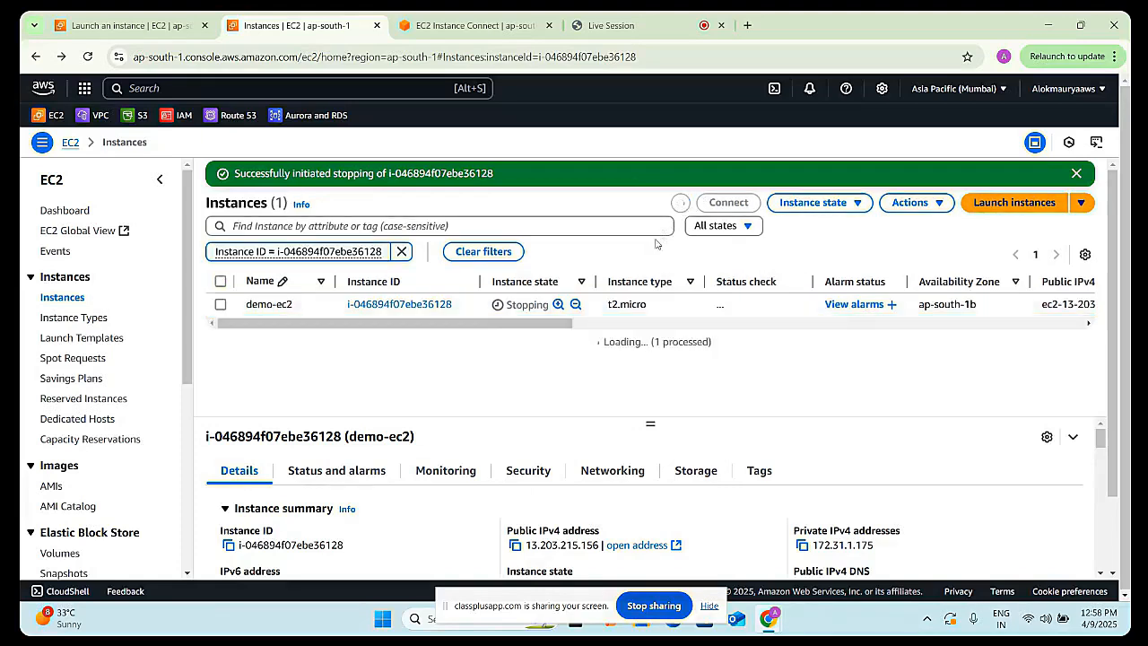
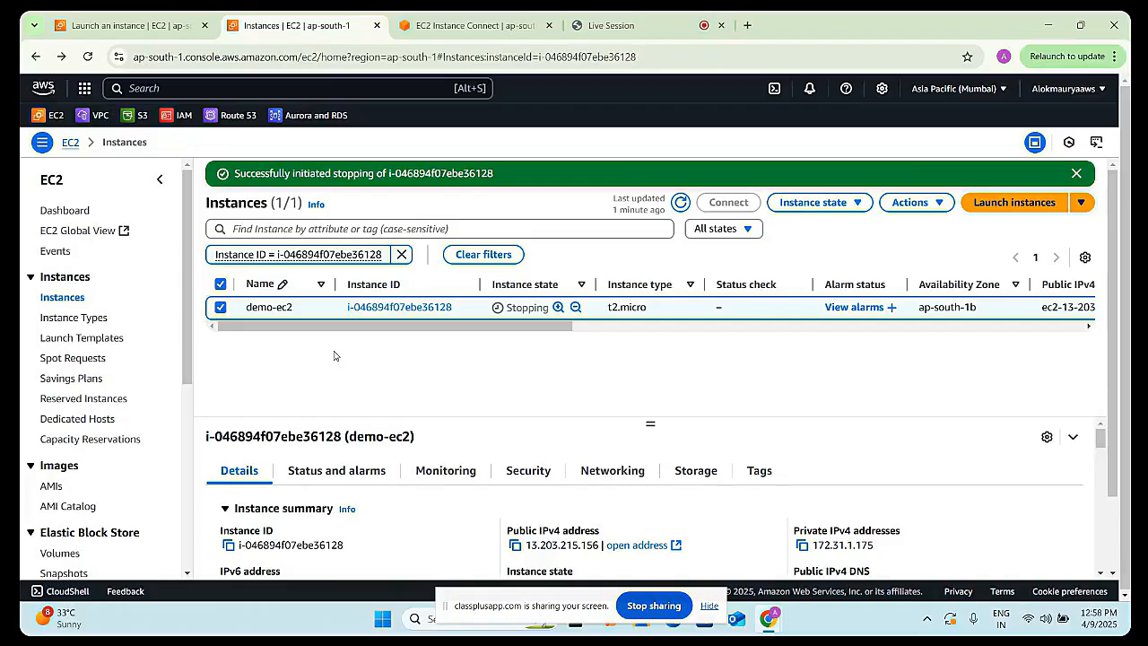
- Reload the instances page, reselect demo-ec2 and refresh the list until the instance finishes stopping
left_click(680, 201)
left_click(87, 56)
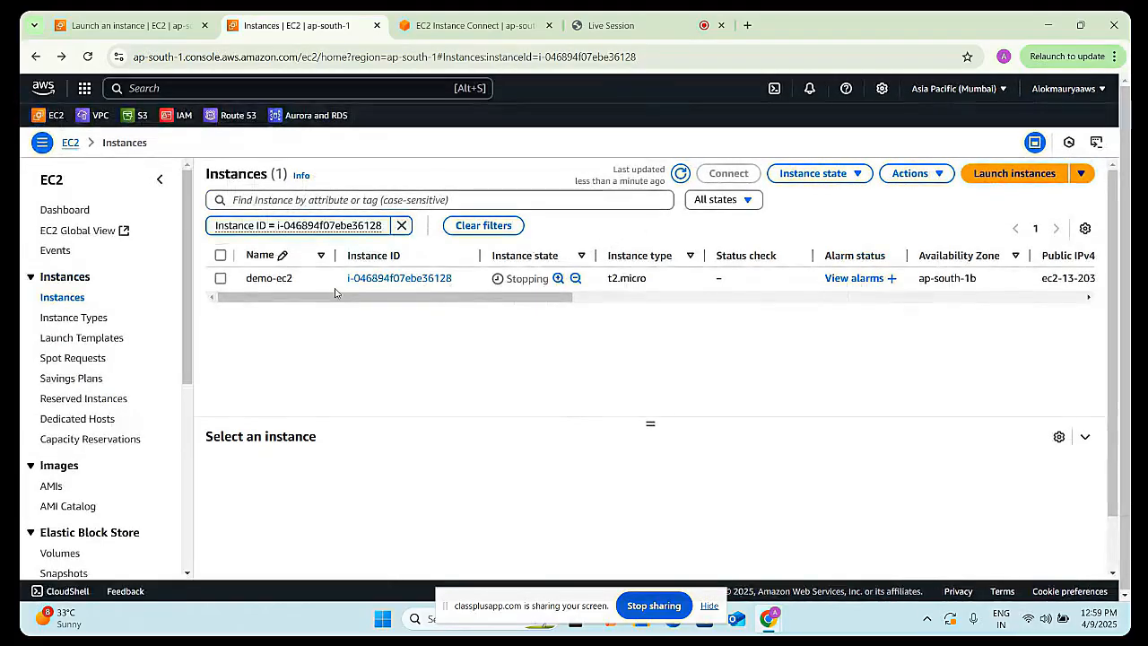
left_click(219, 282)
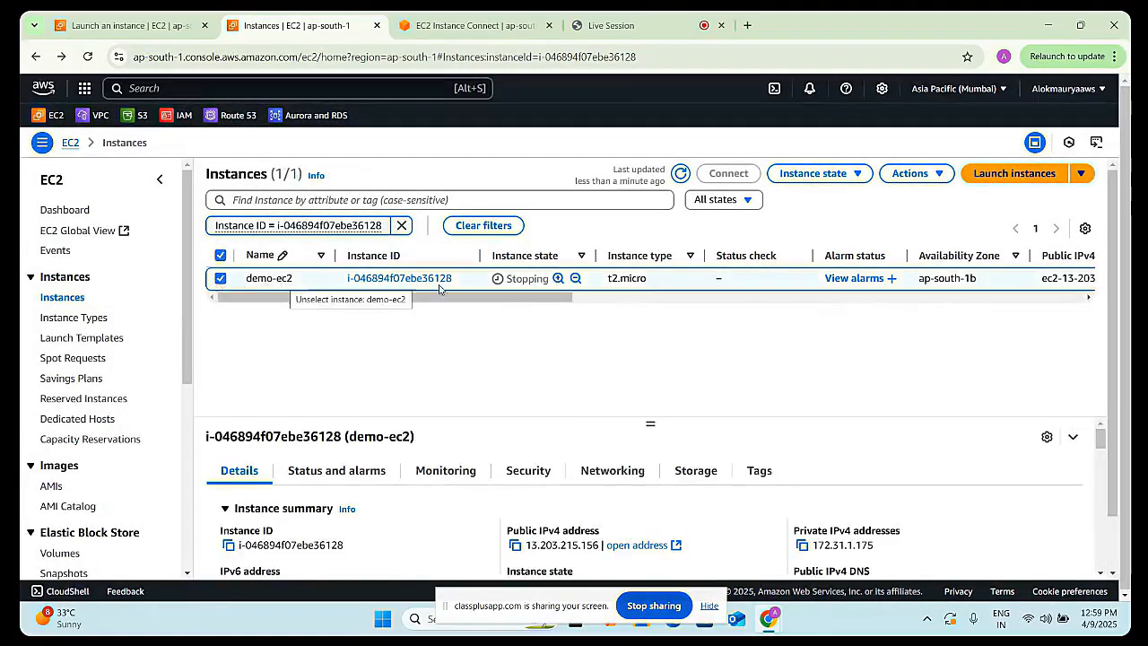
left_click(680, 175)
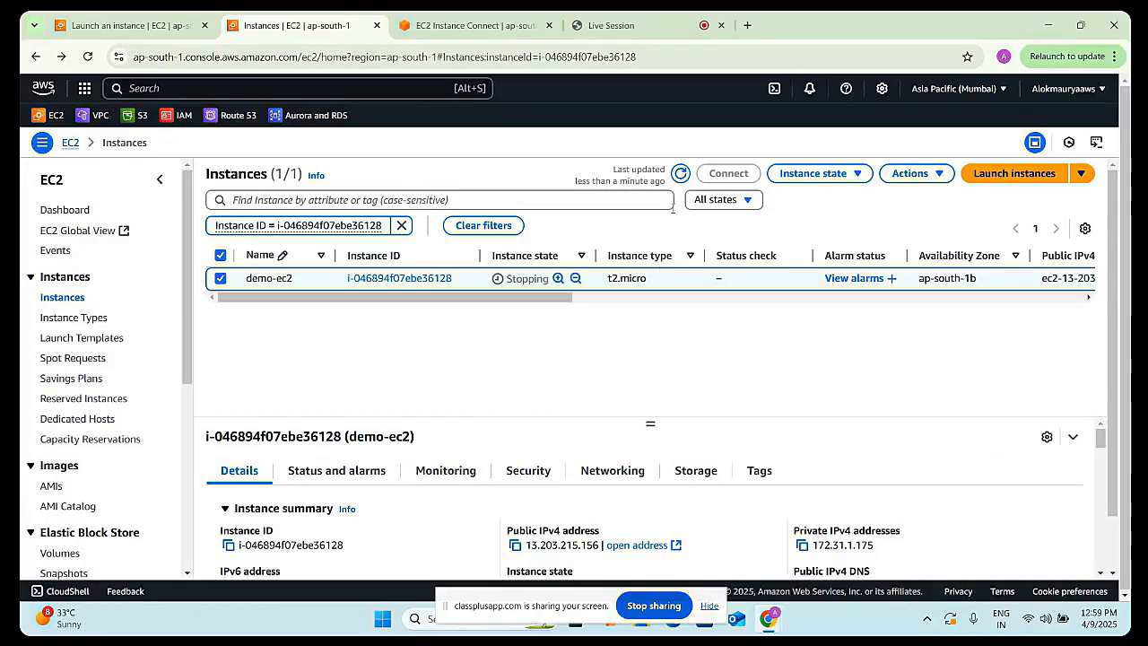
left_click(678, 176)
left_click(681, 175)
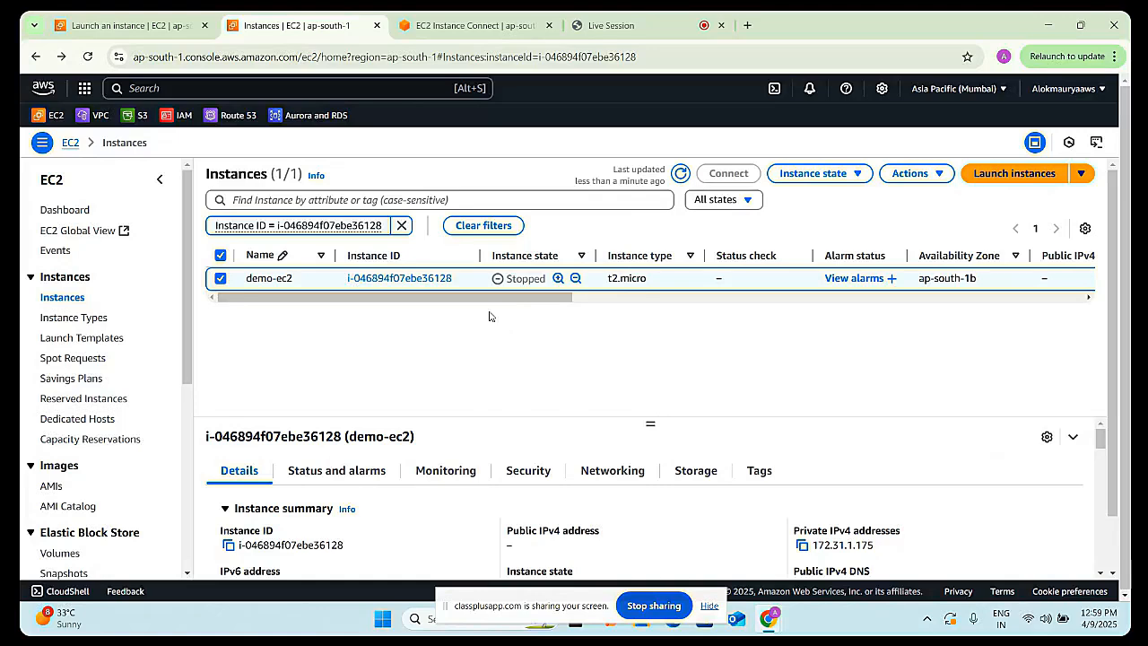
- Start the demo-ec2 instance and connect to it through EC2 Instance Connect as user ubuntu
left_click(813, 173)
left_click(821, 219)
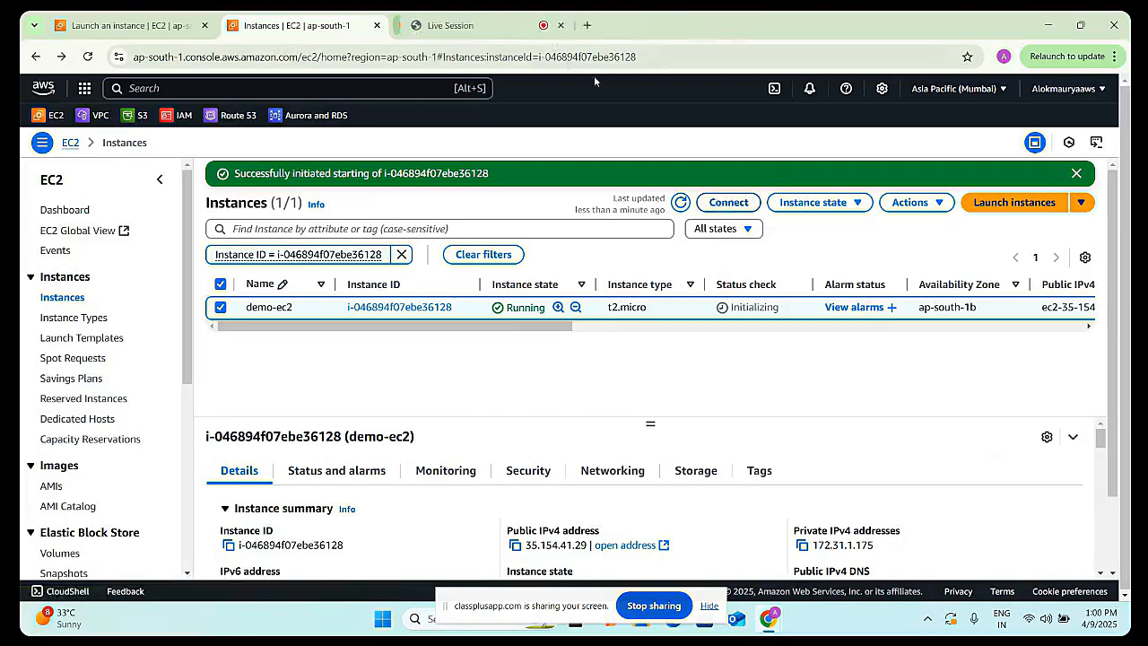
left_click(728, 202)
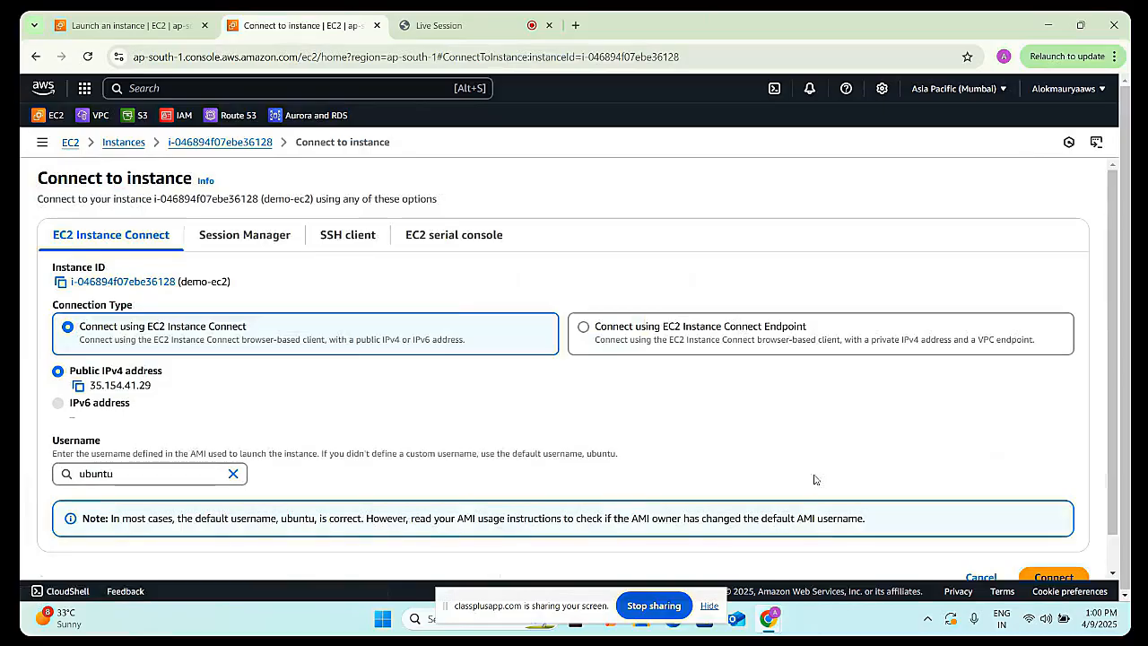
scroll(814, 480, "down", 1)
left_click(1053, 539)
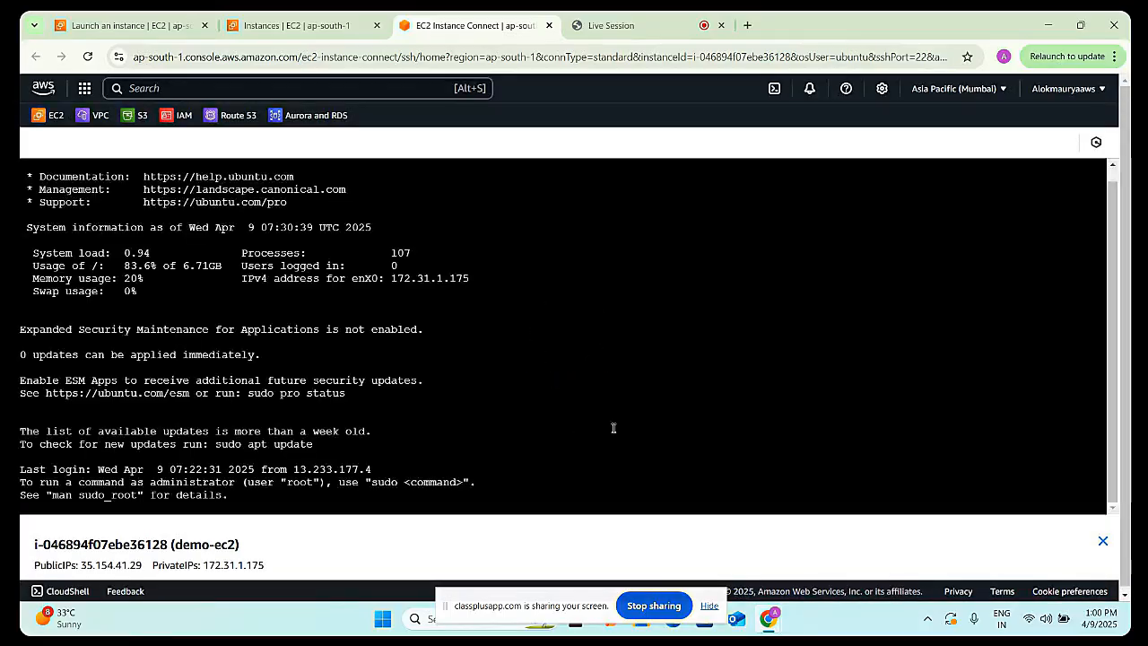
- Clear the terminal and run uptime on the instance
type("c")
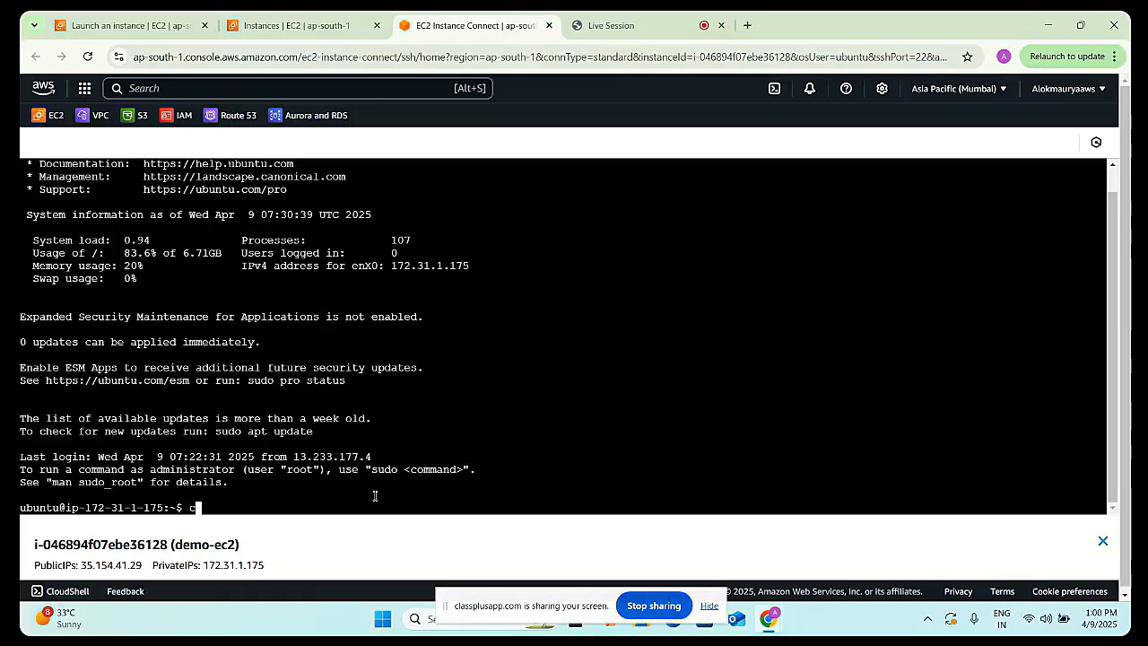
type("lear")
key("Return")
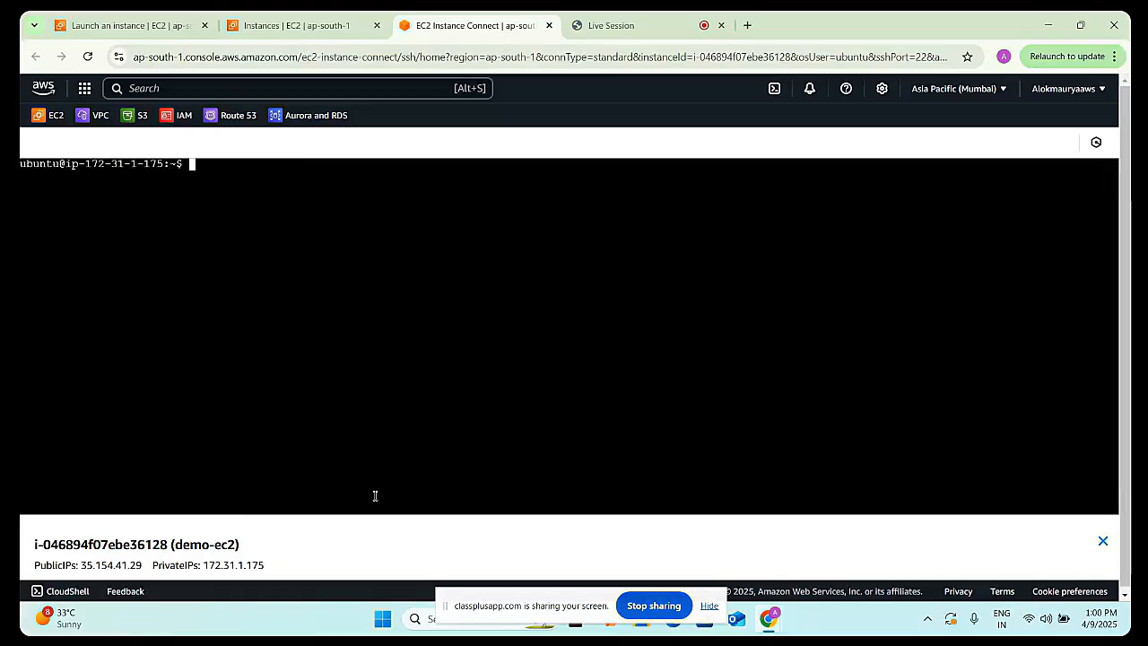
type("uptime")
key("Return")
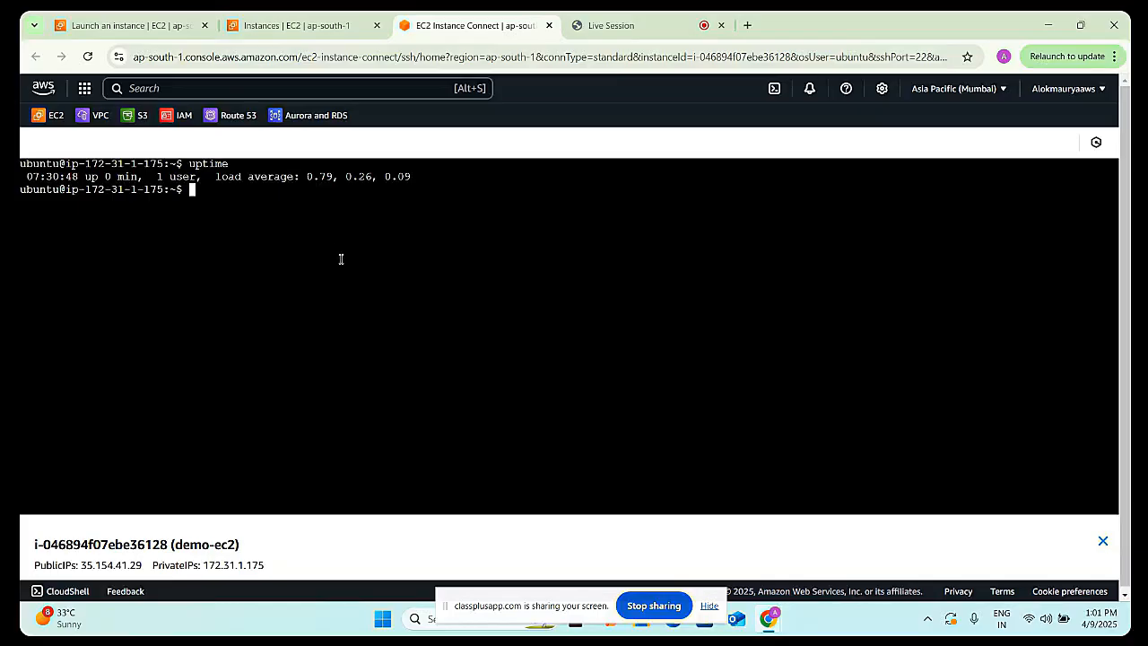
- Exit the SSH session and close the EC2 Instance Connect tab
type("exit")
key("Return")
left_click(549, 25)
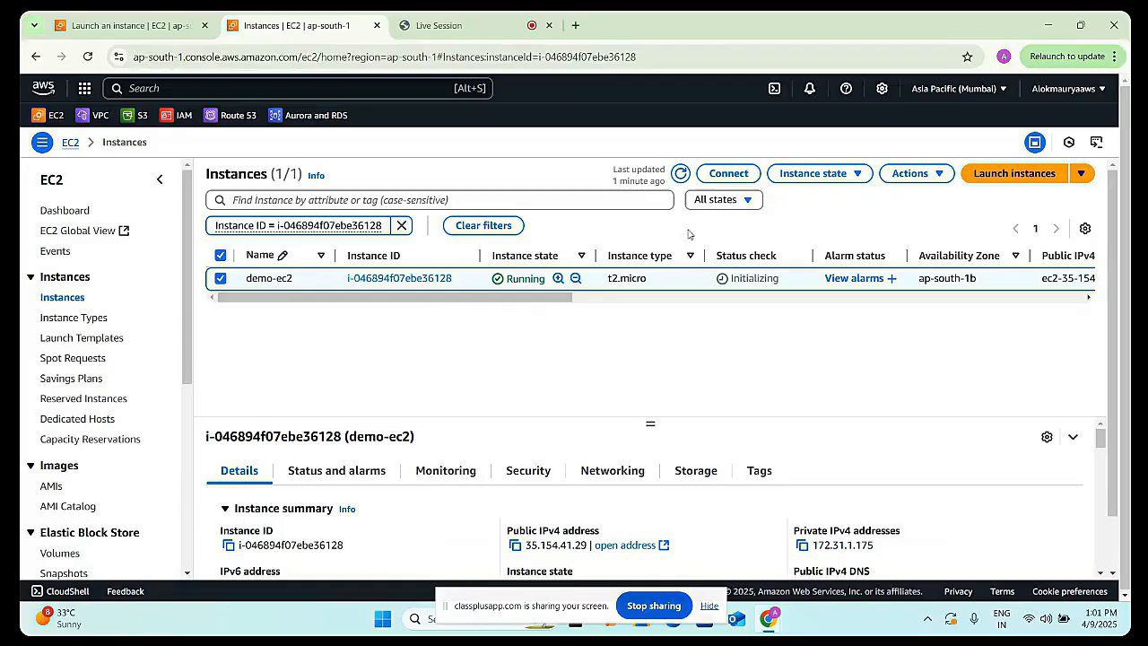
left_click(818, 176)
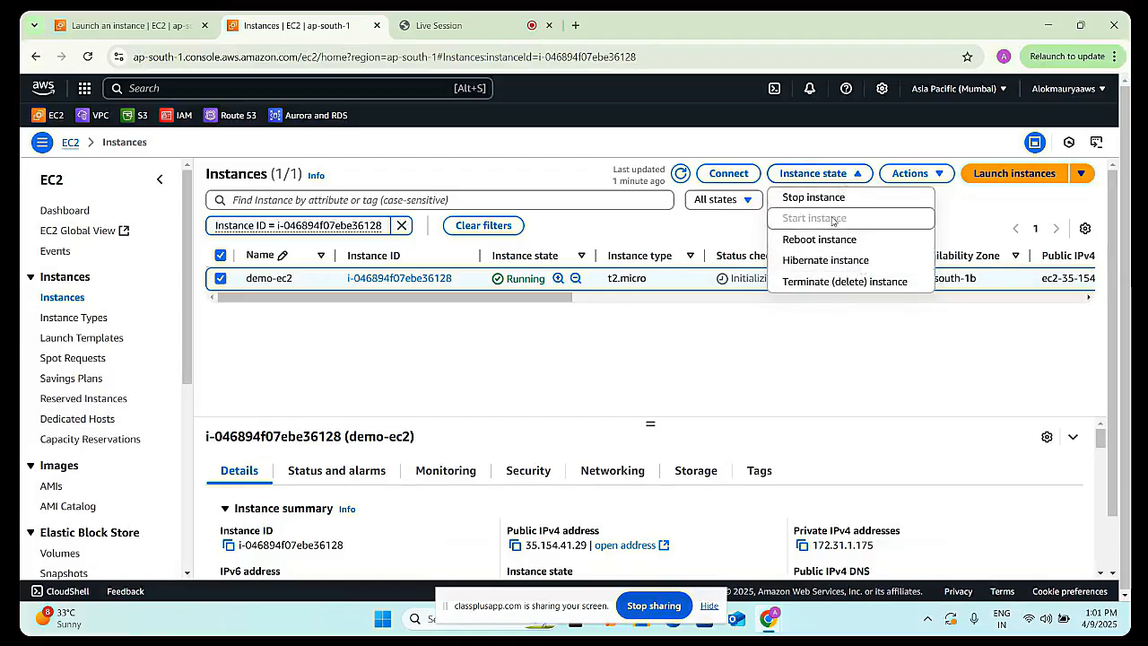
left_click(650, 363)
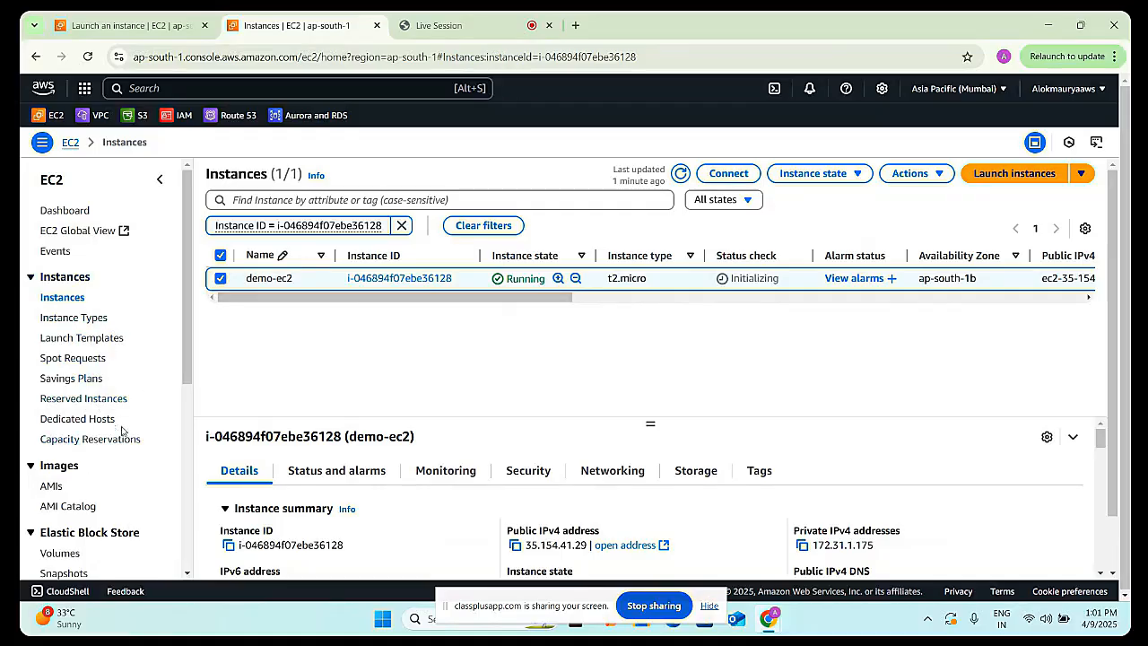
scroll(556, 440, "down", 1)
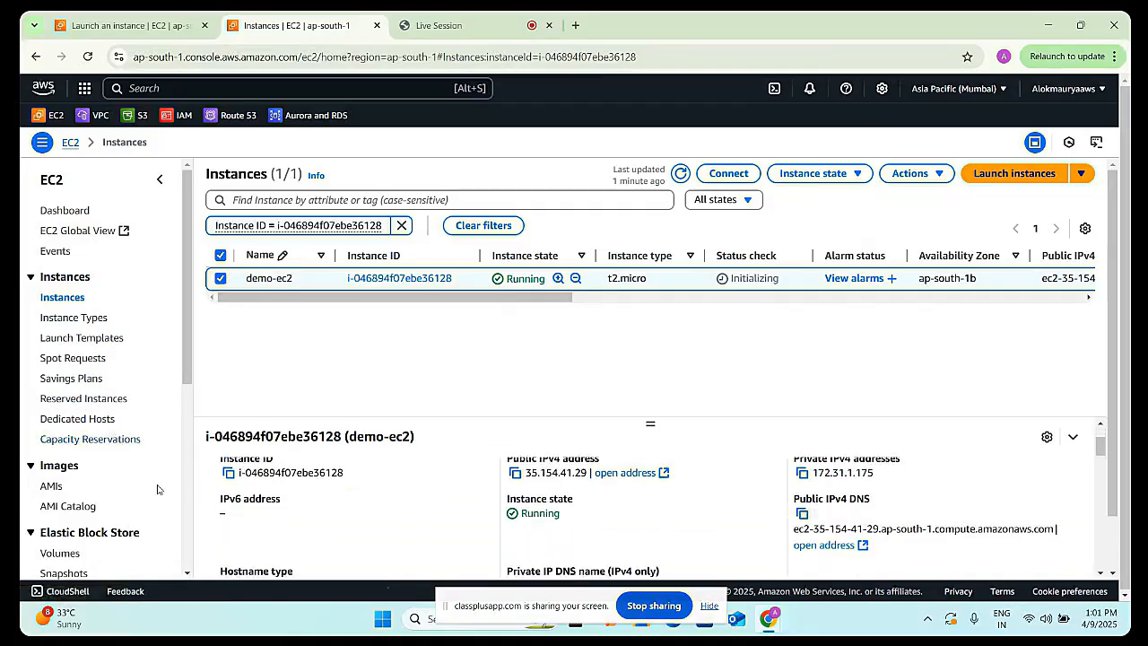
scroll(107, 498, "down", 1)
scroll(108, 500, "down", 2)
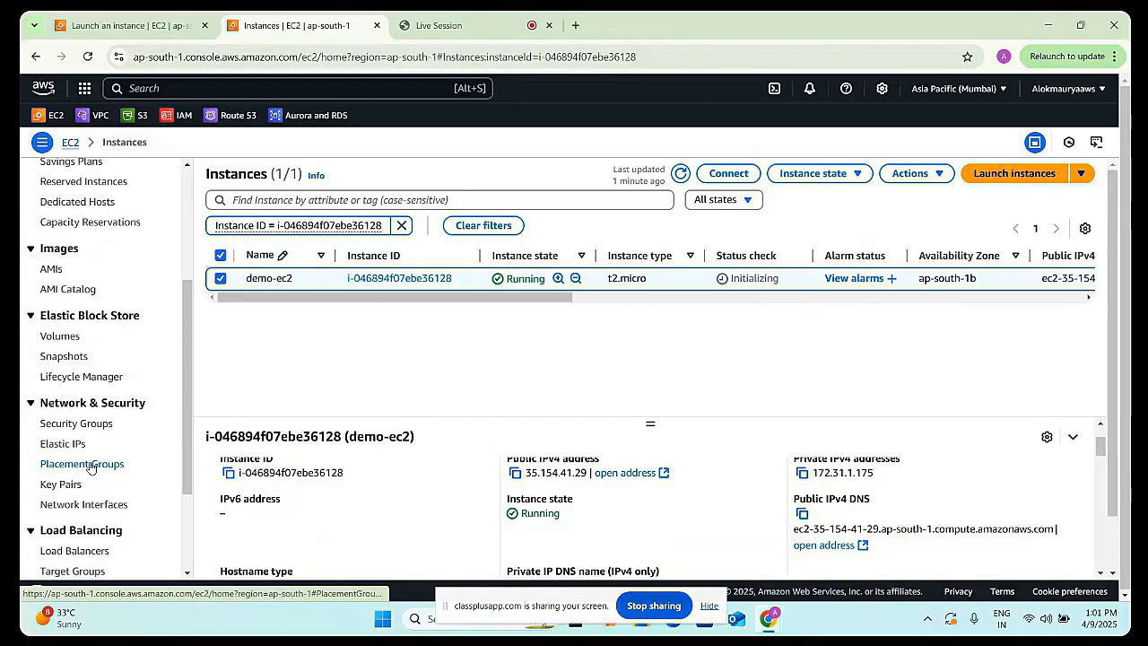
scroll(88, 466, "down", 1)
scroll(85, 466, "down", 1)
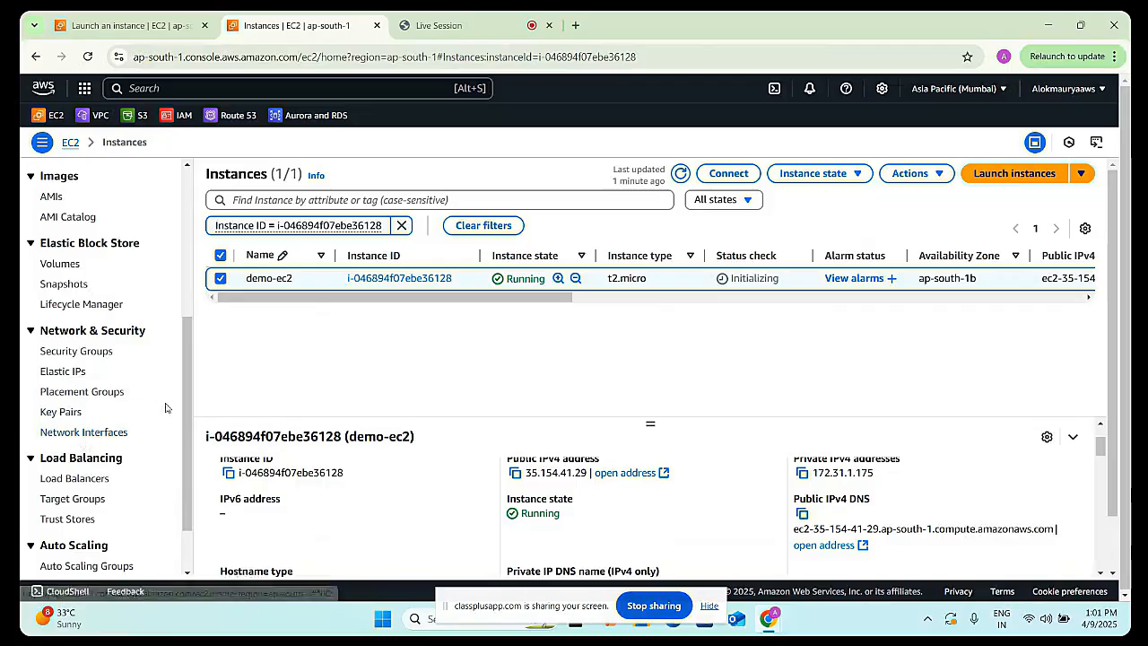
scroll(165, 407, "up", 1)
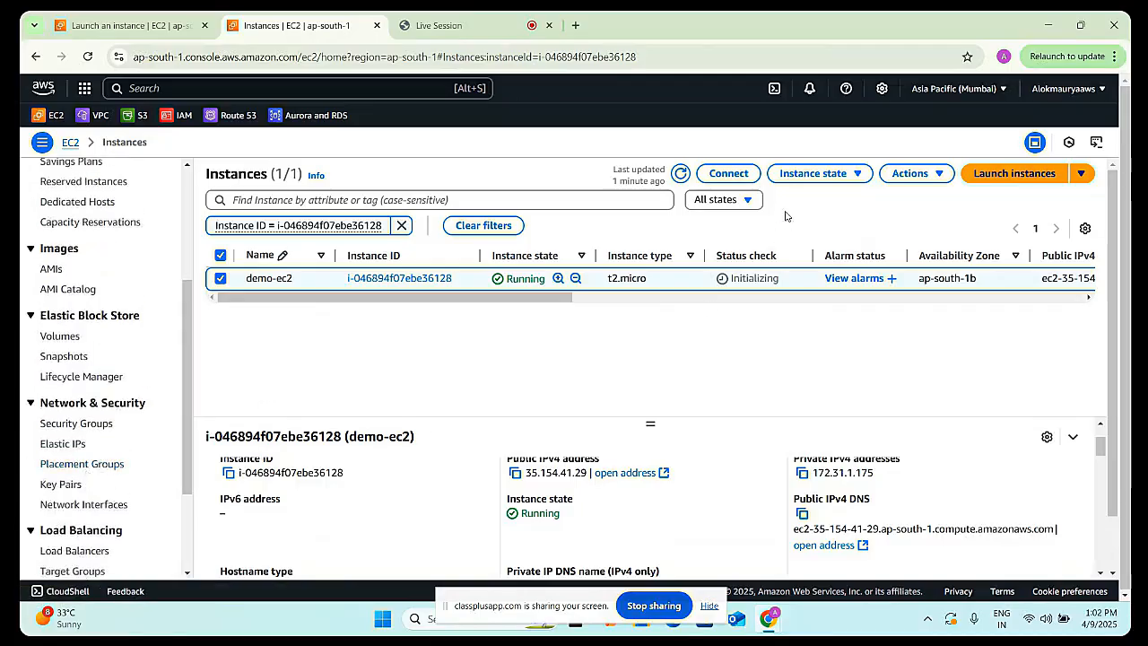
- Terminate the demo-ec2 instance, confirming the deletion
left_click(801, 179)
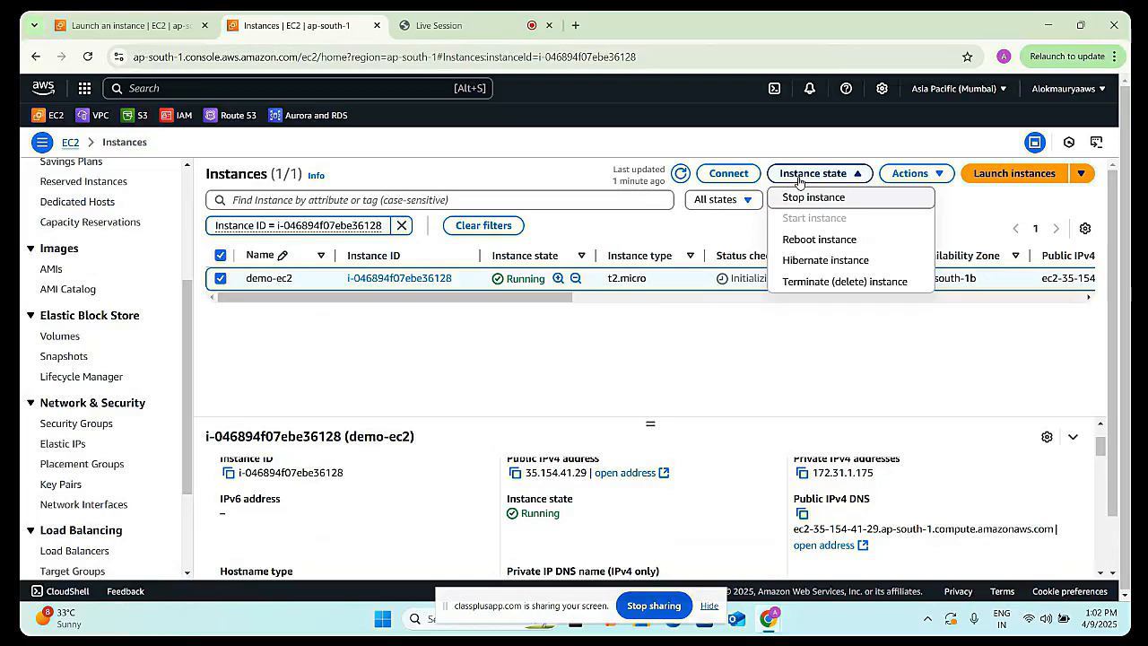
left_click(831, 280)
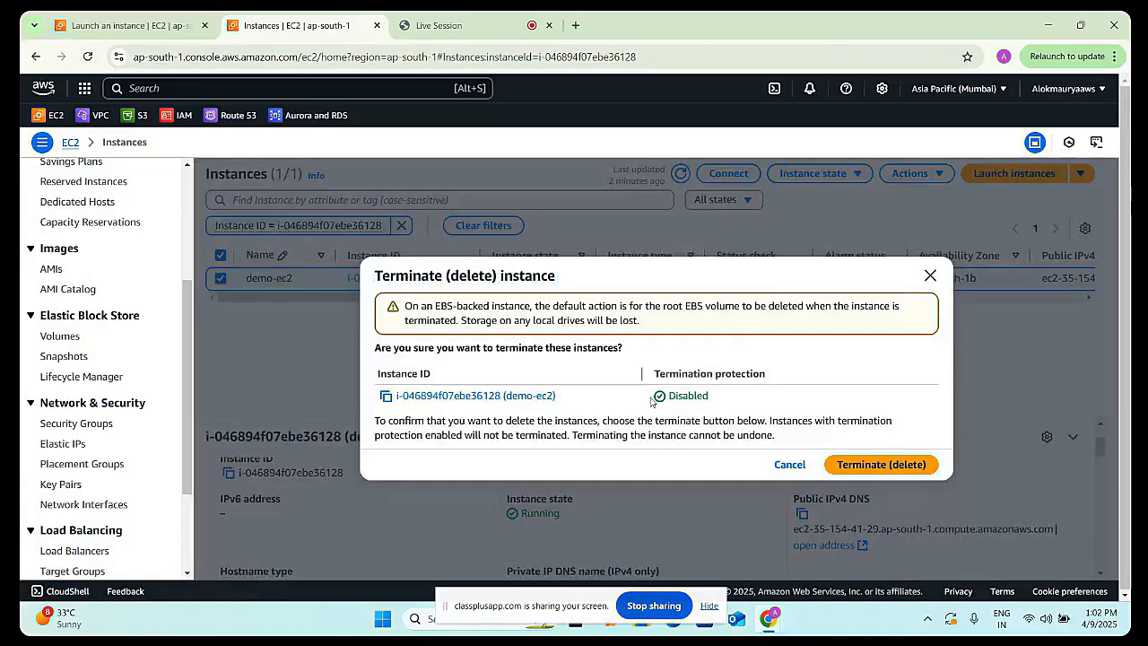
left_click(858, 468)
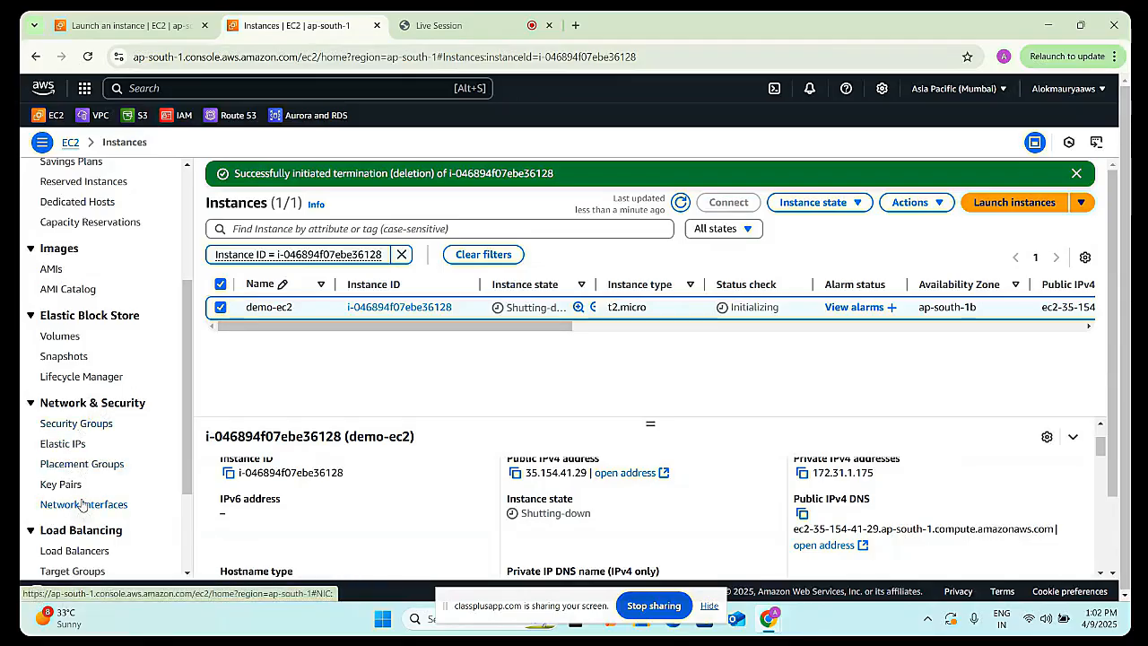
- Open Network Interfaces, examine the interface attached to demo-ec2 across its columns, and refresh the list
scroll(81, 504, "down", 1)
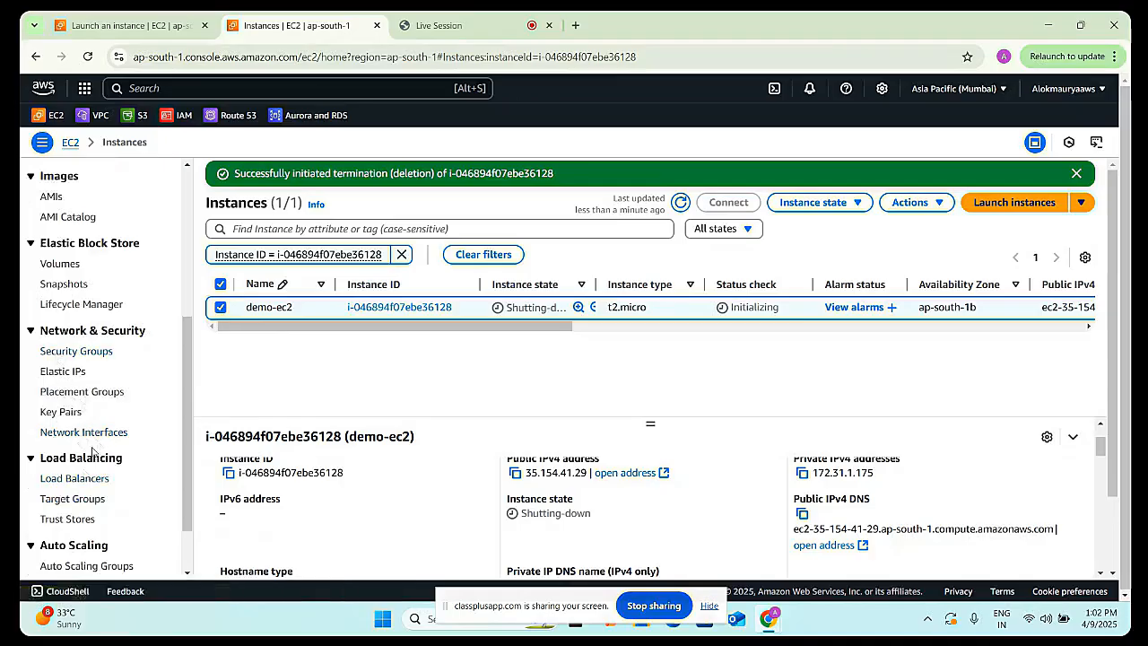
left_click(78, 439)
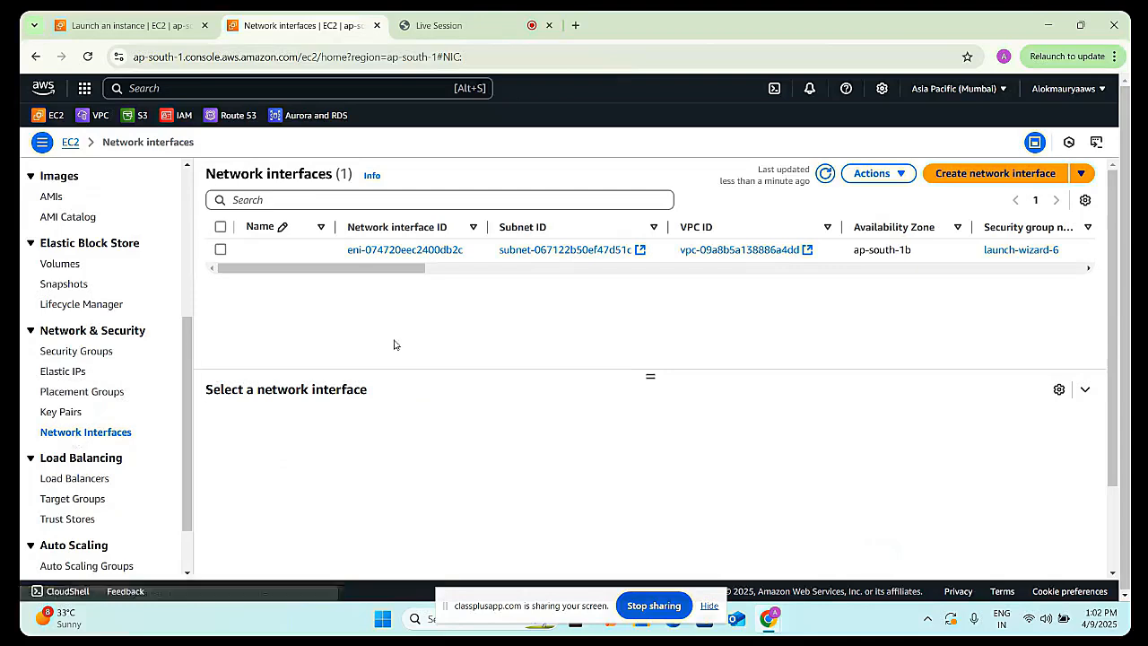
left_click_drag(377, 268, 350, 321)
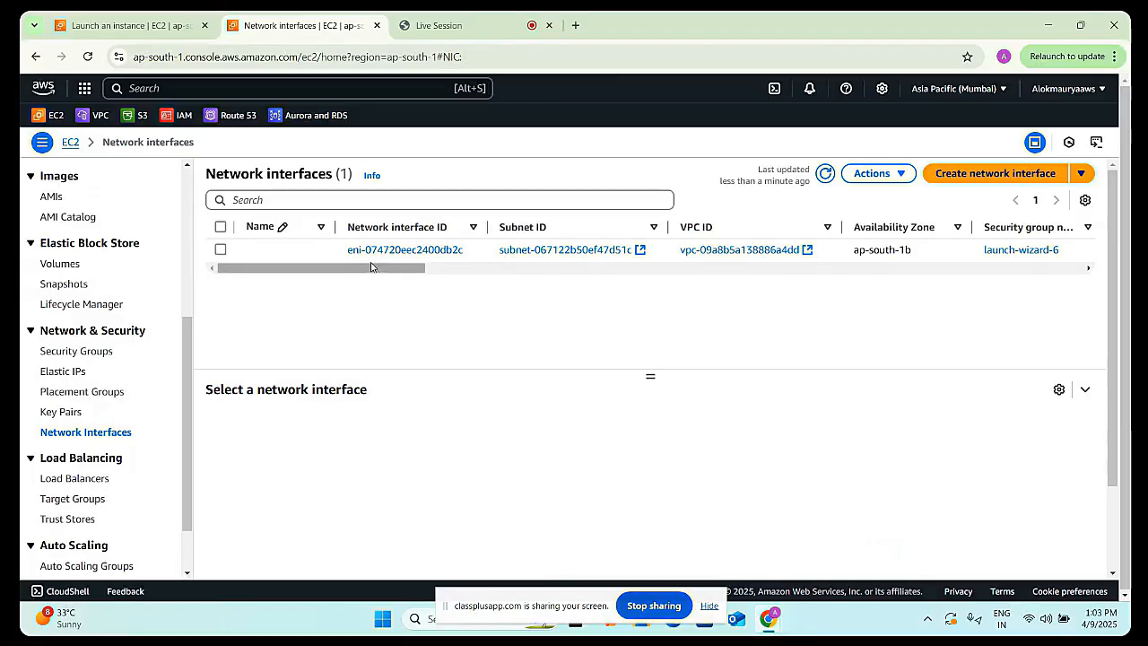
left_click_drag(376, 269, 538, 278)
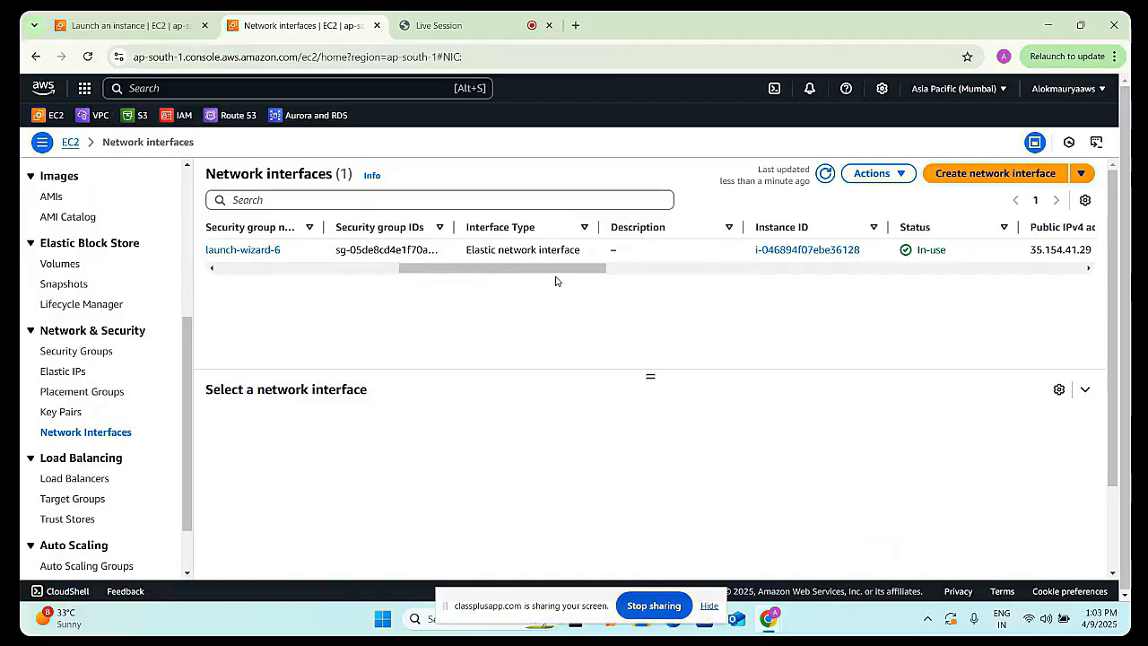
left_click_drag(553, 269, 366, 270)
left_click(825, 173)
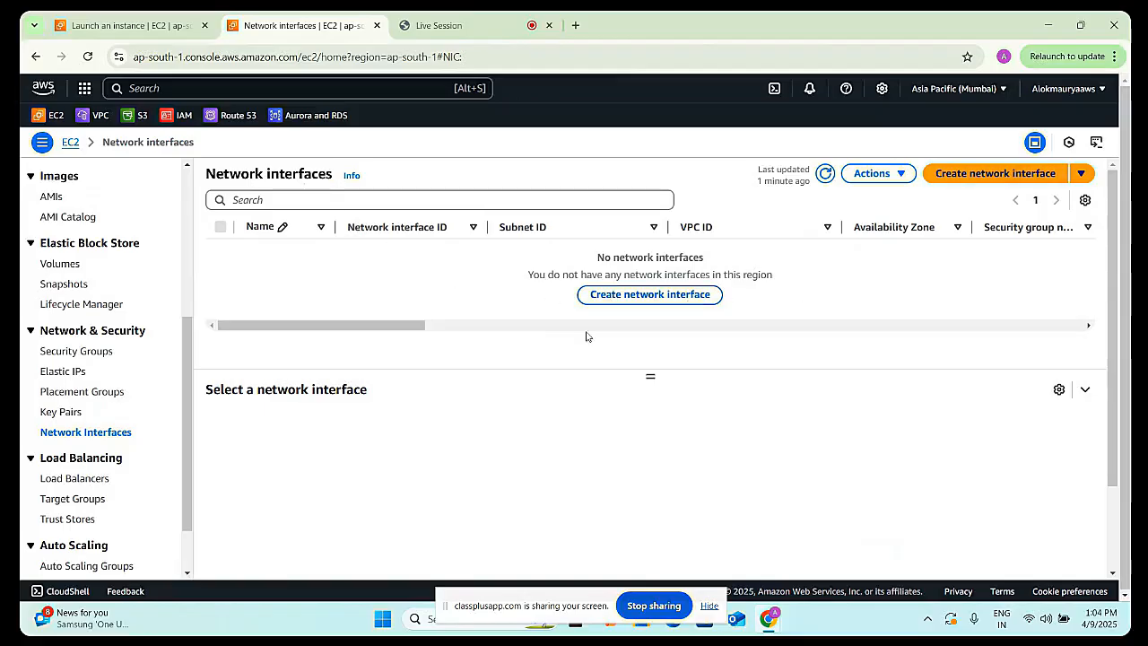
left_click(646, 297)
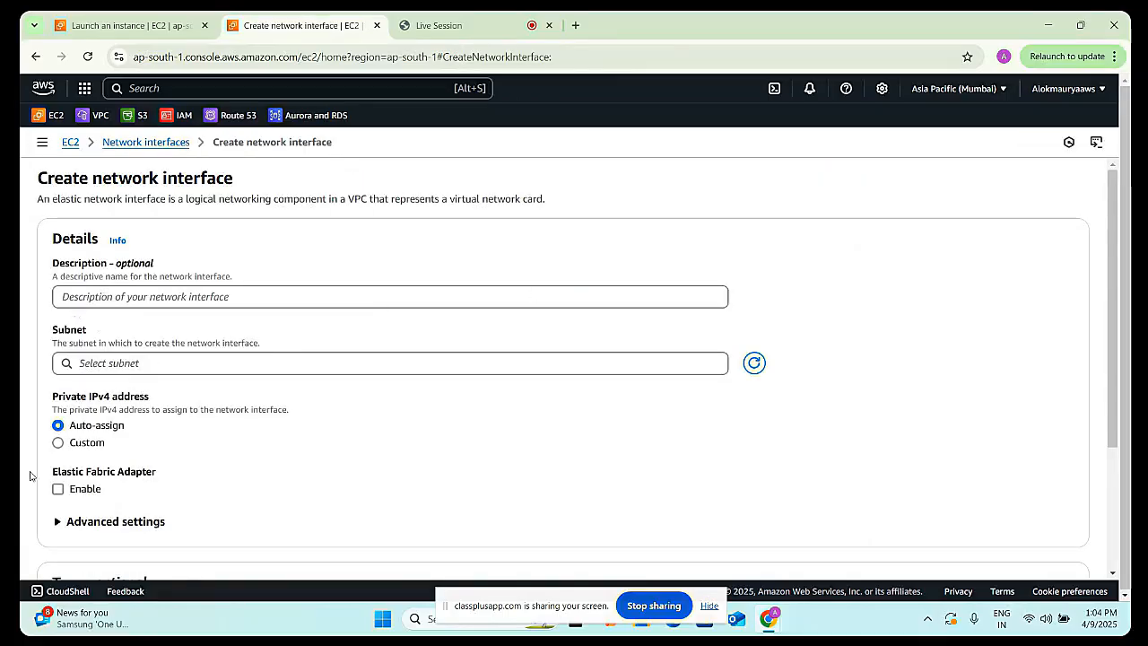
left_click(35, 57)
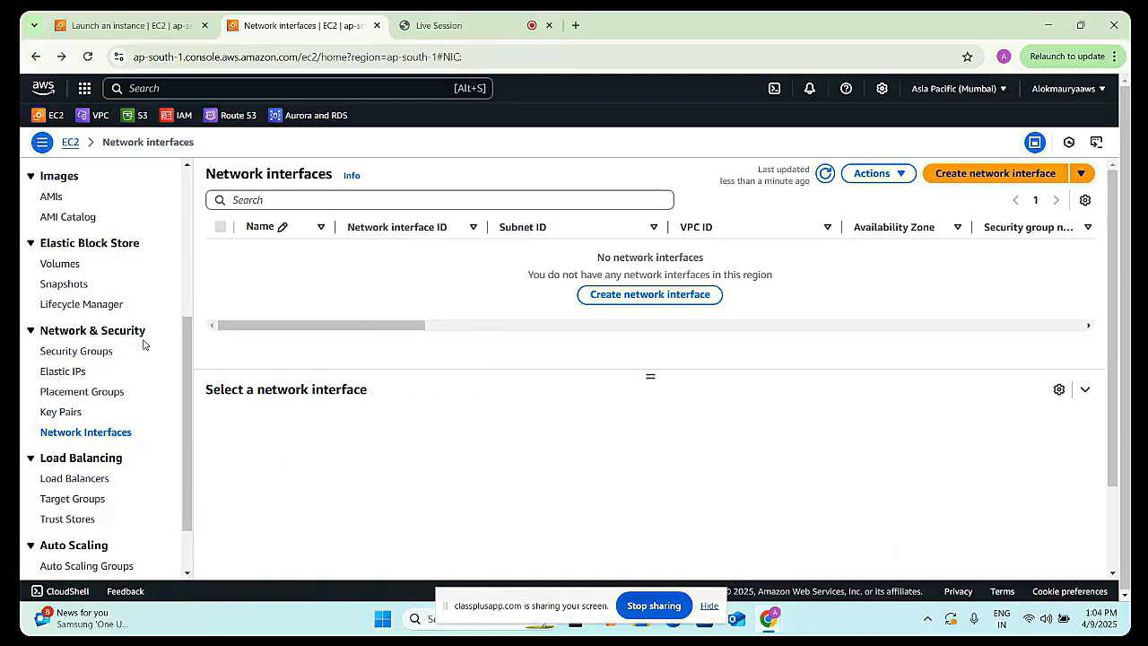
scroll(146, 345, "up", 2)
scroll(147, 334, "up", 1)
scroll(213, 293, "down", 3)
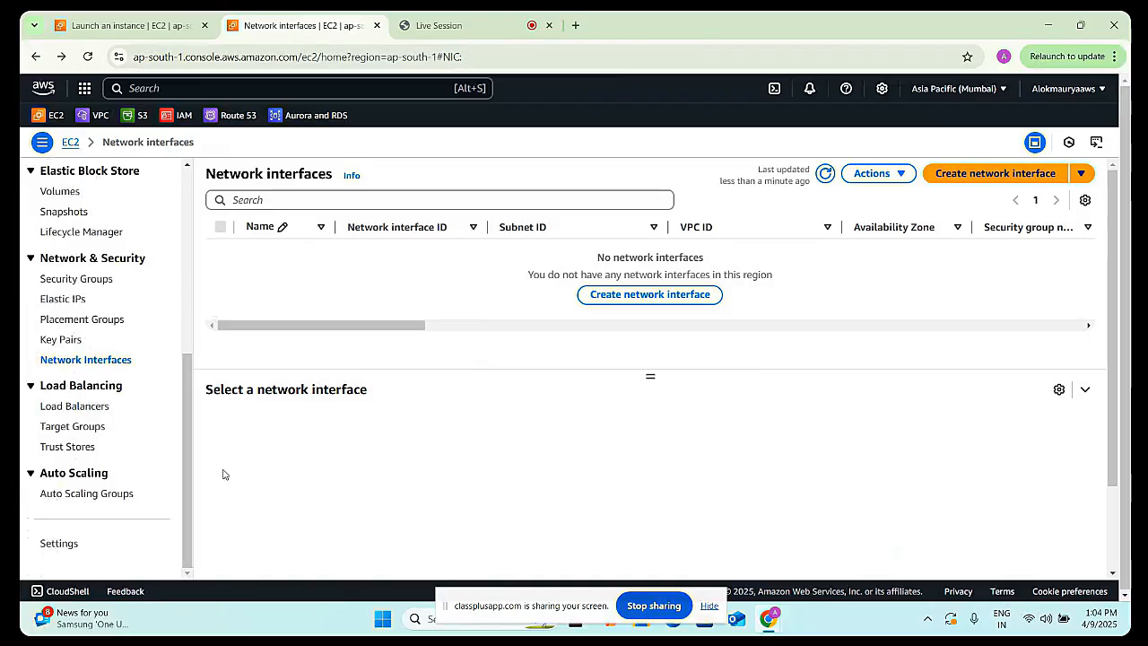
left_click_drag(189, 490, 198, 418)
scroll(189, 476, "up", 4)
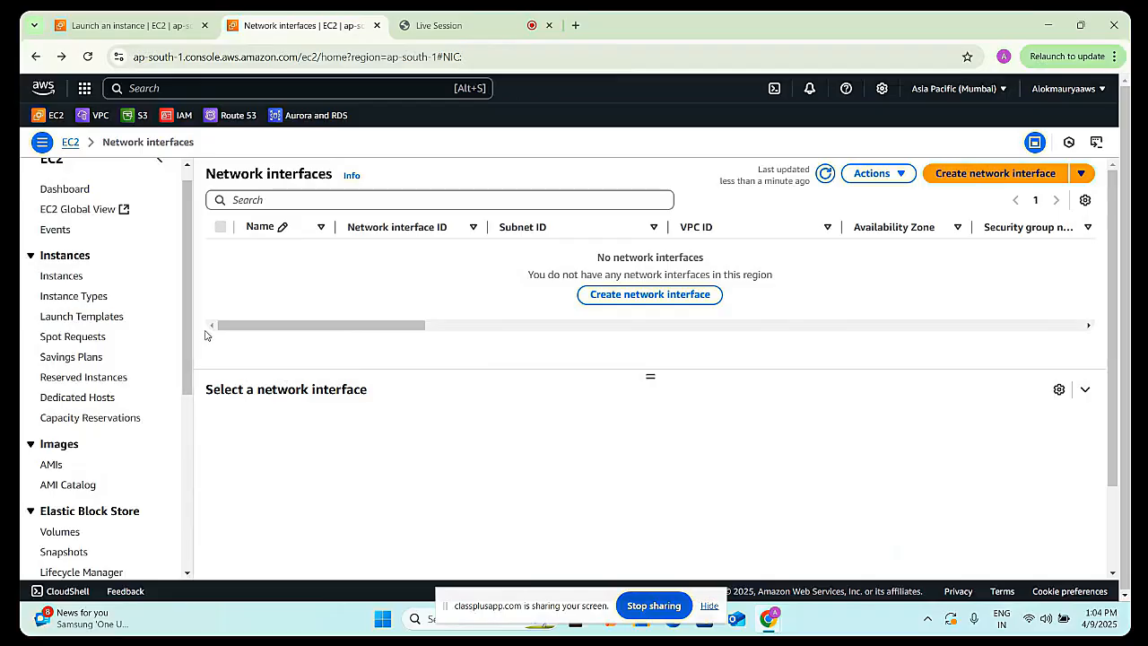
scroll(194, 296, "up", 1)
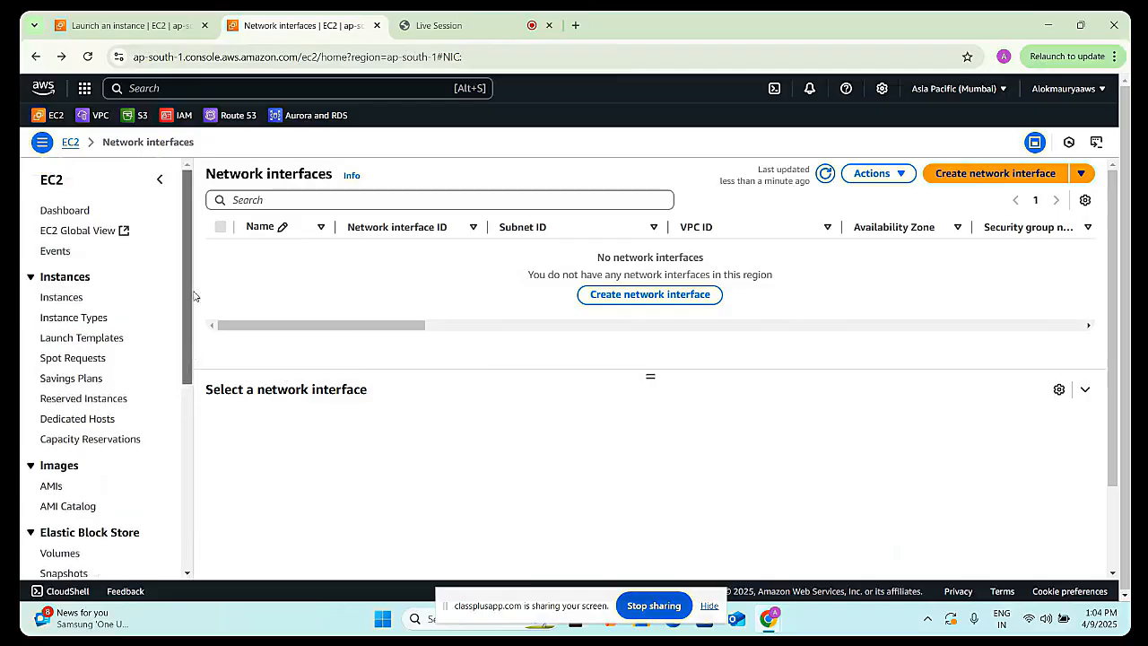
- Open the CloudShell terminal and close it again
left_click(775, 90)
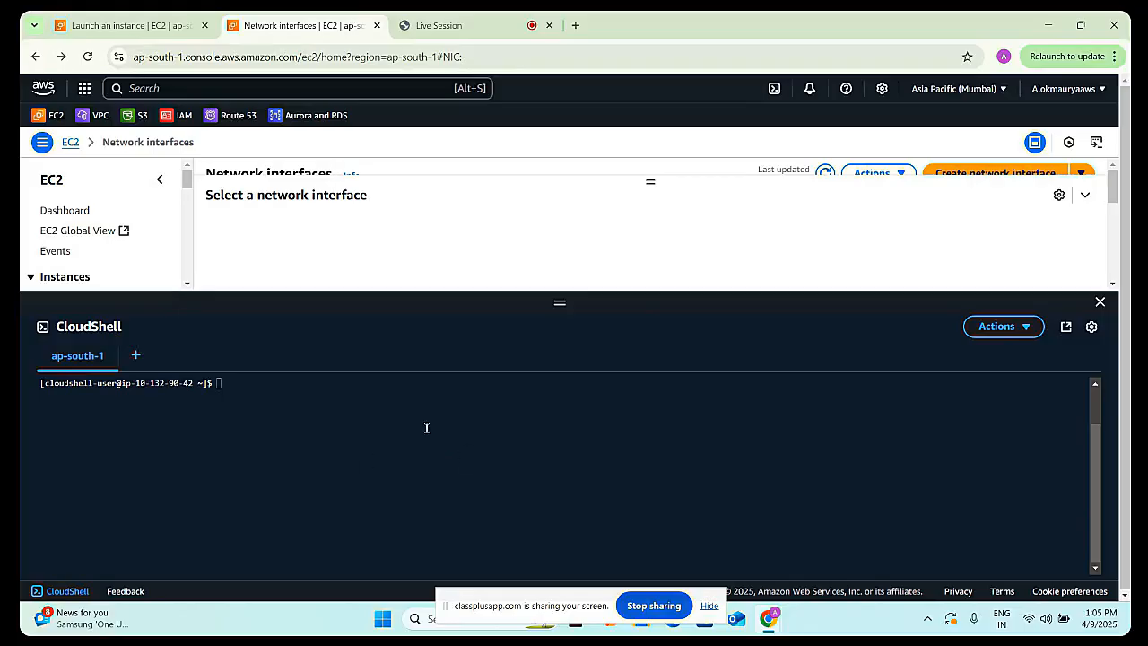
left_click(1101, 303)
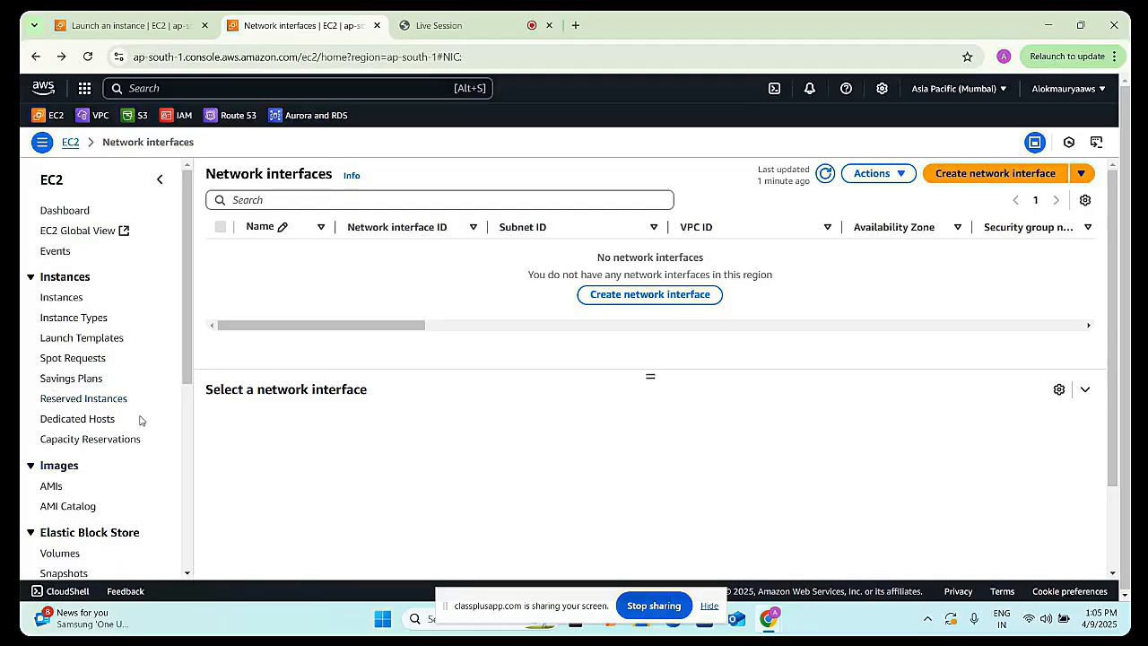
scroll(139, 417, "down", 2)
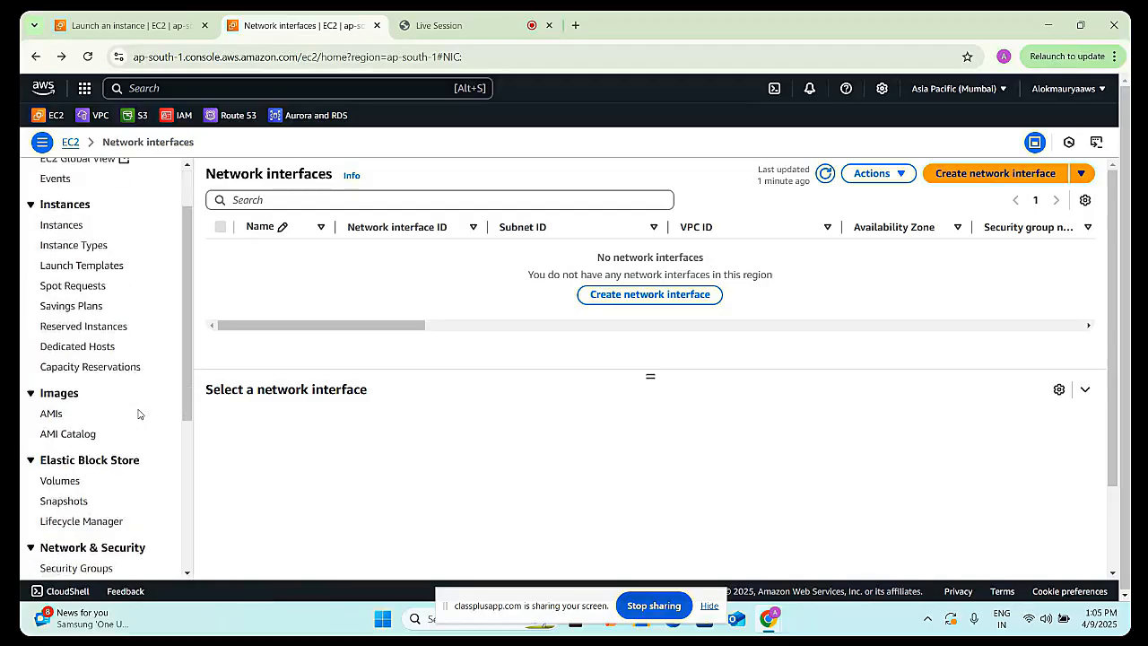
scroll(133, 418, "down", 4)
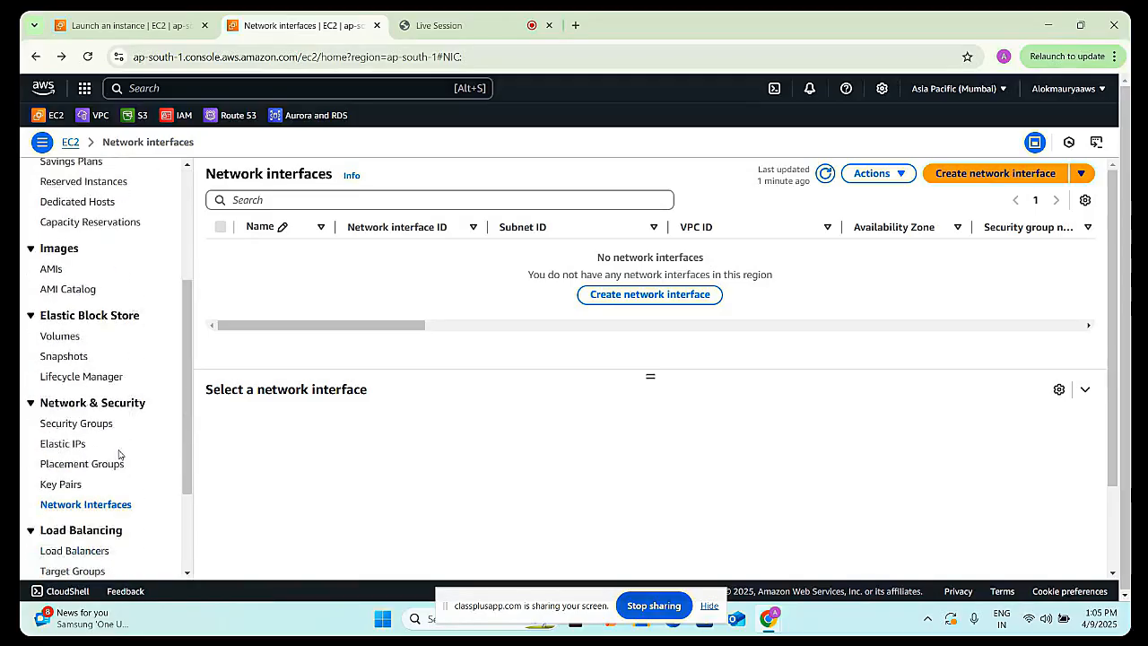
scroll(119, 455, "down", 4)
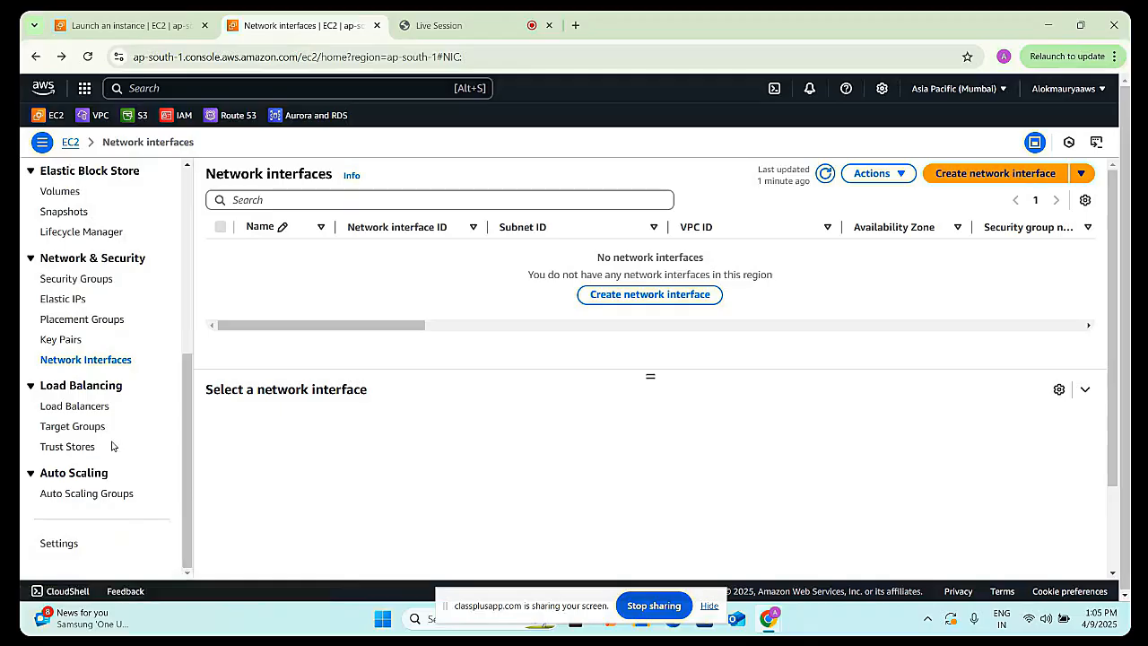